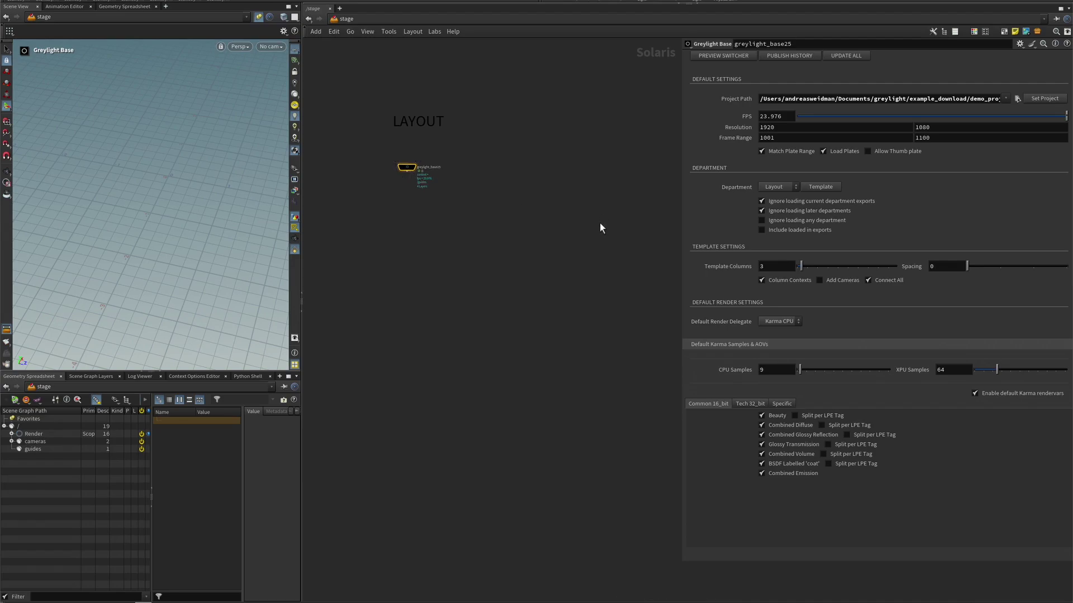
Step: Set the Layout template to 7 columns with spacing 1 and Add Cameras enabled, and generate the template
click(817, 267)
click(840, 280)
click(776, 188)
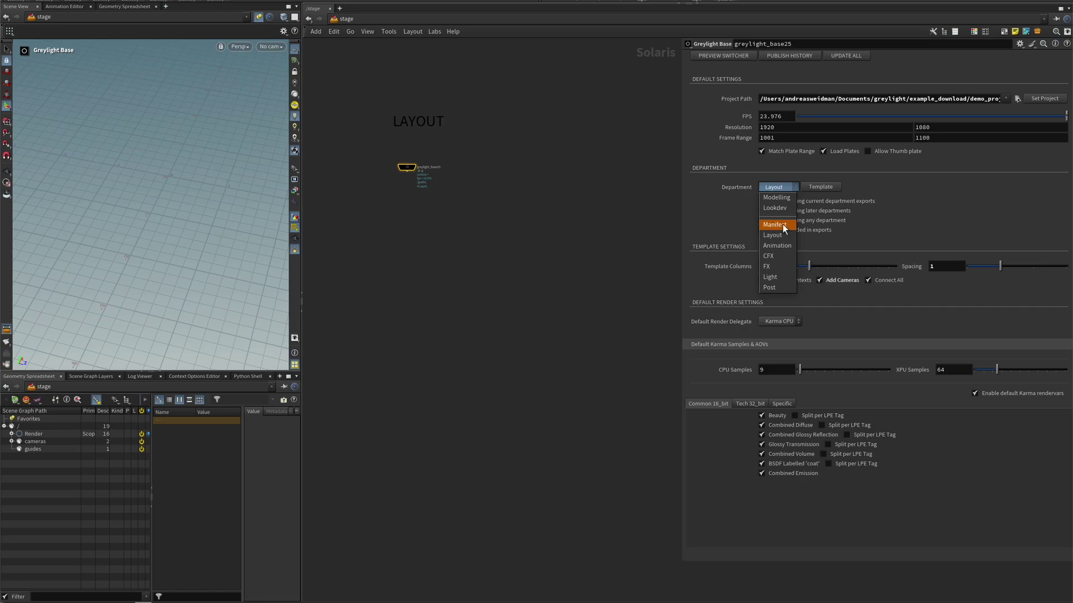
click(557, 209)
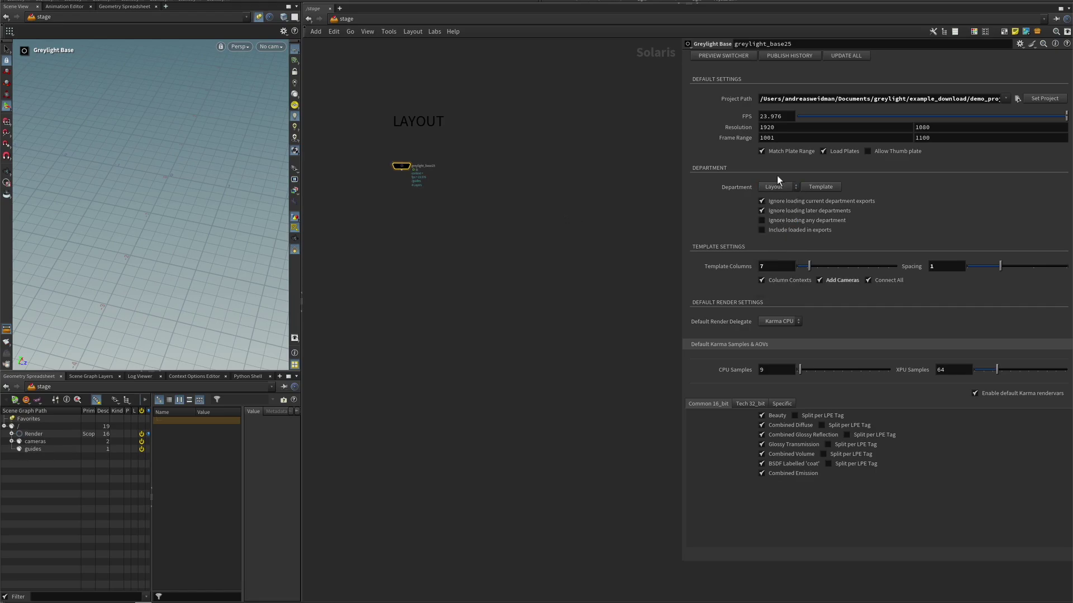
click(827, 186)
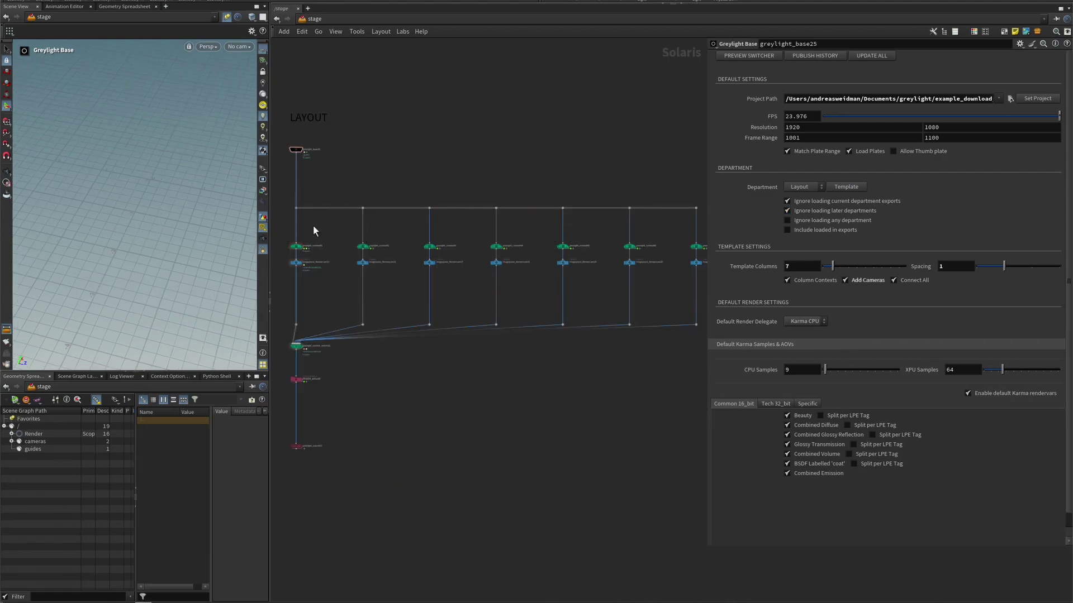
Step: Assign the 010_stormy shot to the context node of the first template column
click(295, 246)
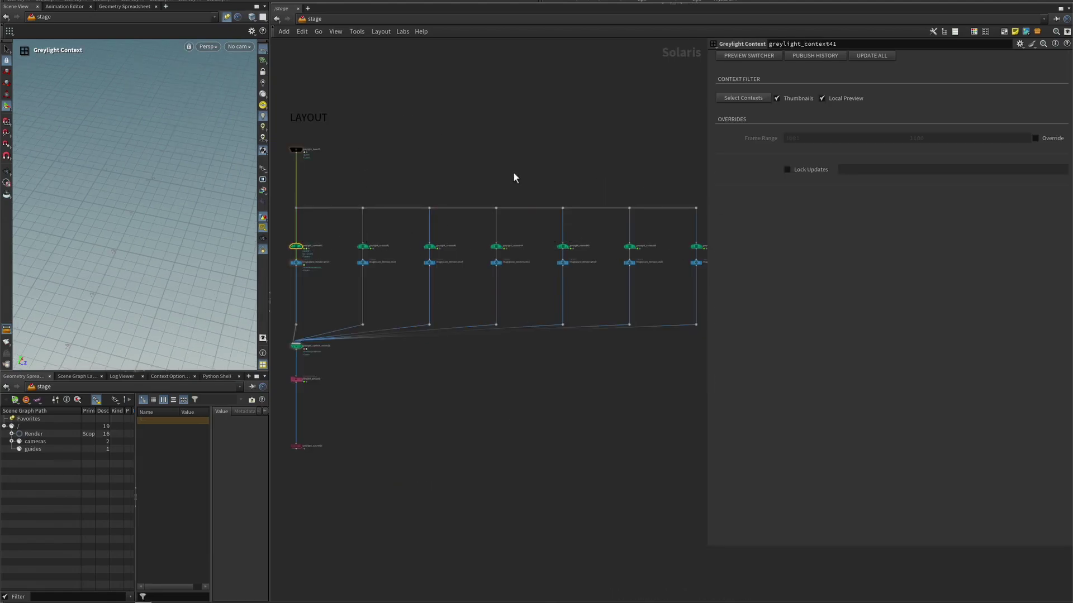
click(734, 99)
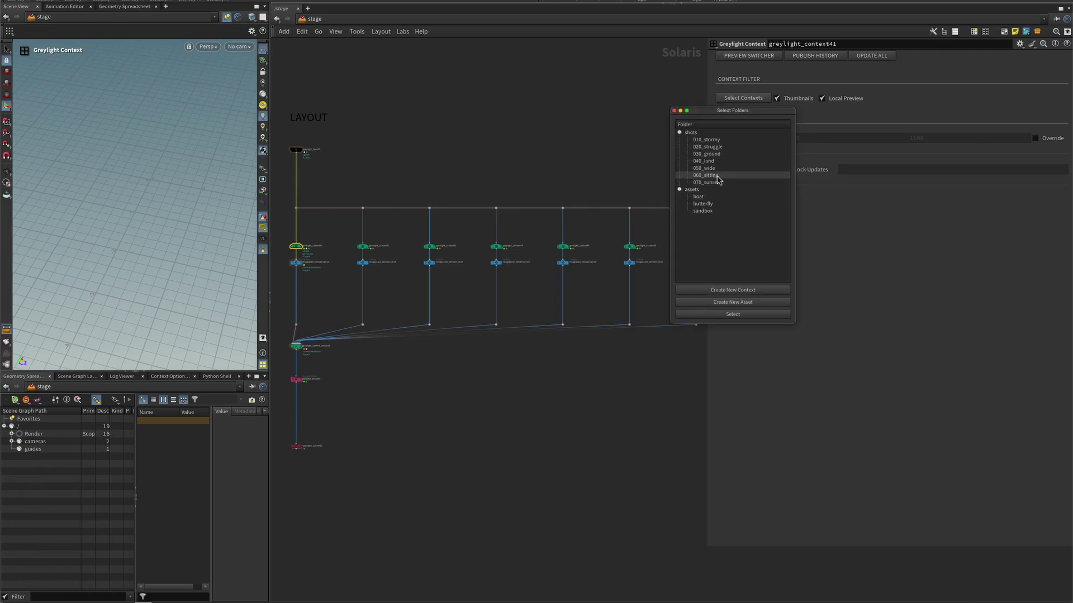
click(713, 141)
click(743, 315)
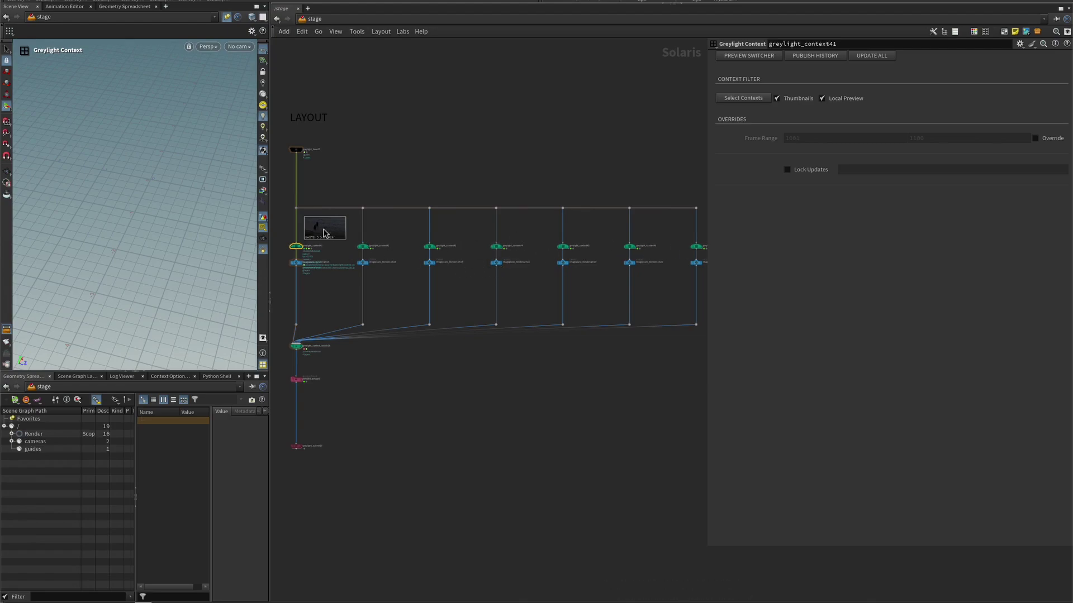
Step: Assign the shots 010_stormy through 070_sunset to all seven context nodes at once
drag(283, 230, 703, 257)
click(749, 98)
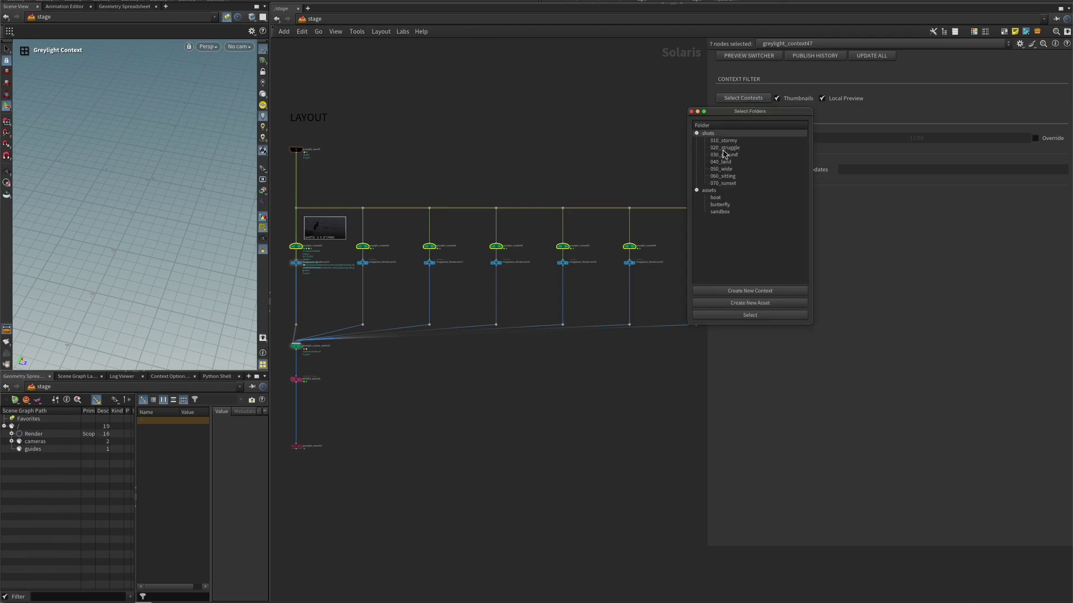
drag(740, 142, 741, 184)
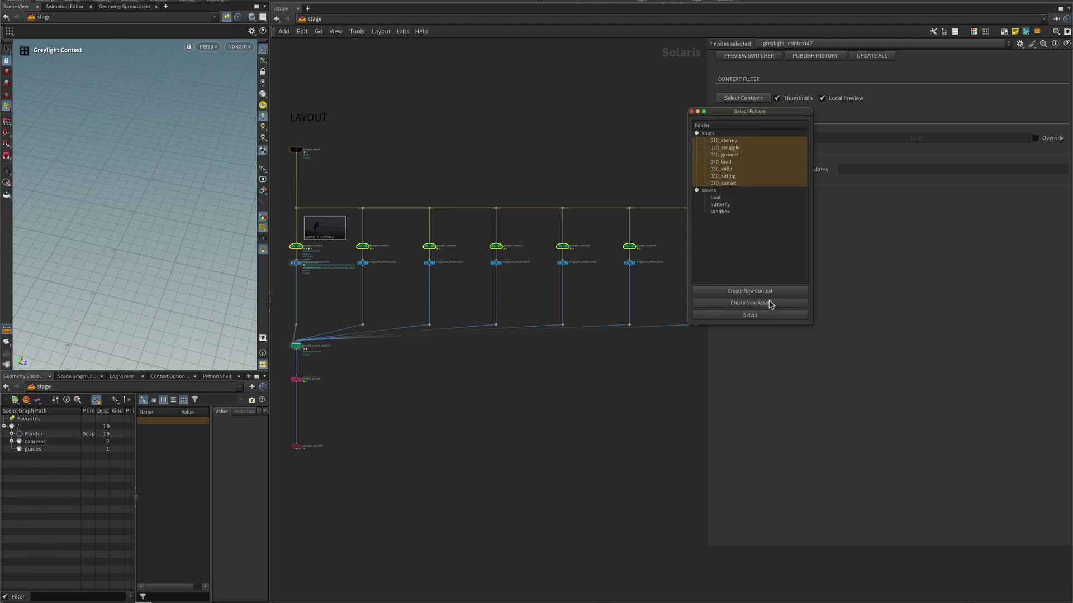
click(762, 316)
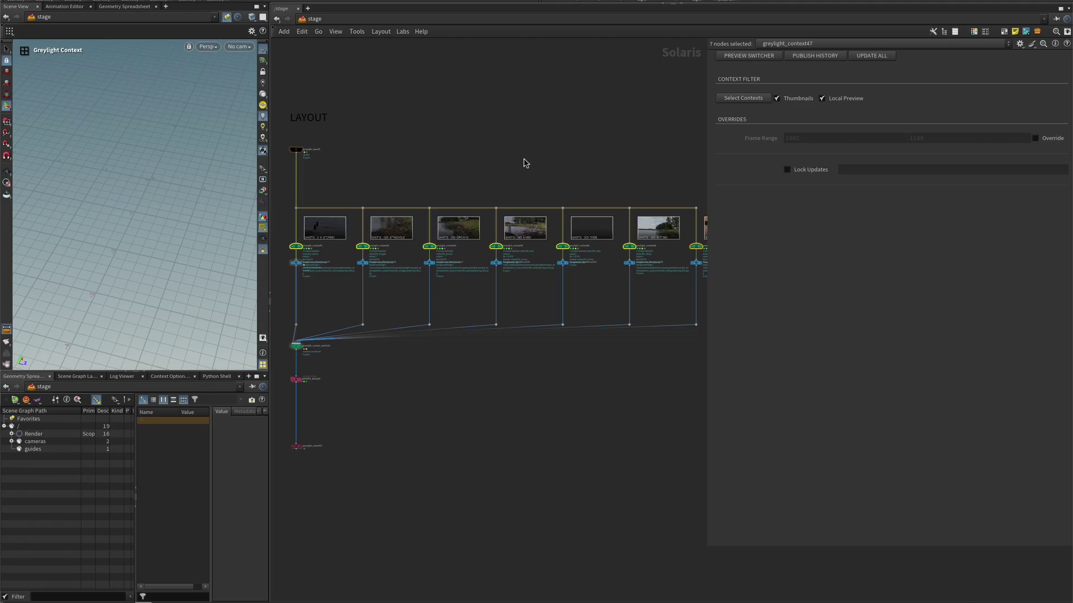
Step: Look through /cameras/rendercam and display the 020_struggle and 030_ground contexts in the viewport
click(239, 48)
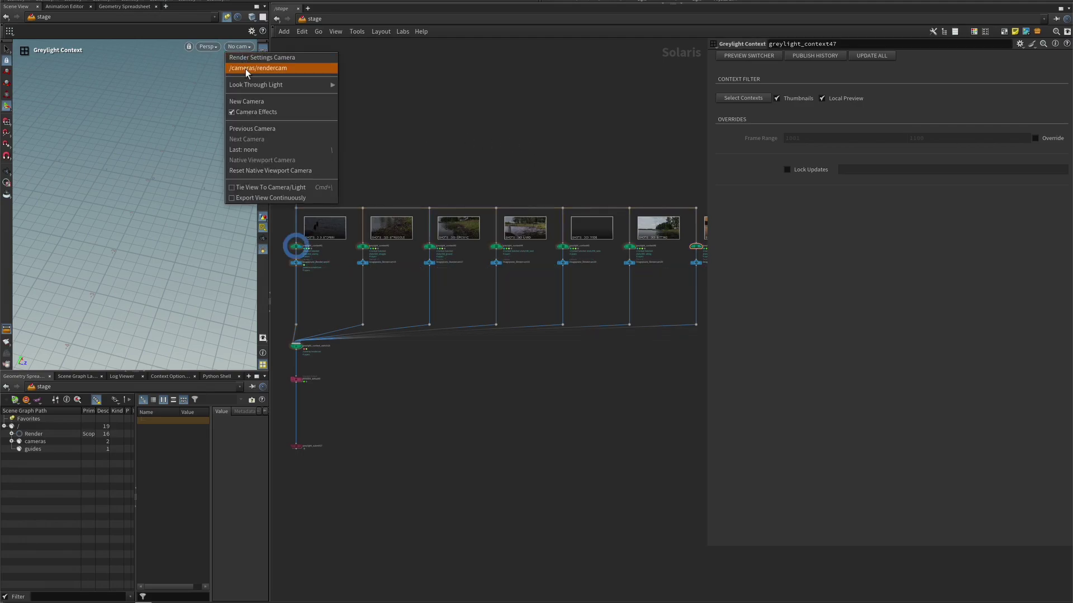
click(246, 69)
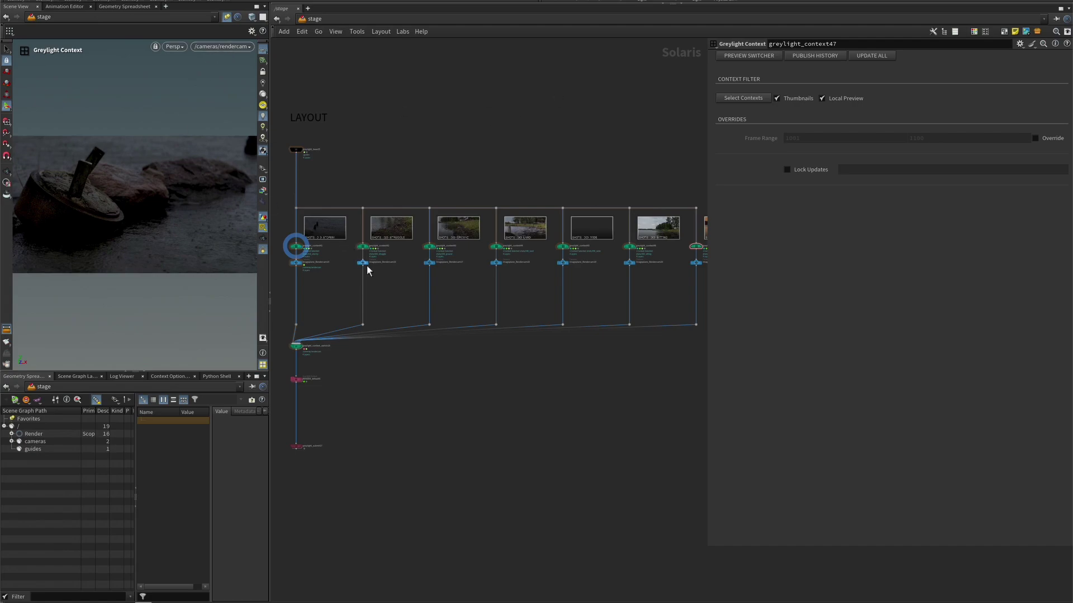
scroll(385, 270, up, 5)
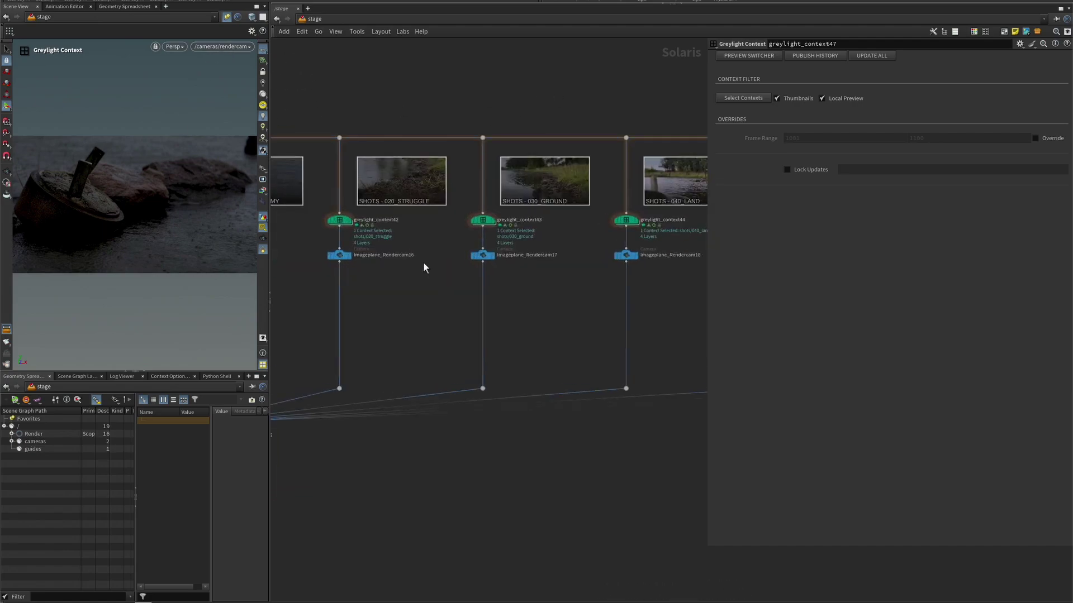
click(350, 221)
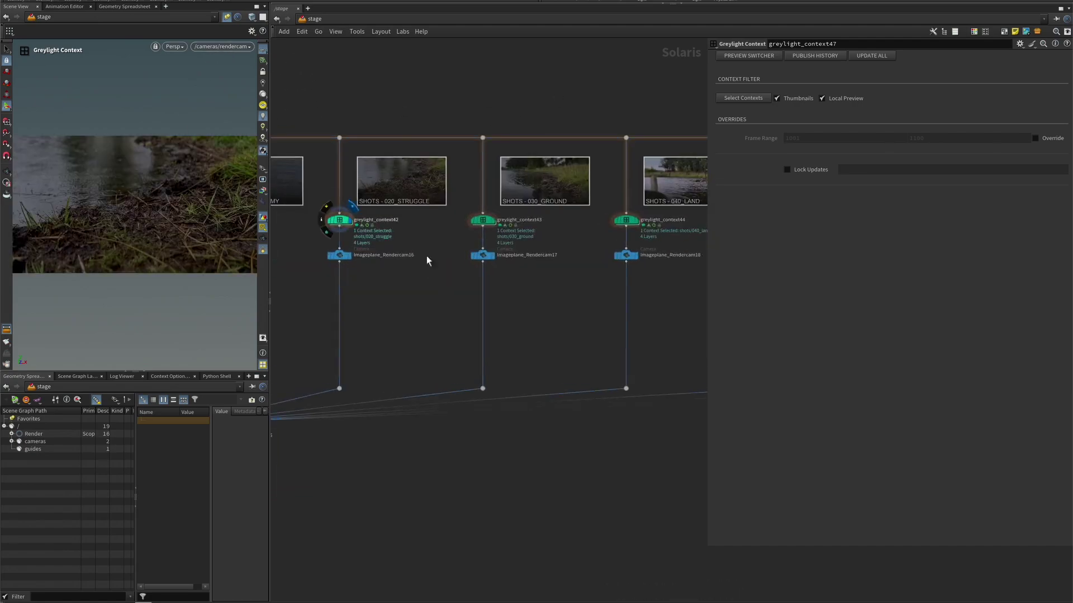
click(495, 222)
Step: Display the image plane camera node of the 010_stormy column and show its parameters
scroll(586, 287, down, 3)
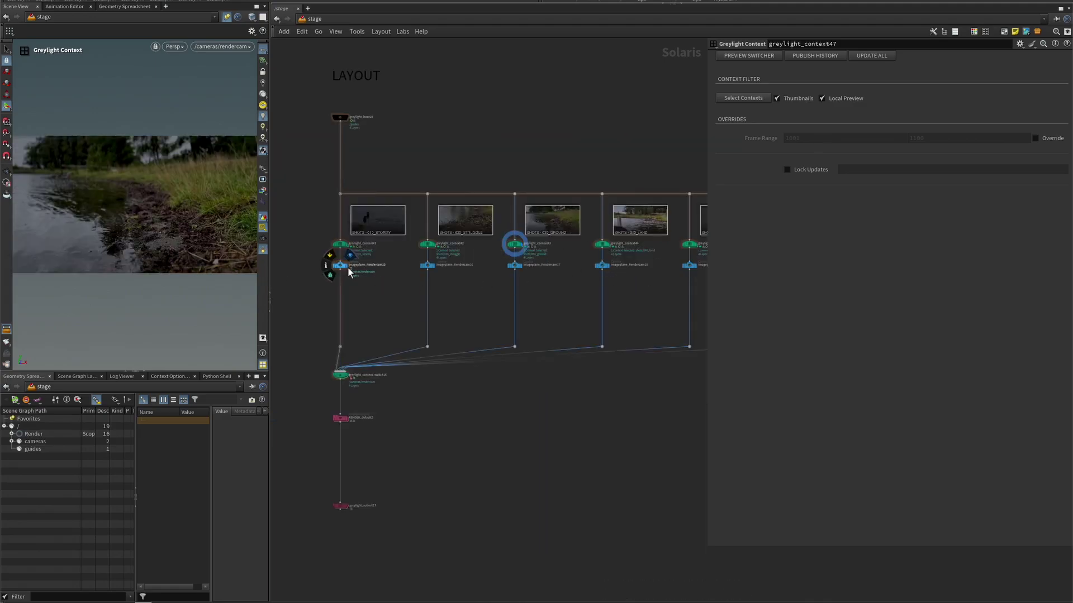
click(348, 267)
click(341, 265)
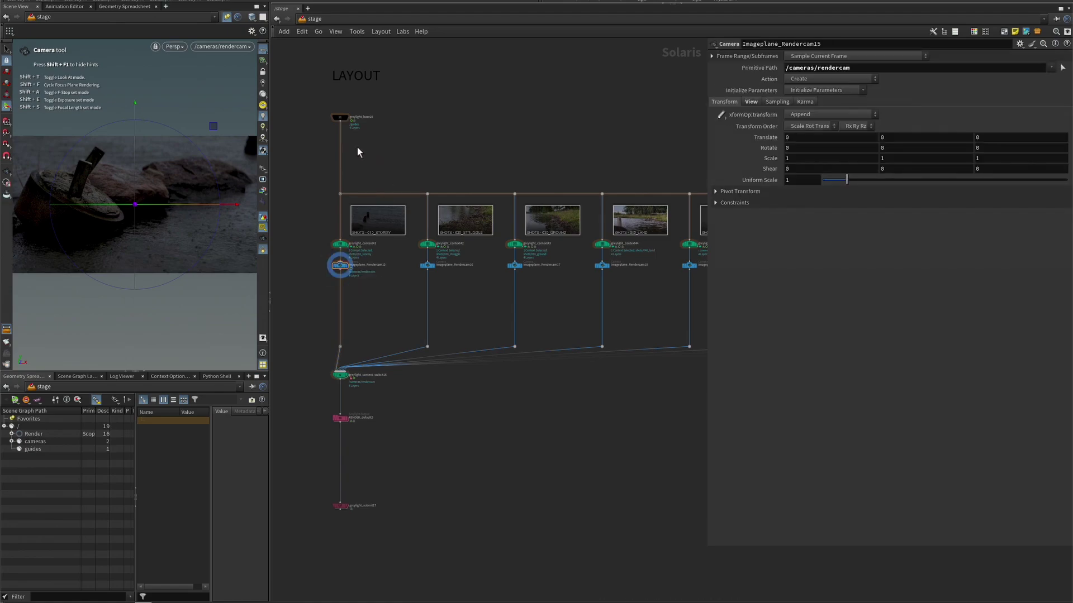
Step: Add a Reference node between the Greylight Base node and the branching shot columns
scroll(357, 147, up, 2)
key(Tab)
mouse_move(397, 162)
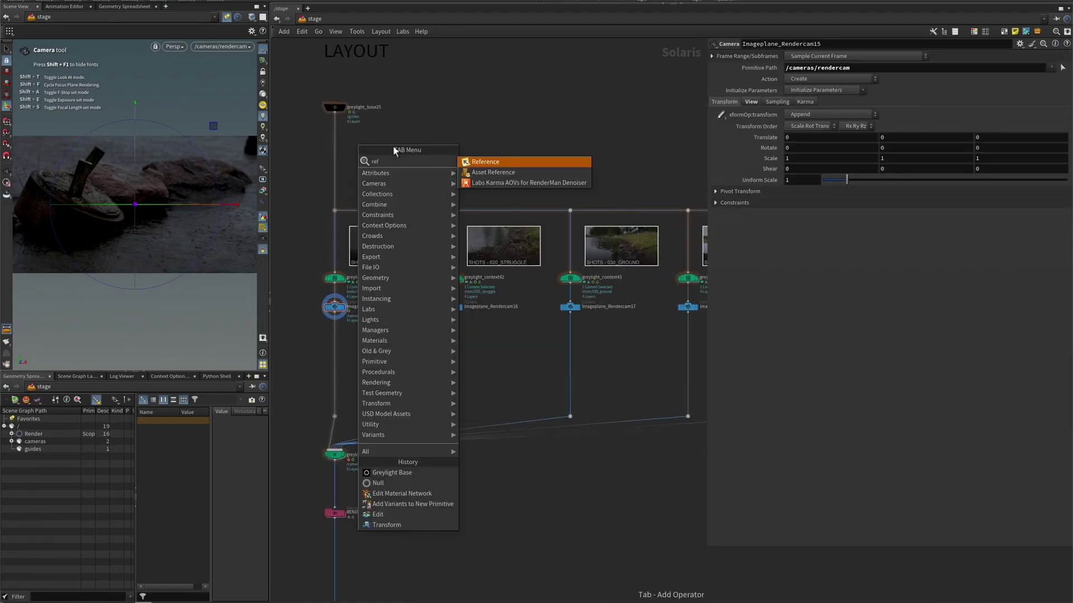
click(486, 167)
click(335, 142)
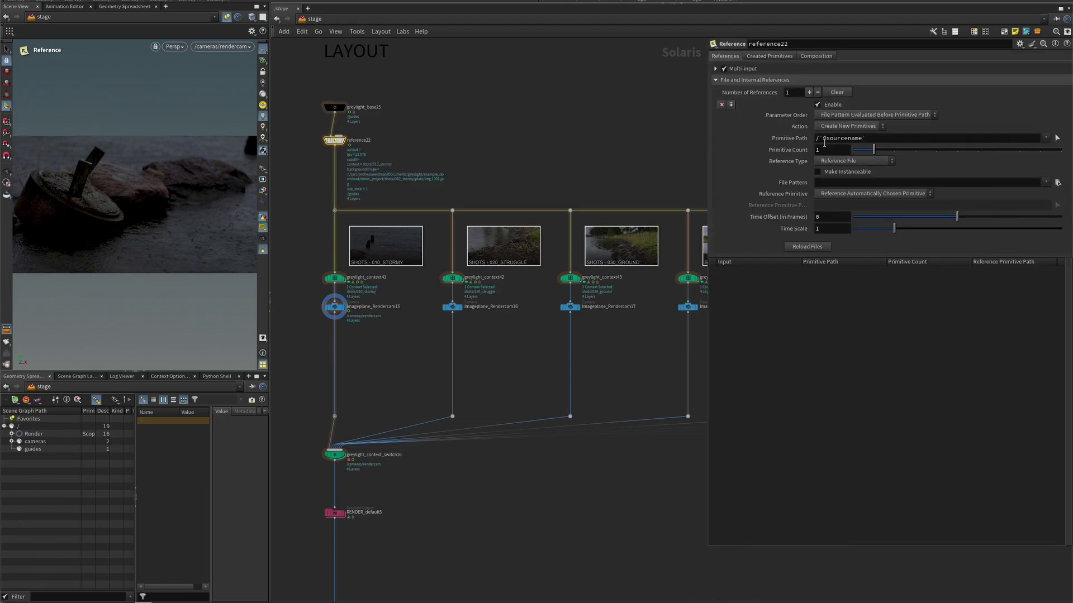
Step: Set the reference's primitive path to /env and its file to $JOB/transfer/in/env_scan.usdz
triple_click(822, 142)
text(/env)
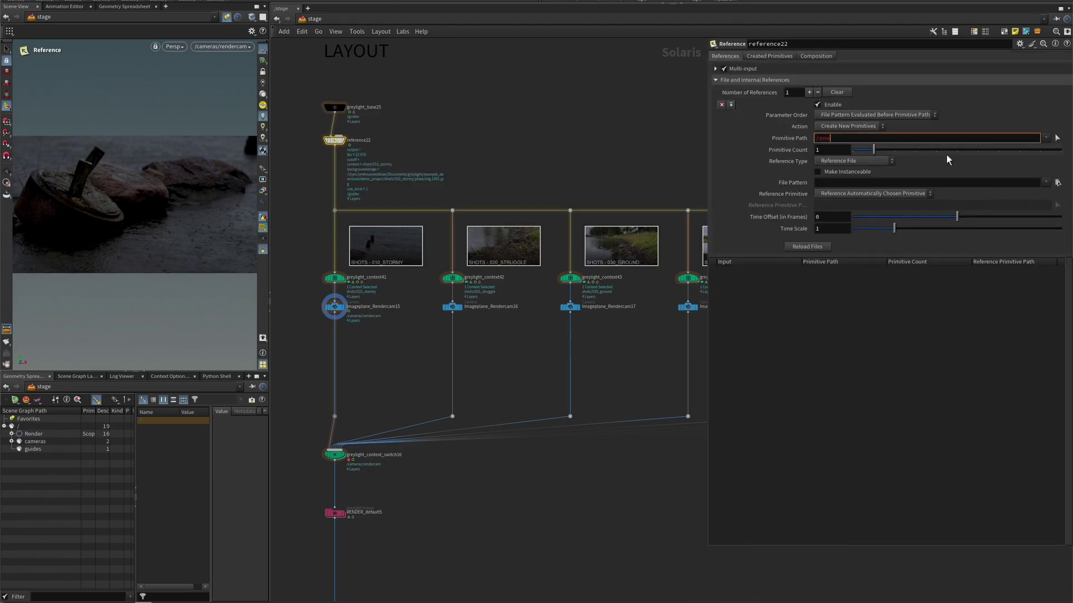
key(Return)
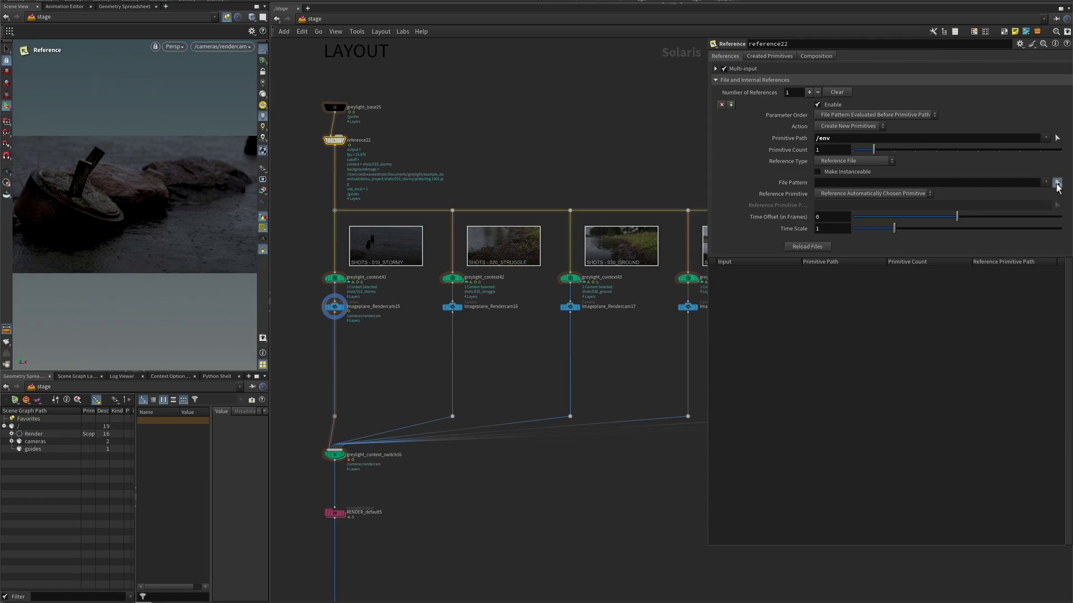
click(1058, 183)
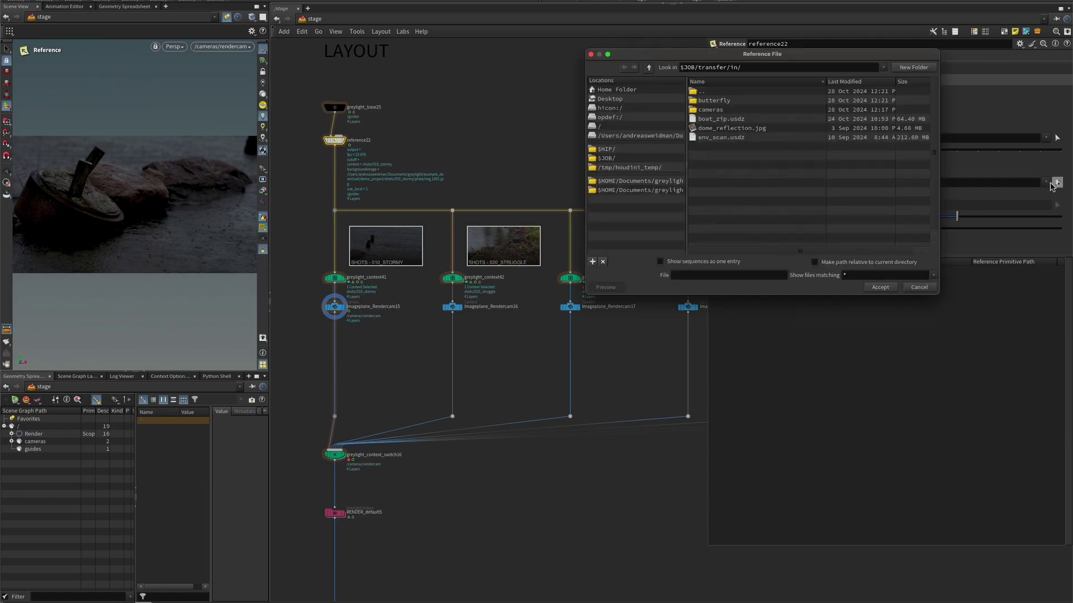
click(730, 136)
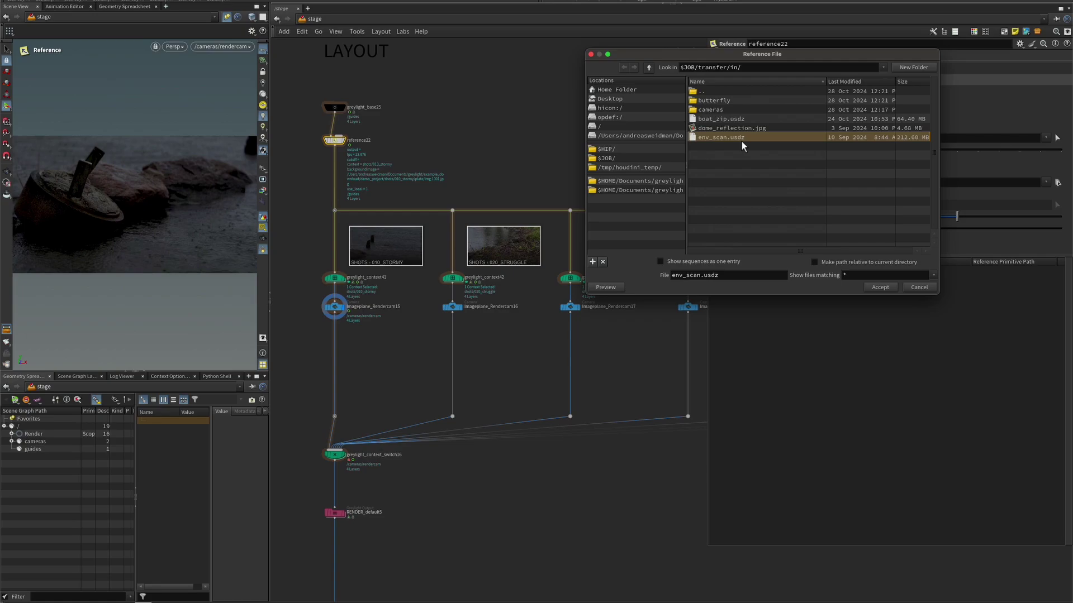
click(883, 288)
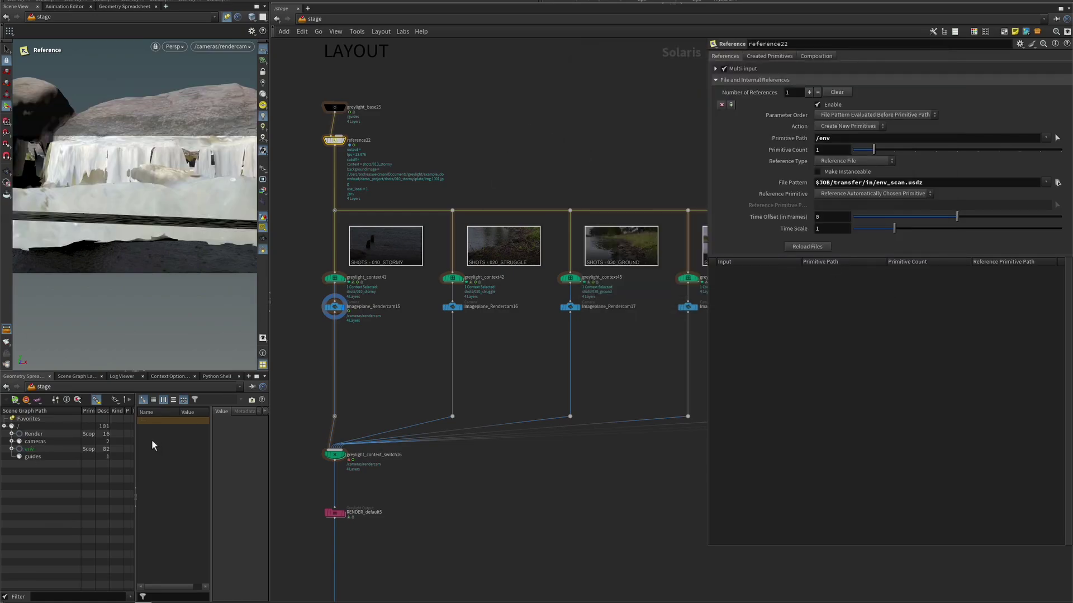
Step: Examine the env hierarchy in the scene graph, including its scans and materials branches
click(11, 449)
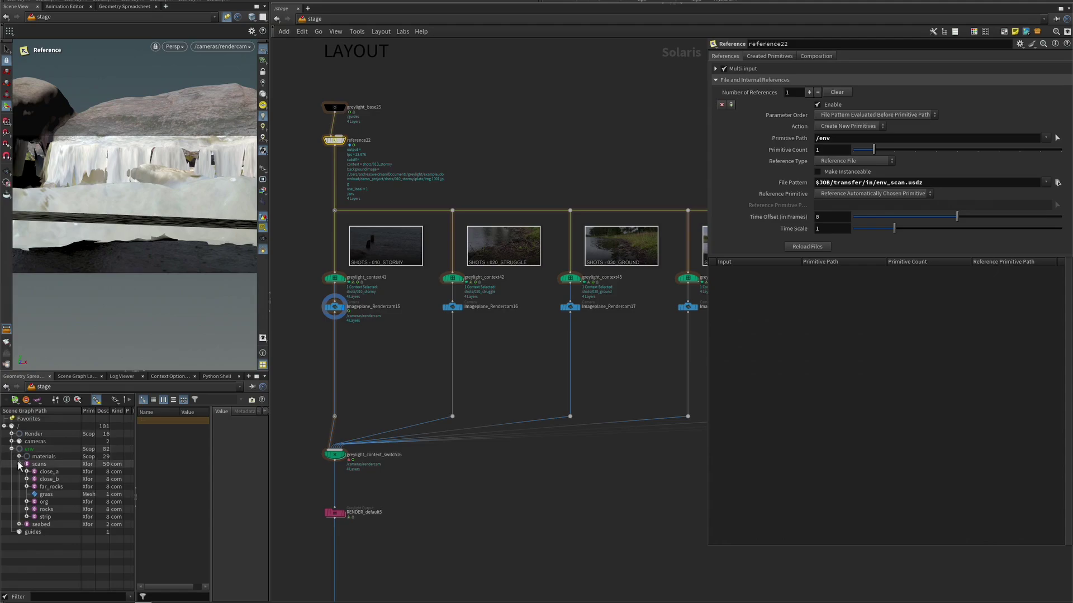
click(19, 464)
click(19, 464)
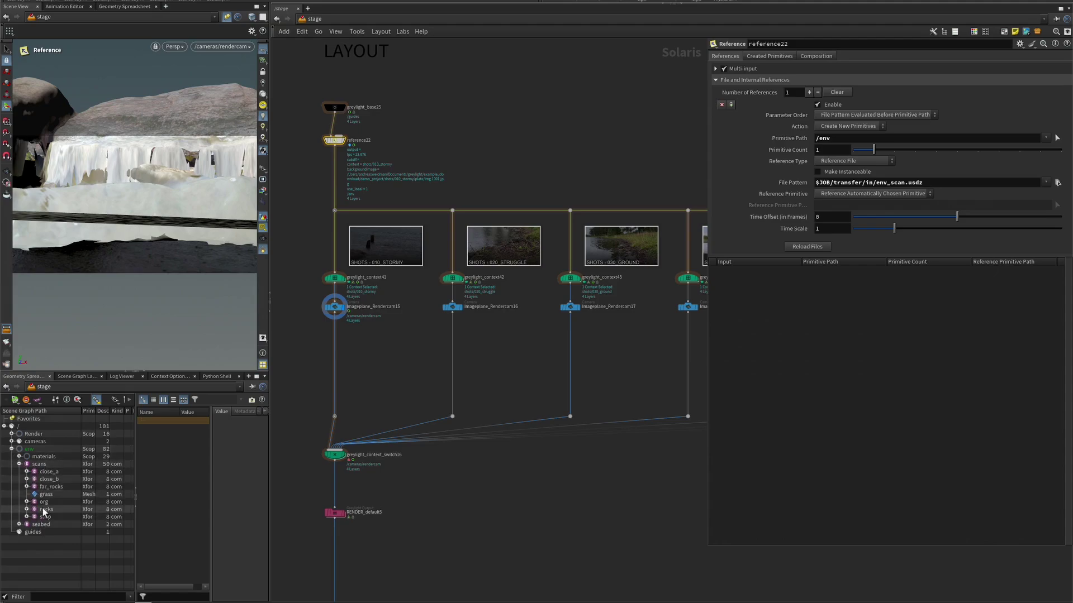
click(19, 464)
click(19, 456)
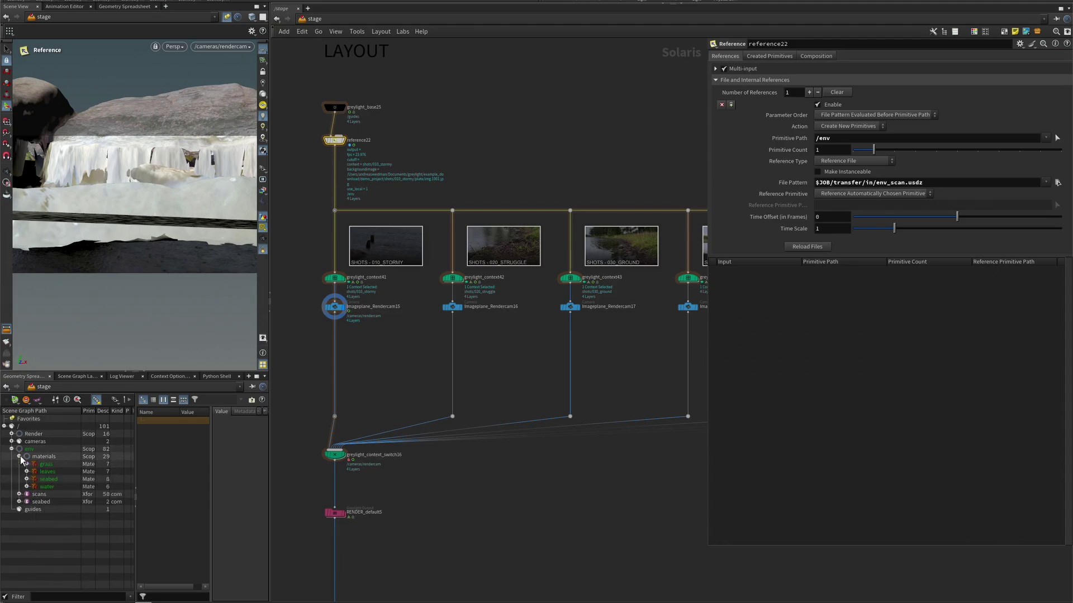
click(19, 456)
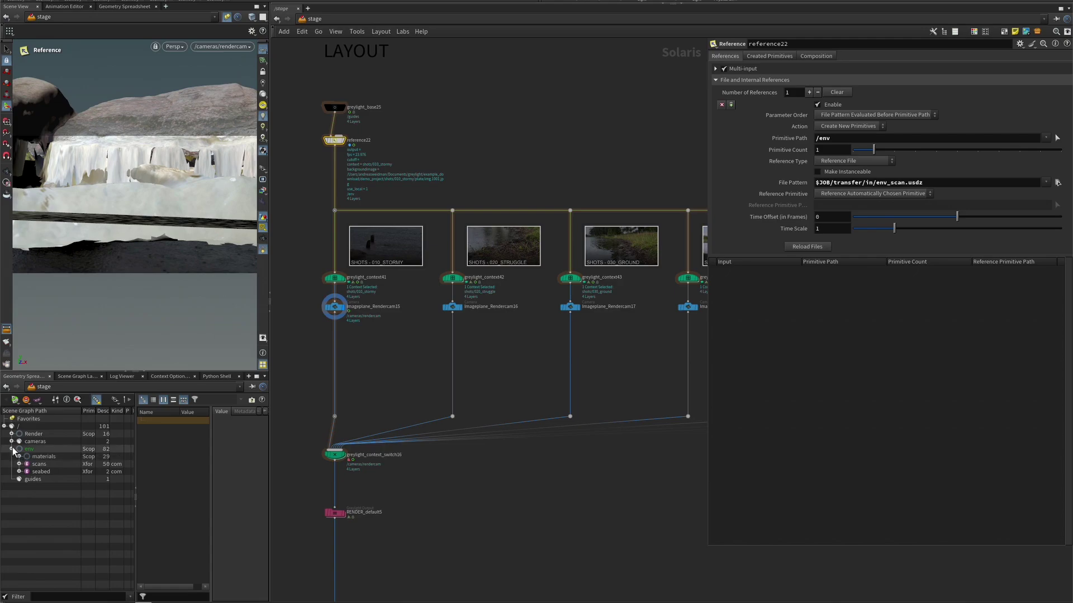
click(11, 450)
Step: Inspect the environment scan from several free viewpoints and return to the /cameras/rendercam view
alt+drag(169, 202, 262, 242)
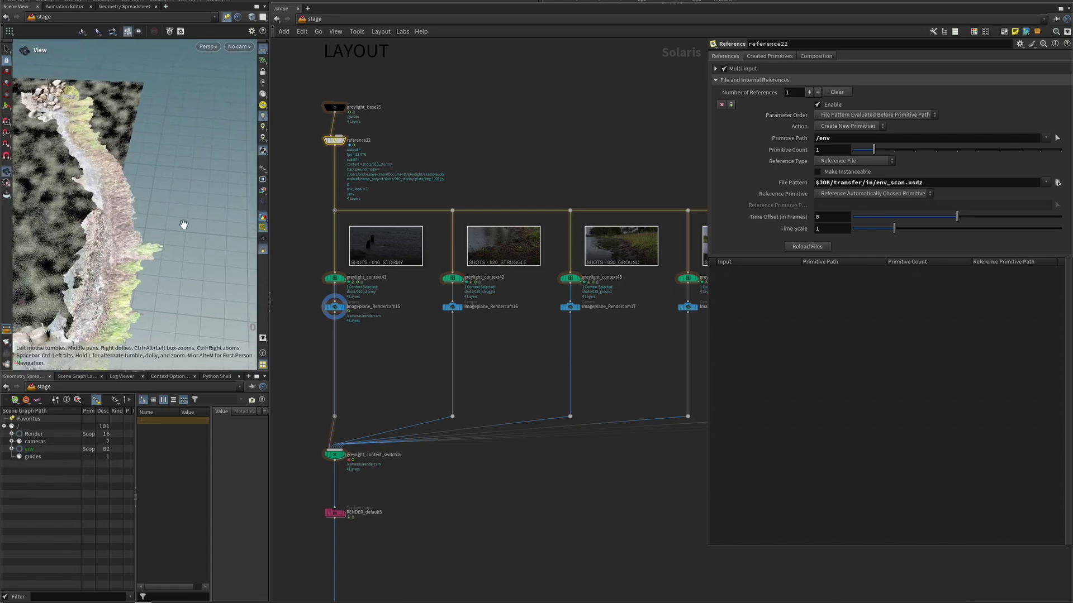
drag(184, 225, 153, 228)
right_drag(154, 228, 202, 221)
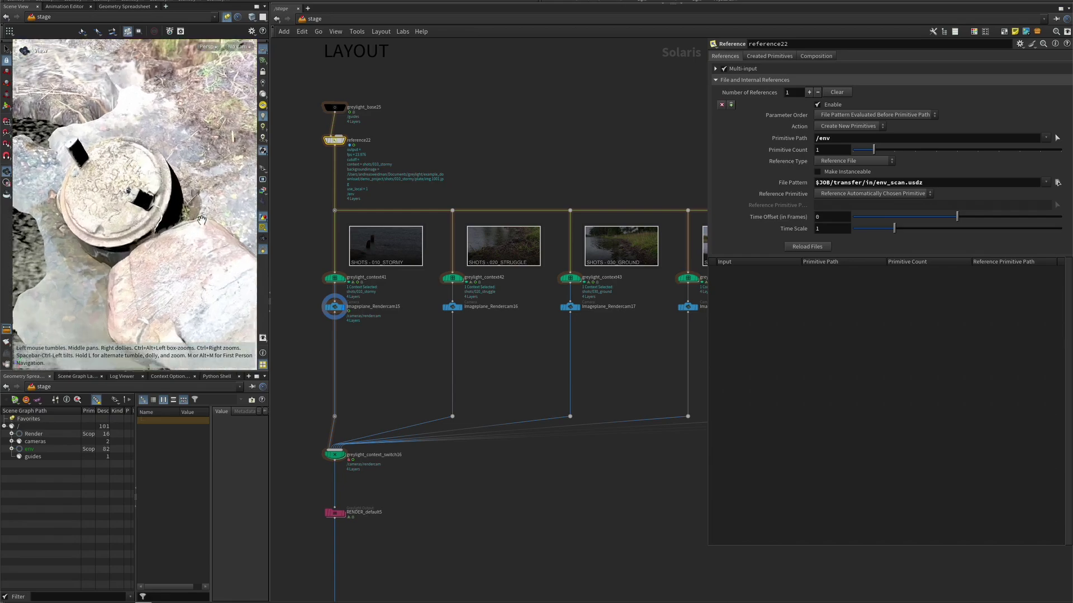
drag(202, 219, 191, 239)
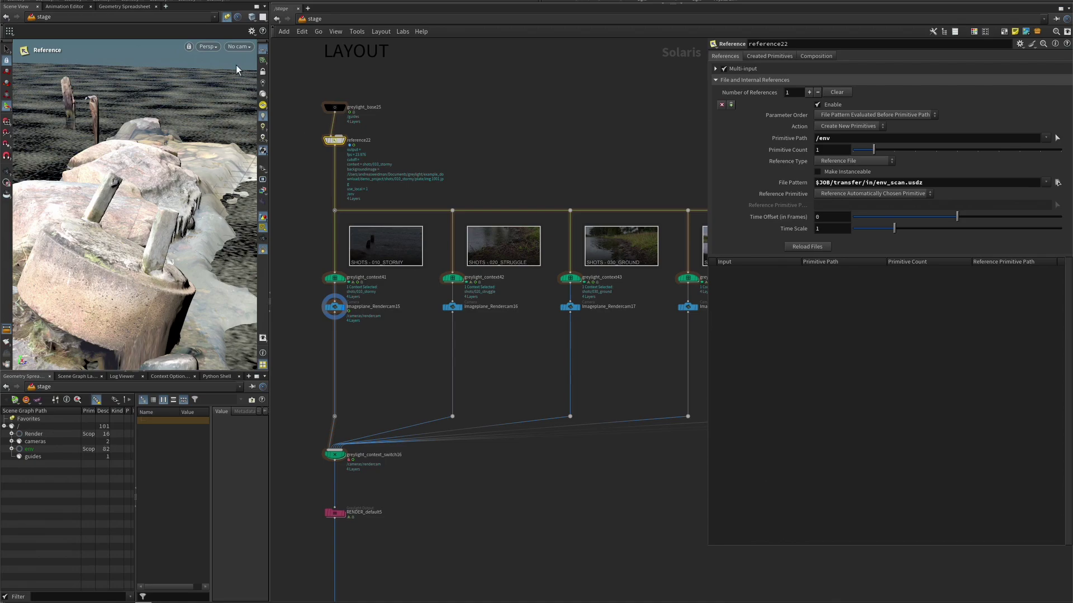
click(235, 48)
click(256, 67)
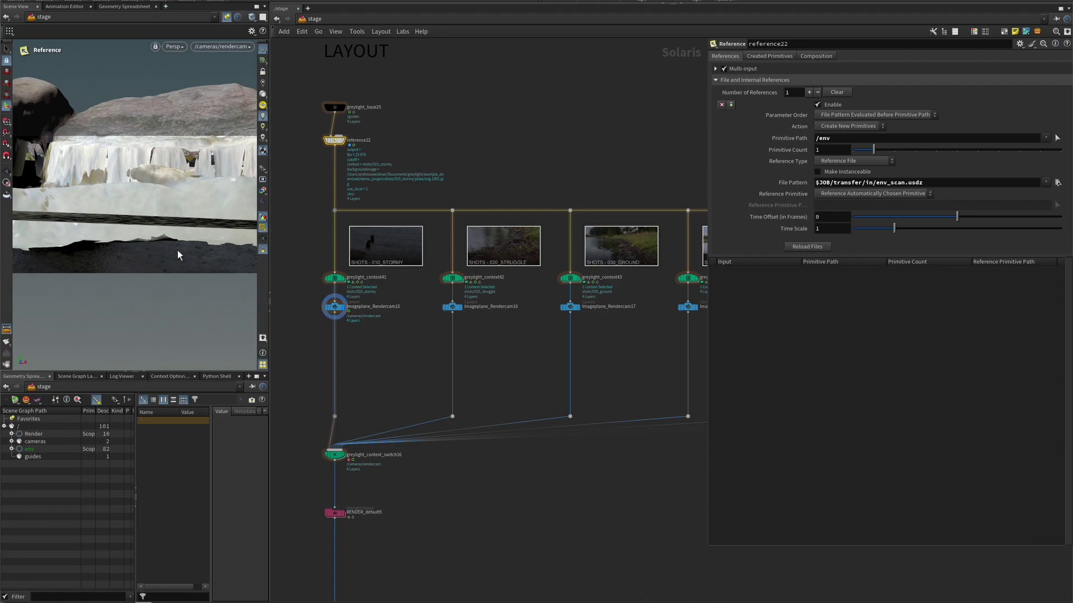
Step: Set the viewport shading to Hidden Line Invisible for viewing the scan over the plate
key(shift+w)
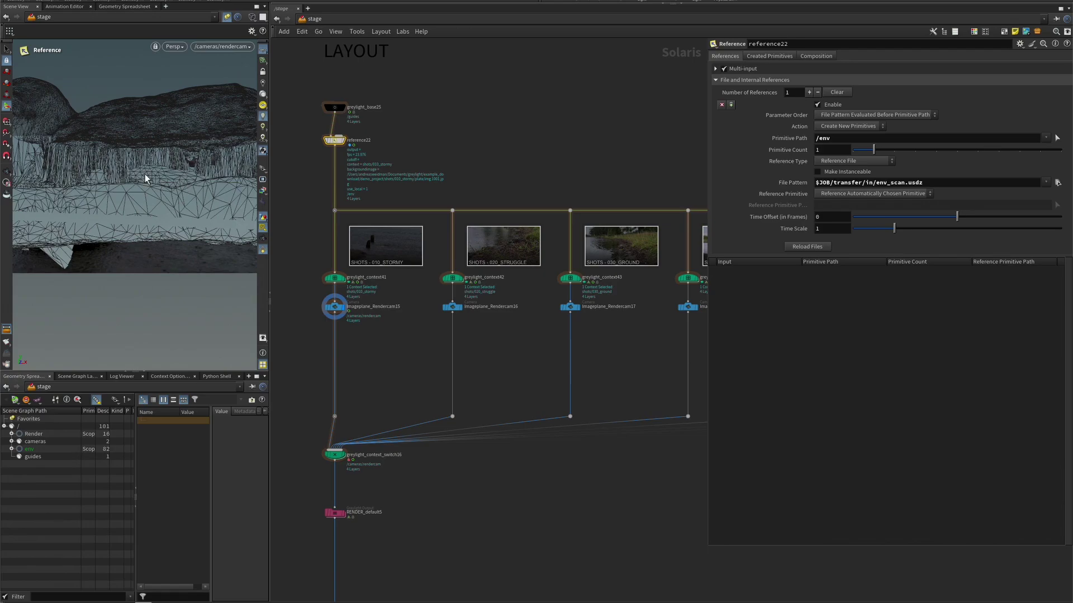
click(252, 16)
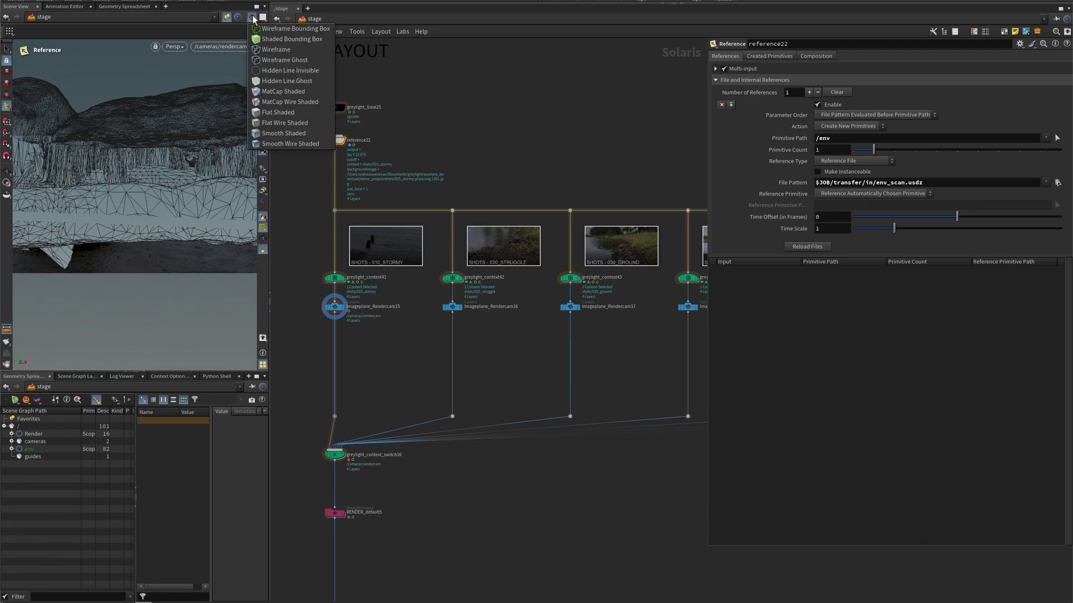
click(279, 72)
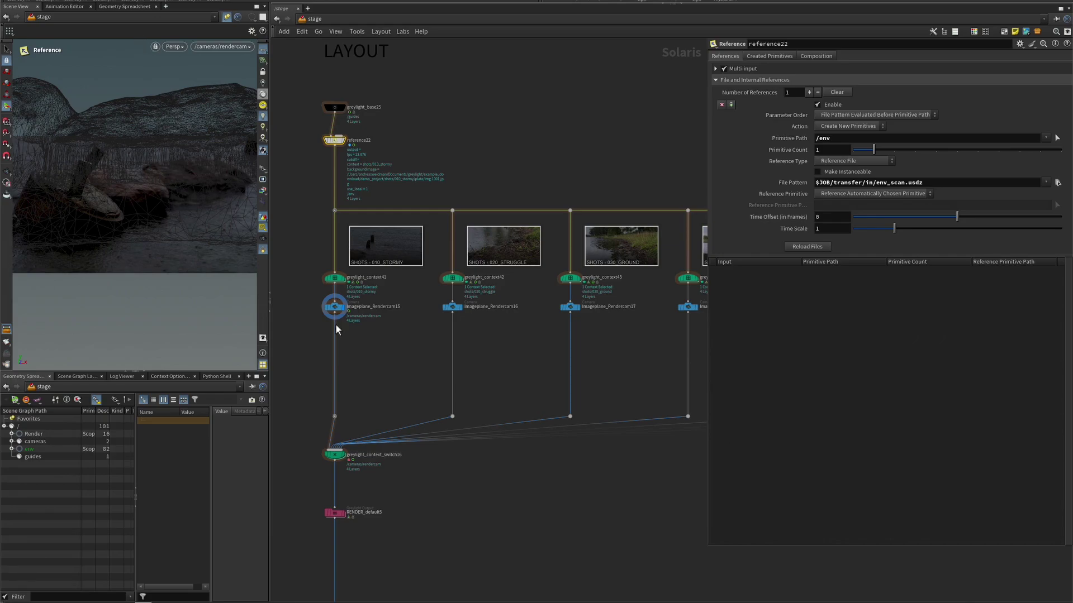
Step: Tie the view to Imageplane_Rendercam15 and roughly reposition the camera to about -5.1, 1.3, 2.2, rotated about -11, -47, 0 degrees
click(335, 307)
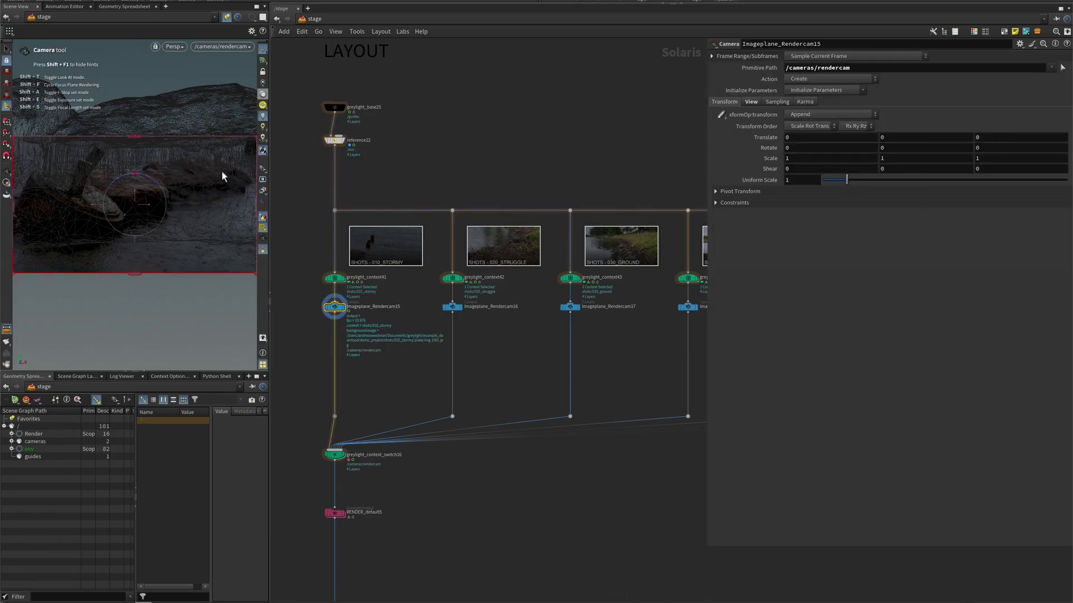
click(222, 47)
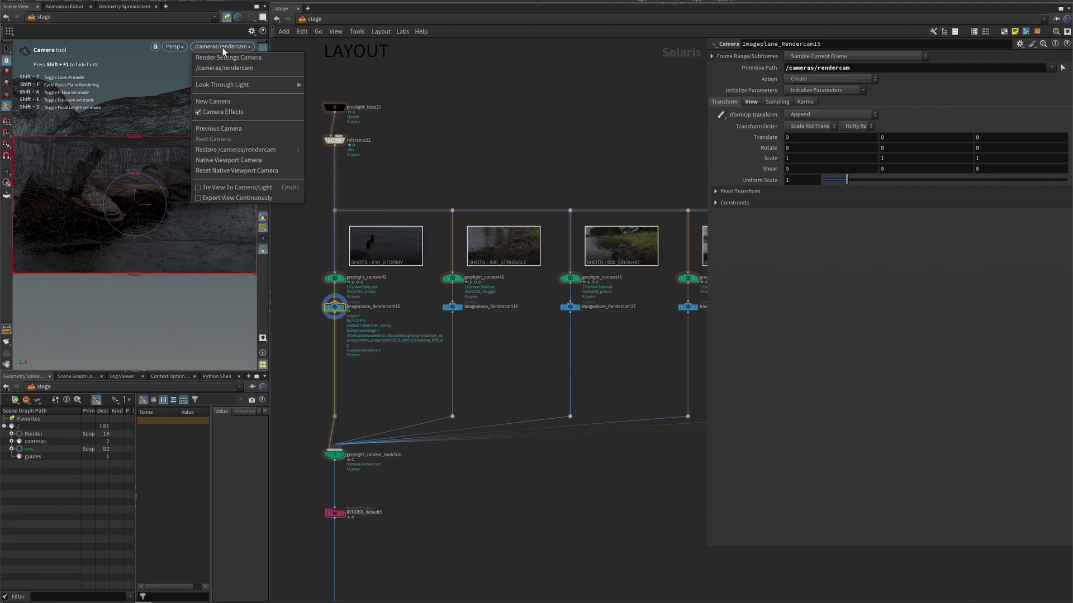
click(246, 187)
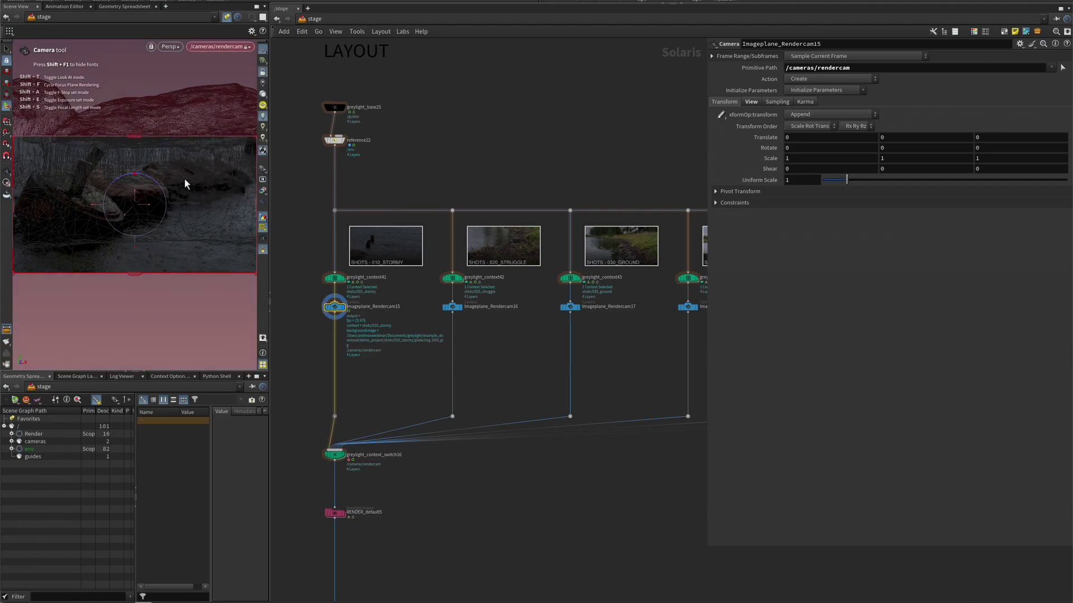
key(Escape)
drag(132, 187, 170, 206)
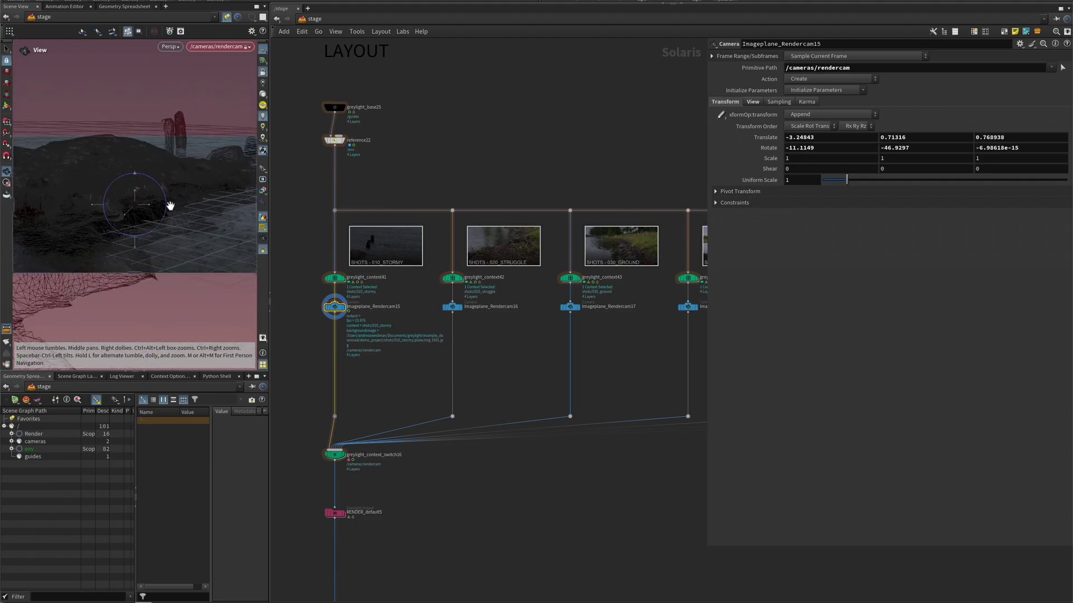
right_drag(170, 206, 106, 190)
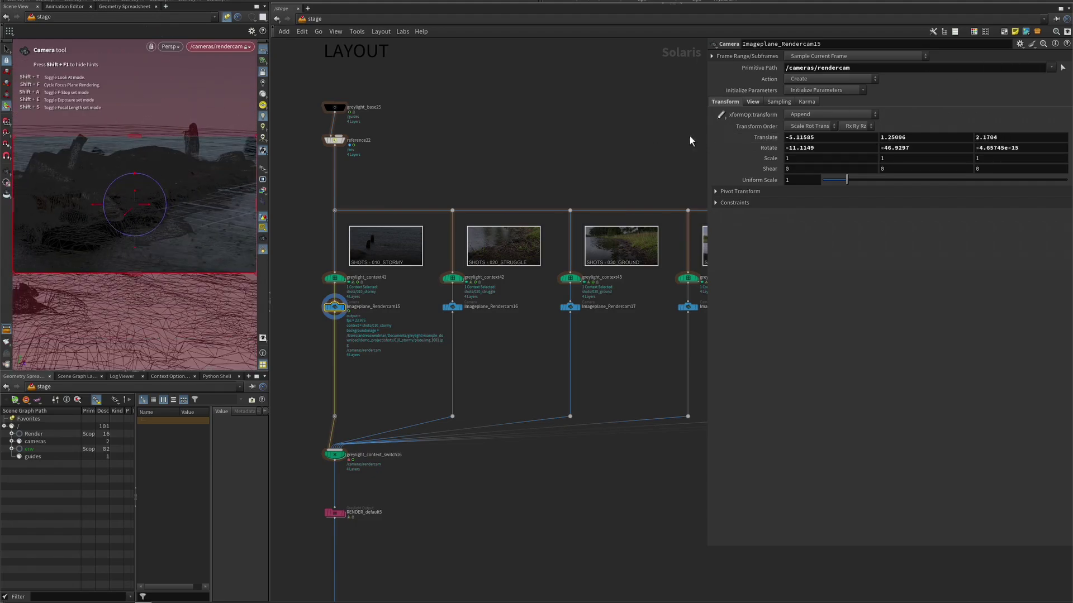
Step: Set the focal length of Imageplane_Rendercam15 to 77
click(752, 101)
click(802, 139)
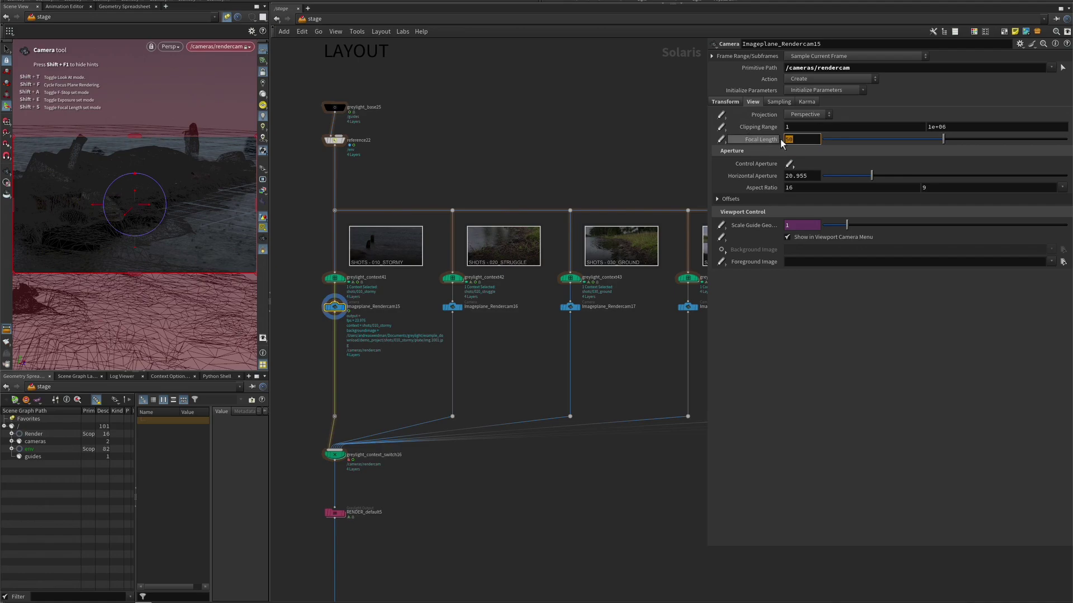
text(77)
key(Return)
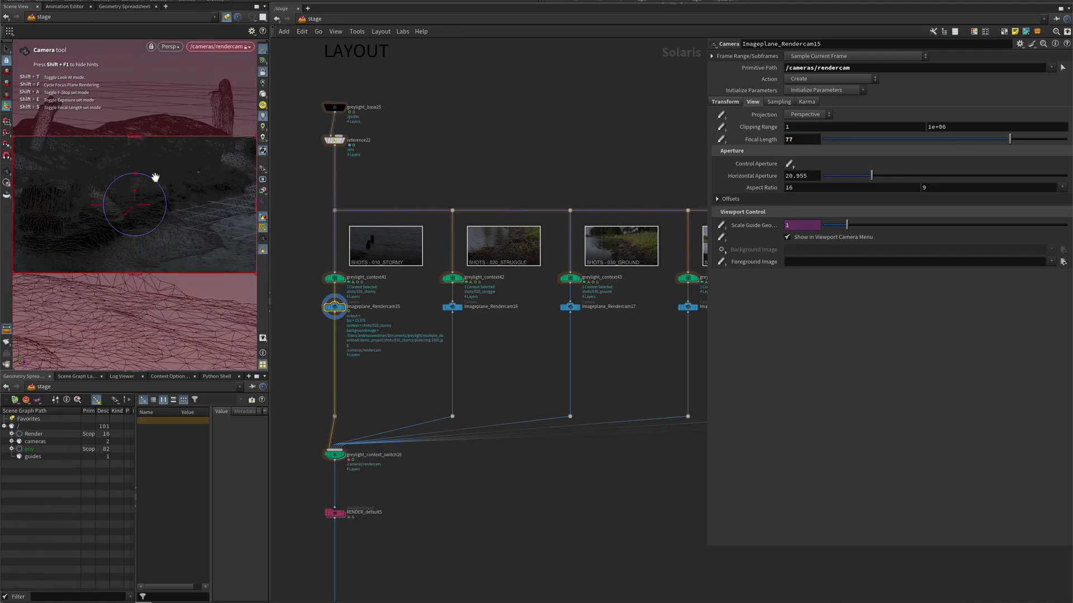
Step: Try to align the tied camera with the 010_STORMY plate by orbiting around the scan, and untie the view from the camera
key(Escape)
drag(140, 177, 87, 183)
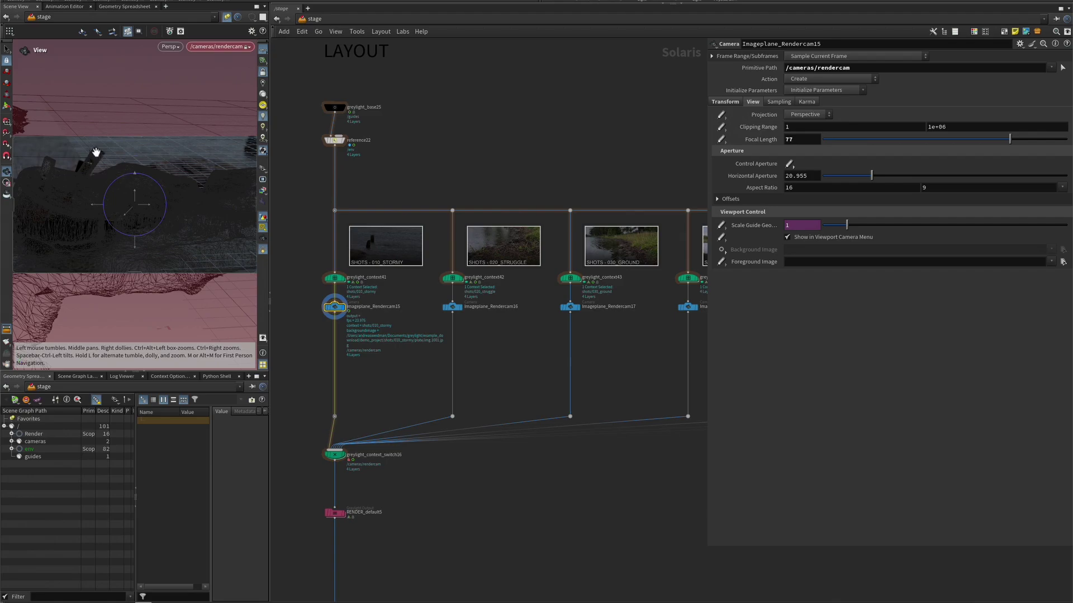
drag(95, 156, 117, 149)
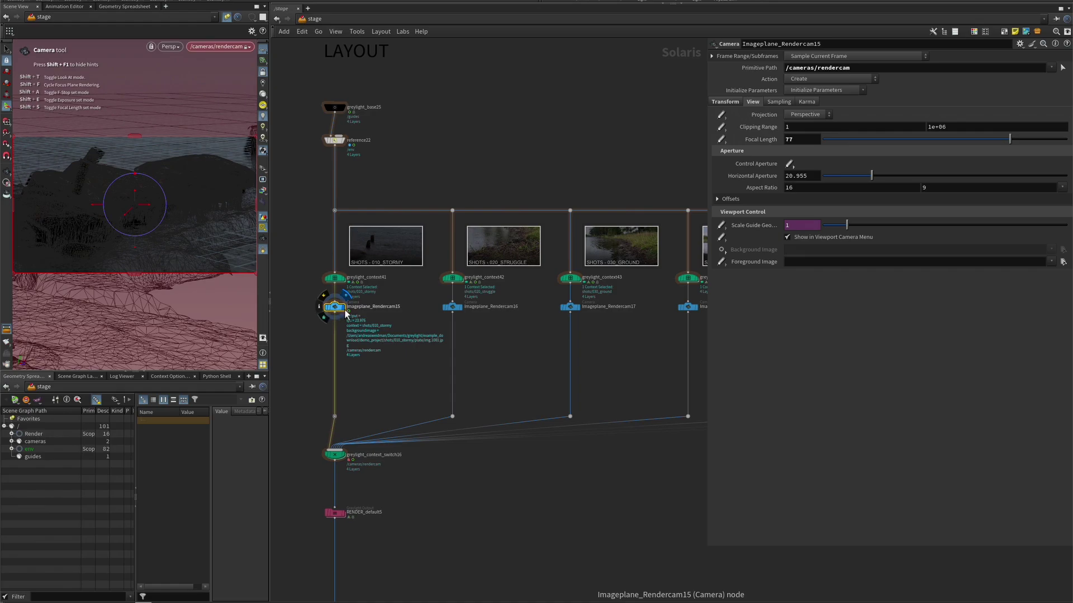
click(235, 46)
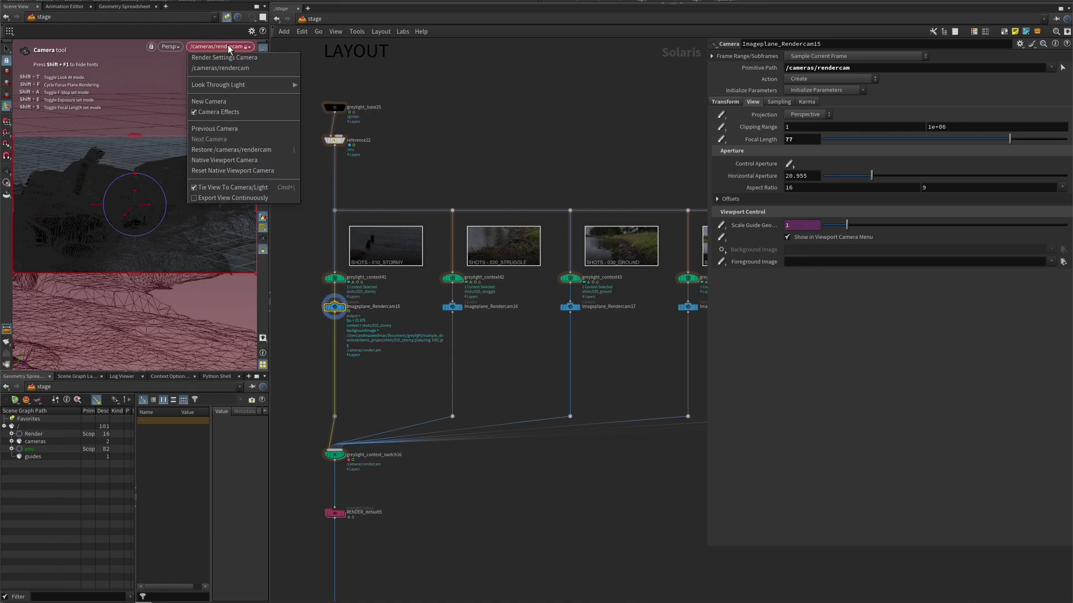
click(215, 189)
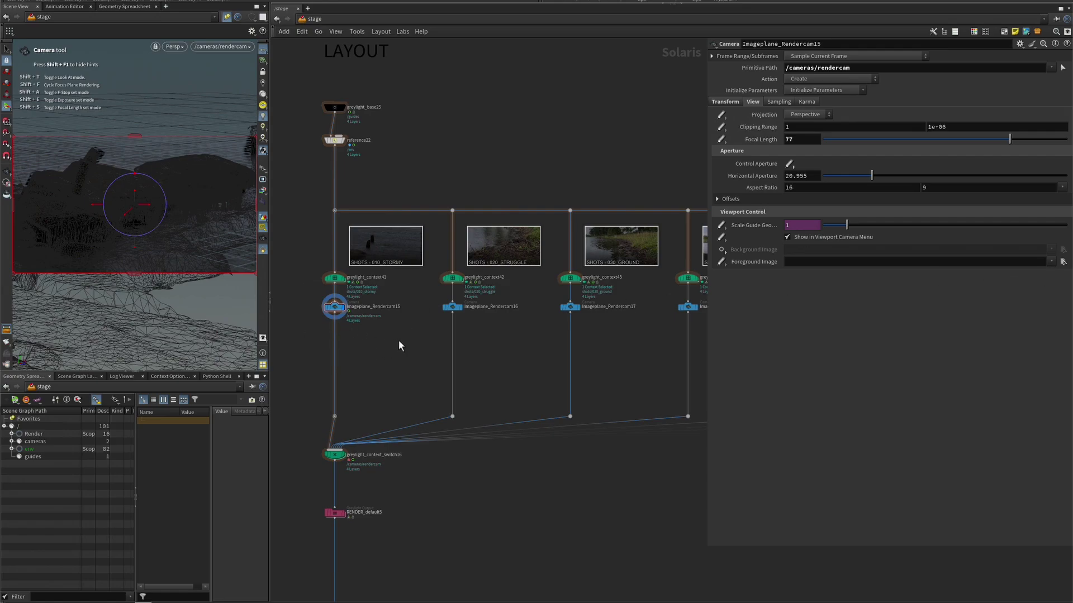
Step: Replace the Imageplane_Rendercam15 node with a Reference node wired below the 010_STORMY context
mouse_move(353, 325)
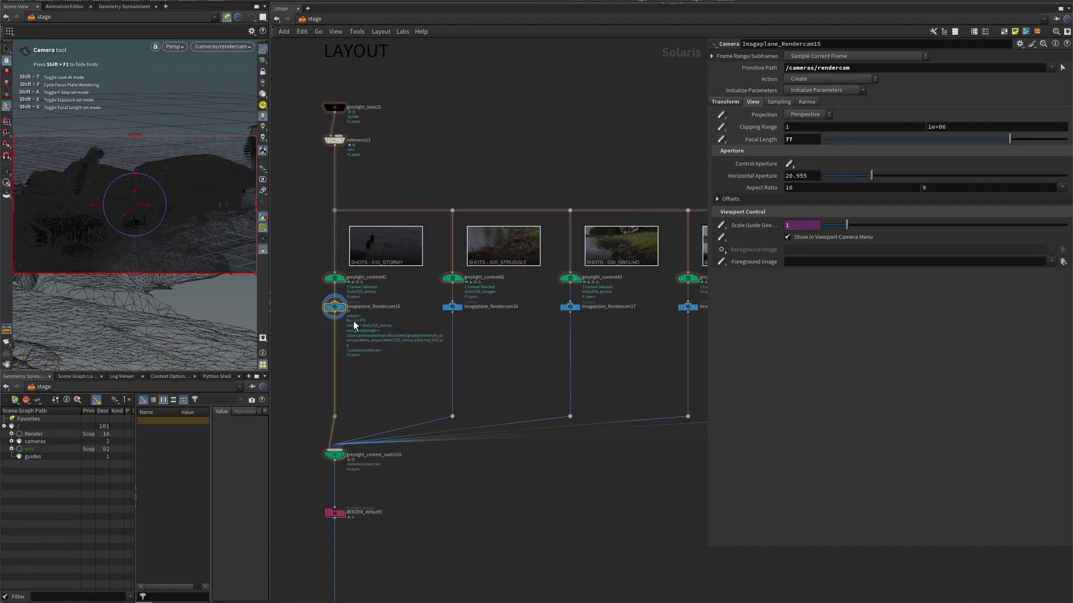
key(Delete)
key(Tab)
text(ref)
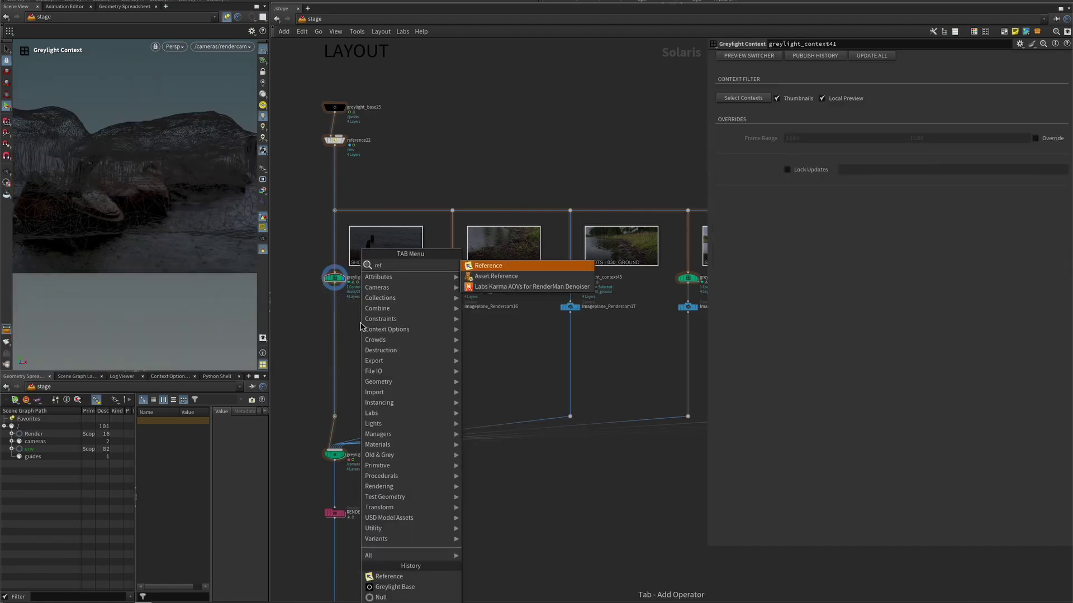
click(493, 267)
click(337, 317)
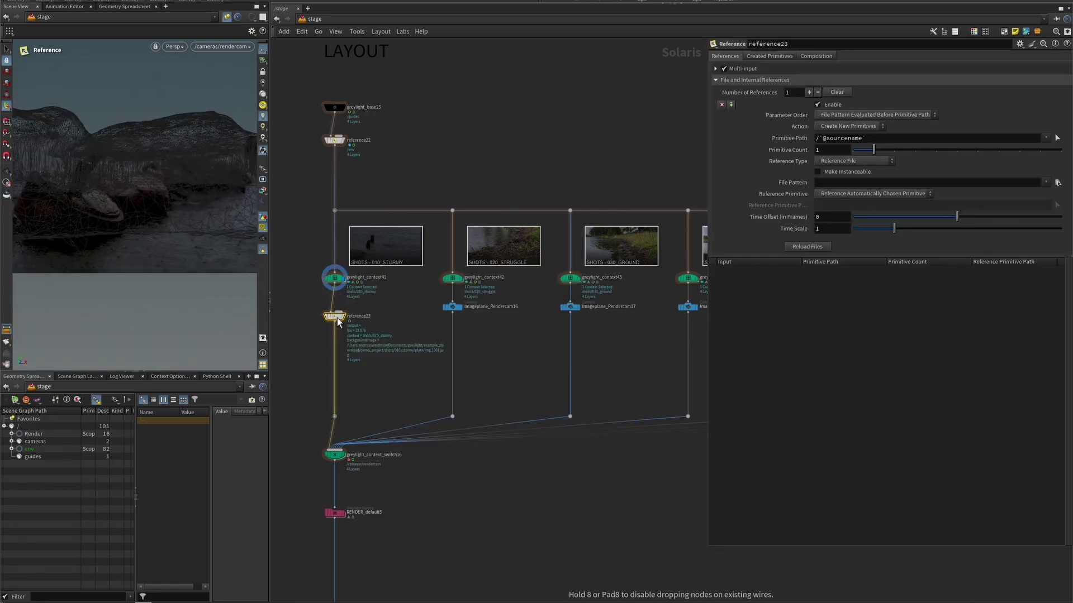
Step: Reference $JOB/transfer/in/cameras/camera_010_stormy.usd at primitive path /cameras and display the new reference node
drag(34, 442, 859, 140)
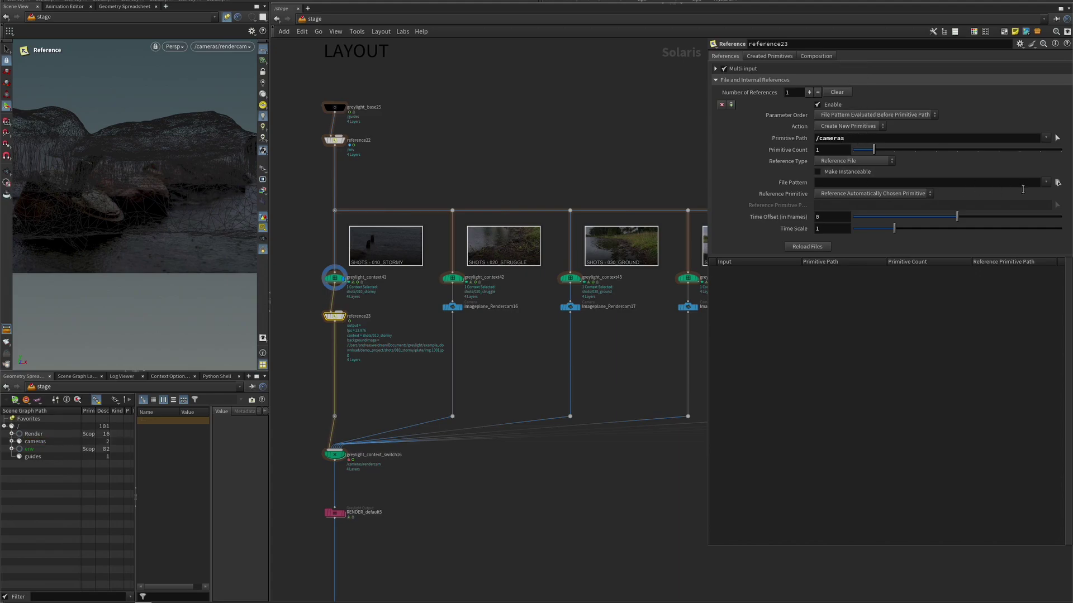
click(1058, 182)
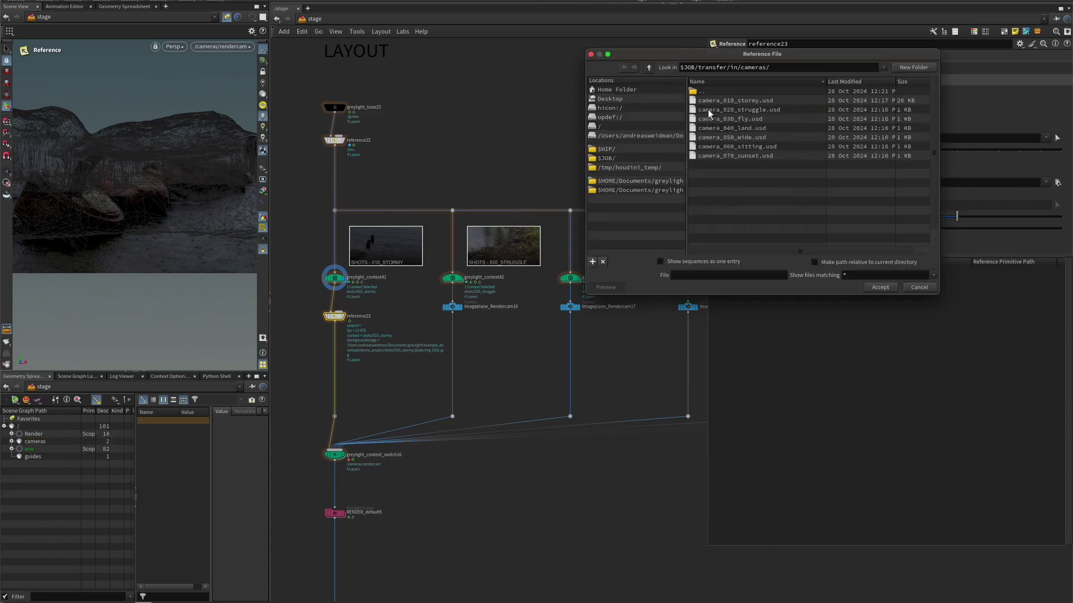
click(745, 101)
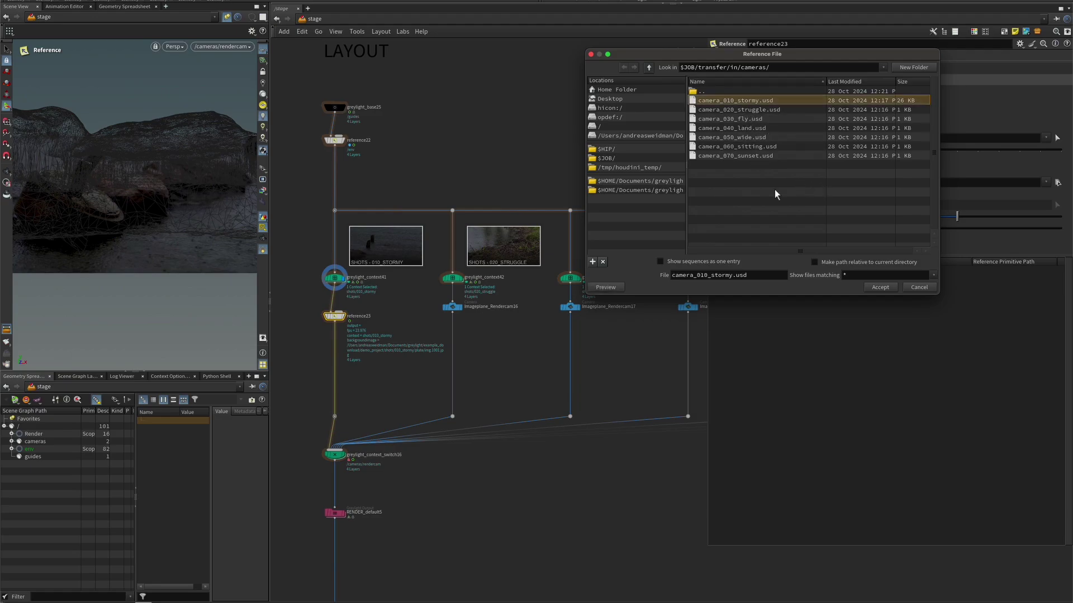
click(881, 287)
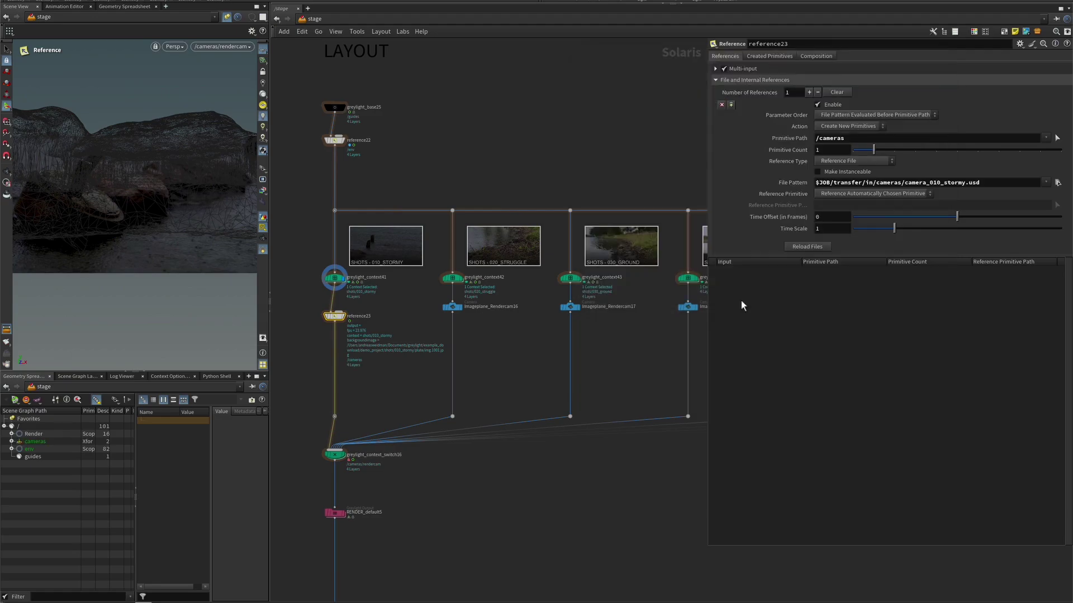
click(345, 316)
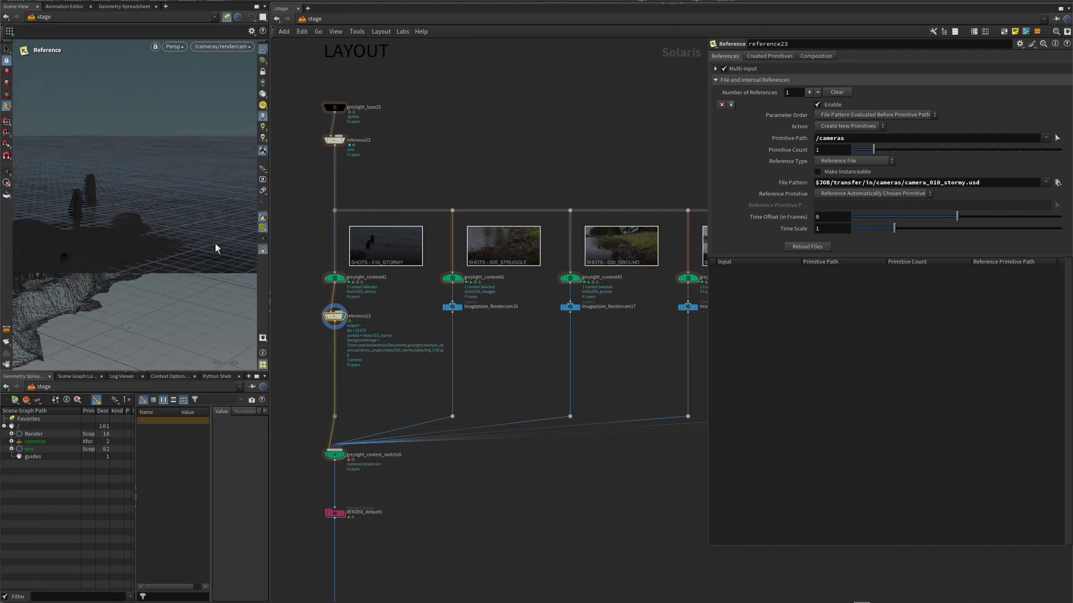
Step: Compare the 020_STRUGGLE and 030_GROUND image-plane views with the referenced 010_STORMY camera
click(461, 308)
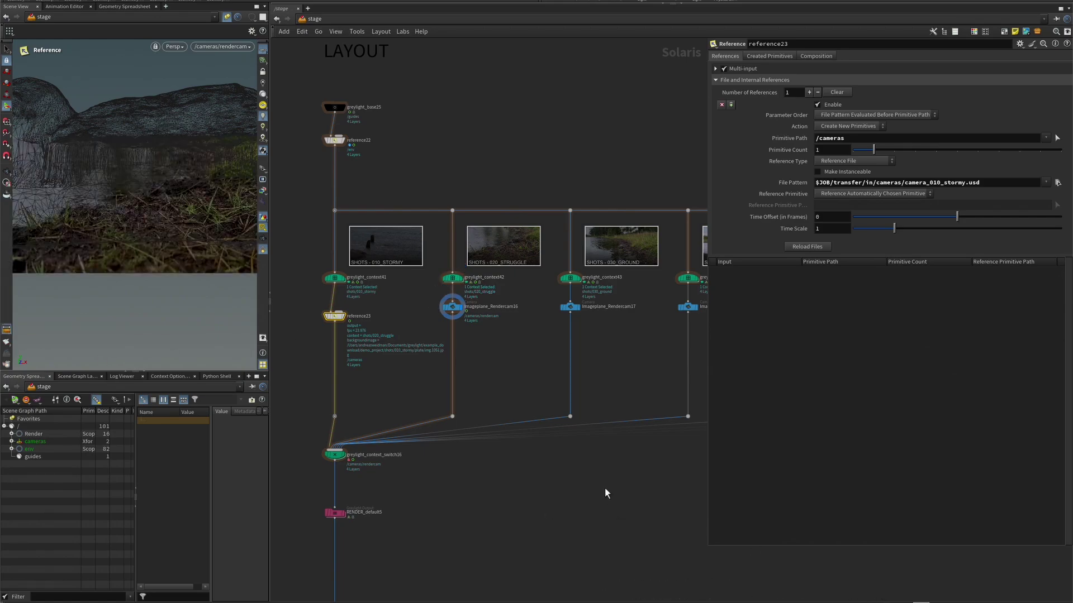
click(576, 308)
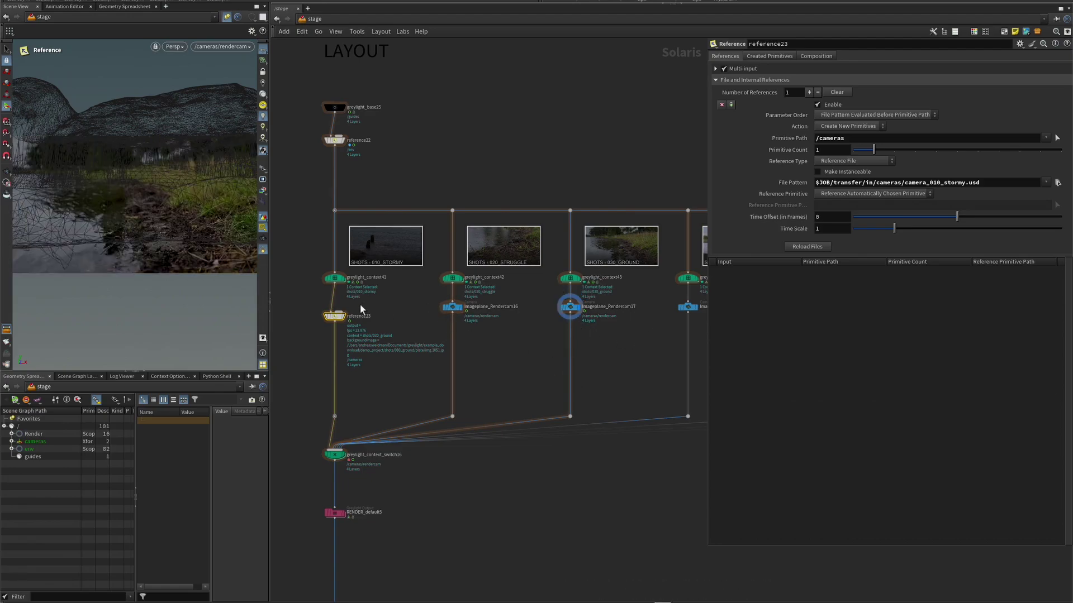
click(344, 317)
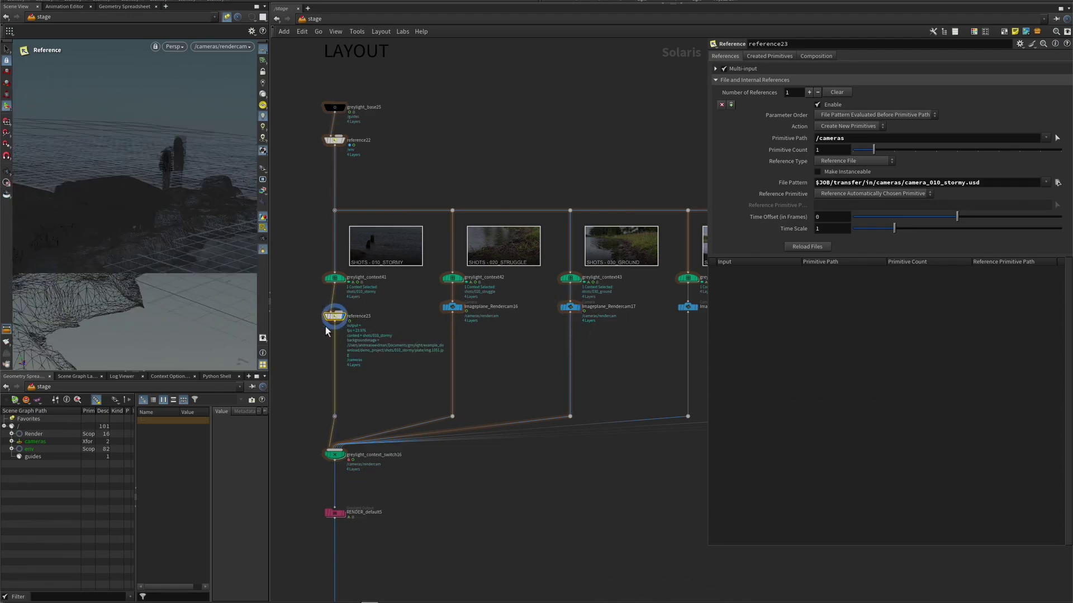
Step: Give the remaining shots, 020_STRUGGLE through 070_SUNSET, their own camera Reference nodes at /cameras in place of the image-plane cameras
mouse_move(343, 323)
right_drag(416, 313, 363, 304)
middle_drag(483, 349, 420, 372)
scroll(432, 371, down, 2)
drag(323, 362, 675, 336)
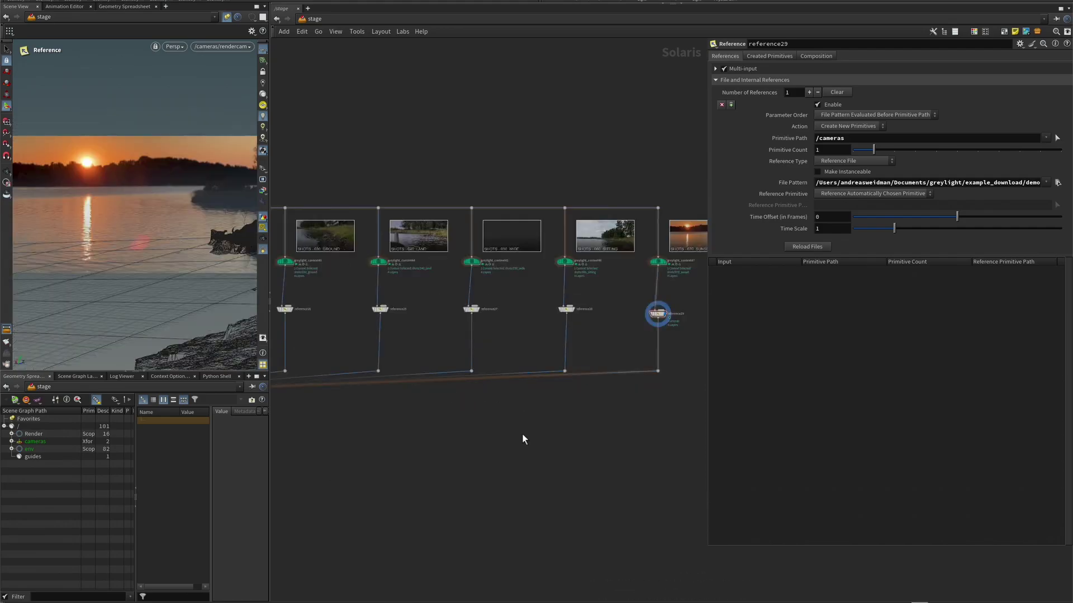
key(h)
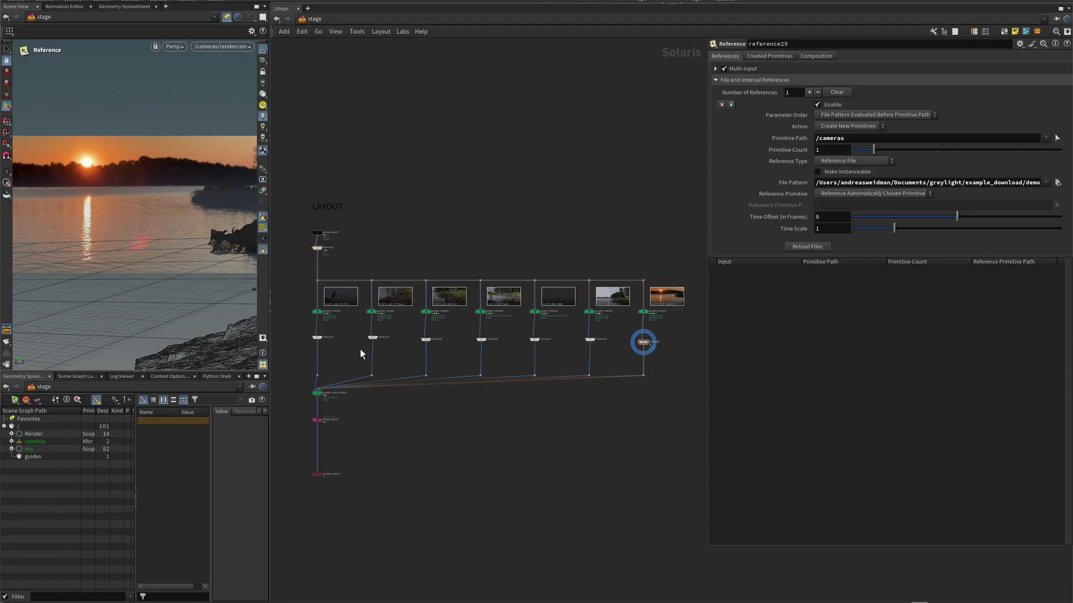
Step: Check the referenced cameras of shots 020_STRUGGLE through 050_WIDE against their plates, and examine the scan from a free viewpoint
scroll(360, 347, up, 5)
click(399, 317)
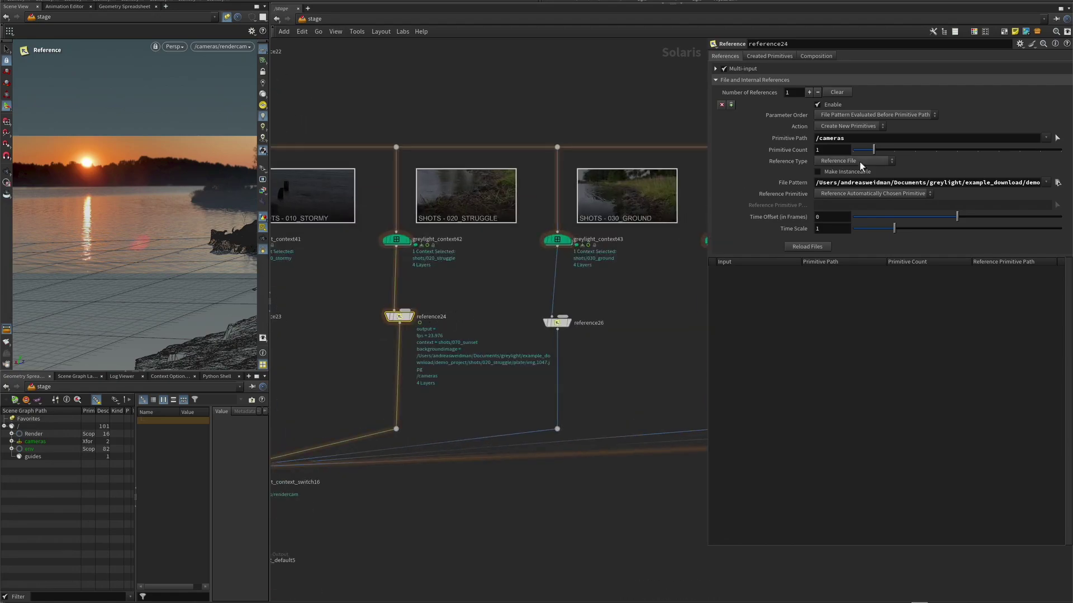
click(410, 318)
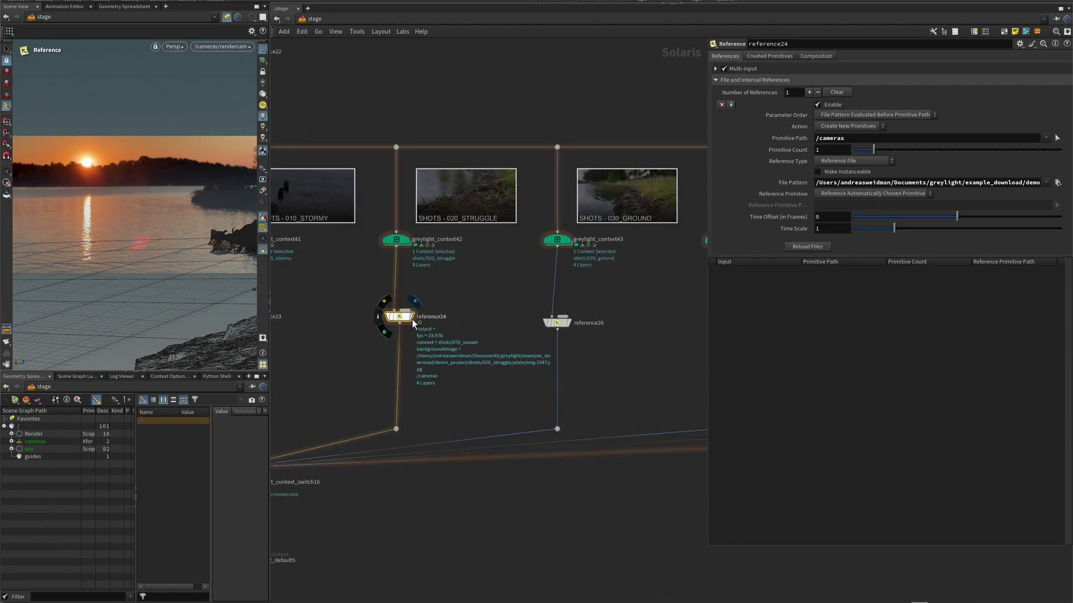
click(568, 323)
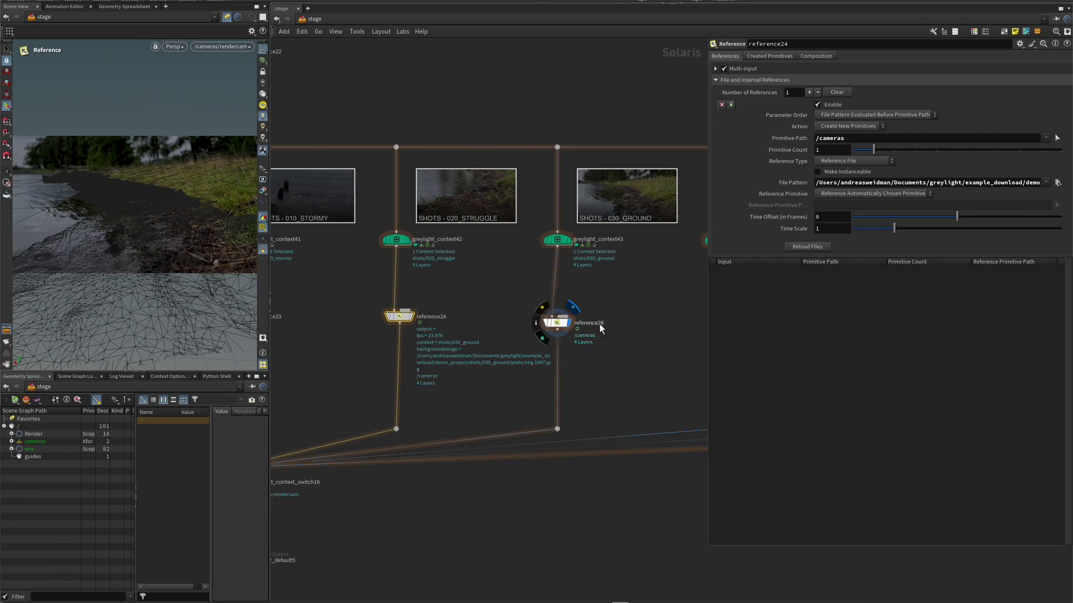
middle_drag(641, 305, 479, 294)
click(574, 310)
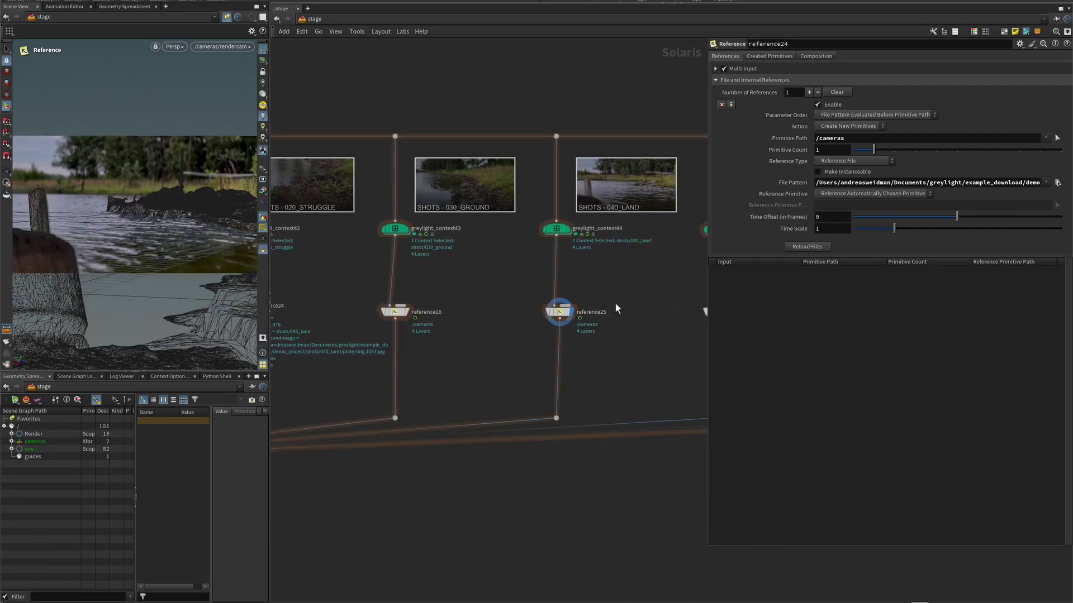
scroll(635, 301, right, 4)
click(589, 304)
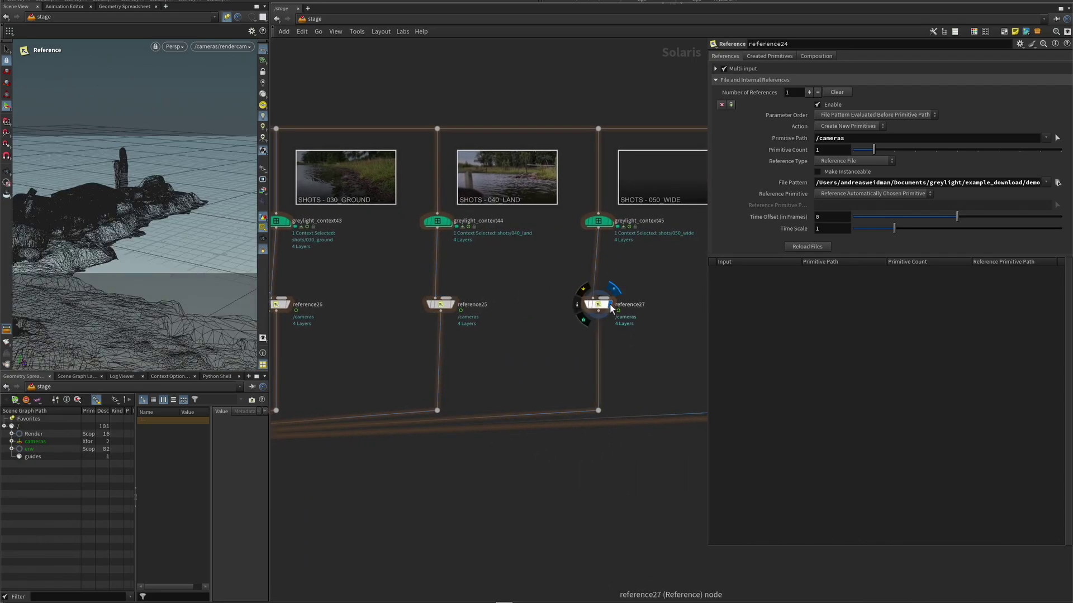
scroll(598, 271, right, 5)
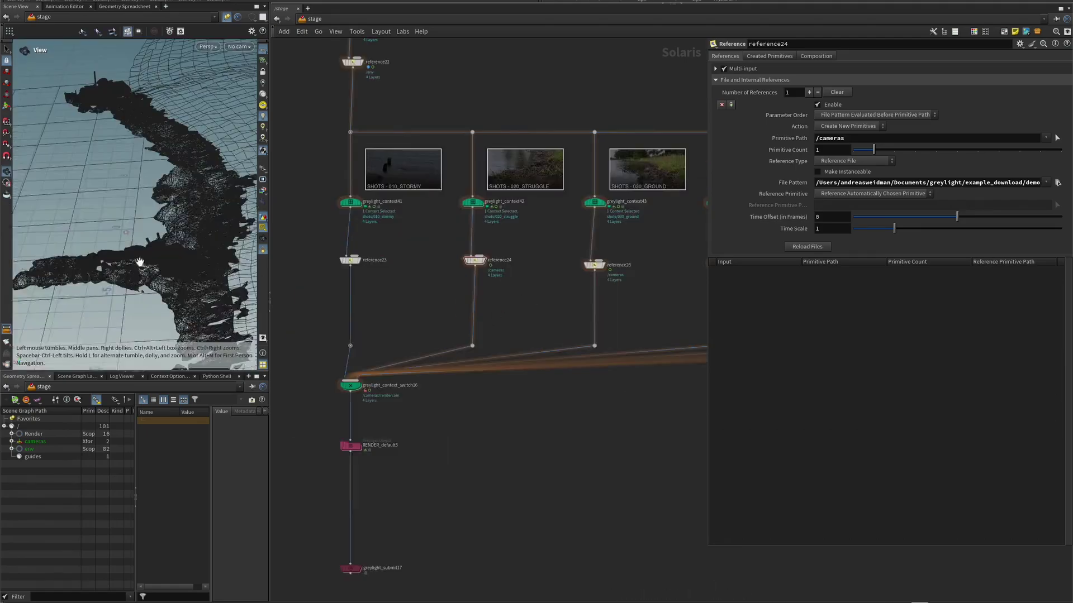
drag(140, 257, 185, 168)
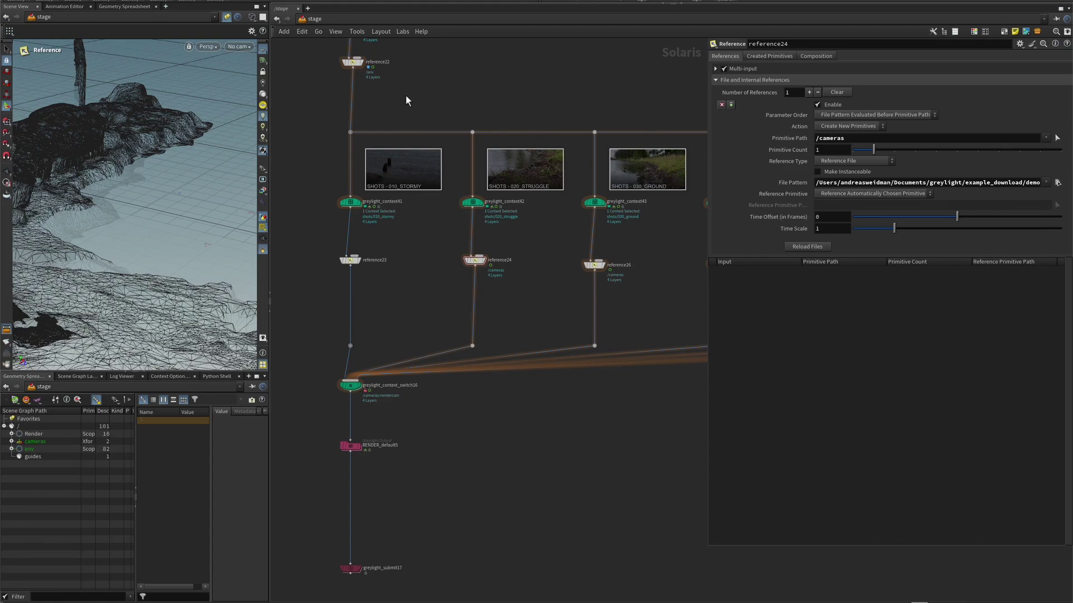
Step: Insert a Grid node between the environment scan reference and the shot branches
key(Tab)
text(grid)
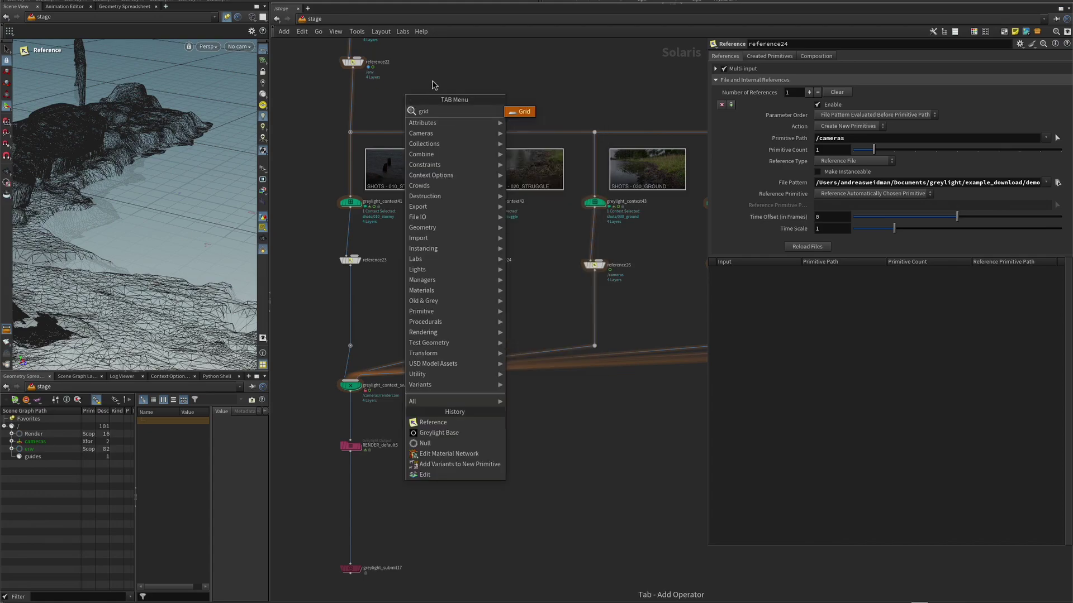
click(523, 112)
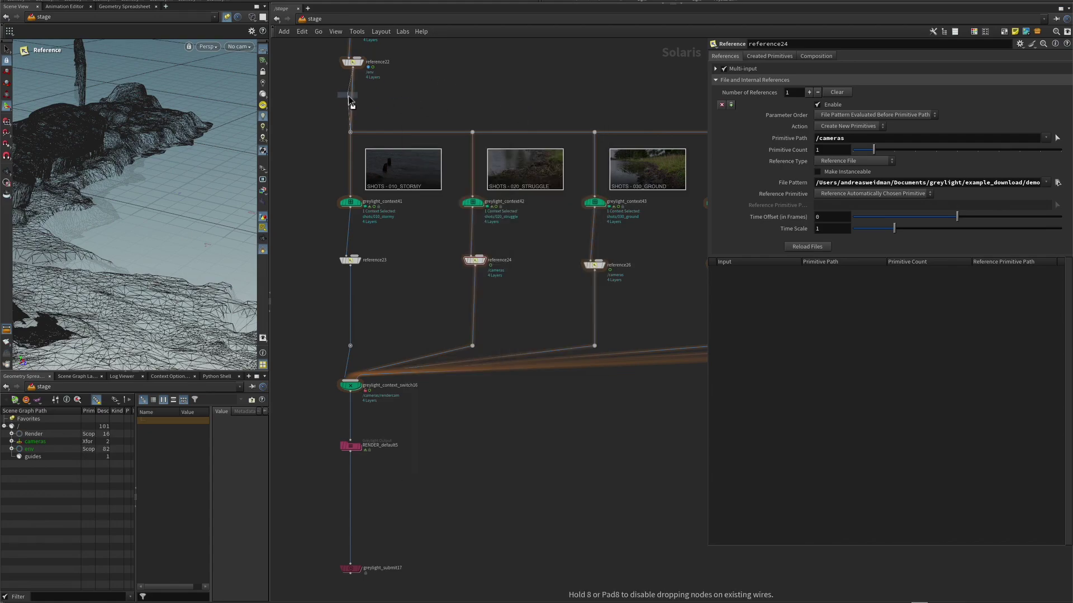
click(350, 96)
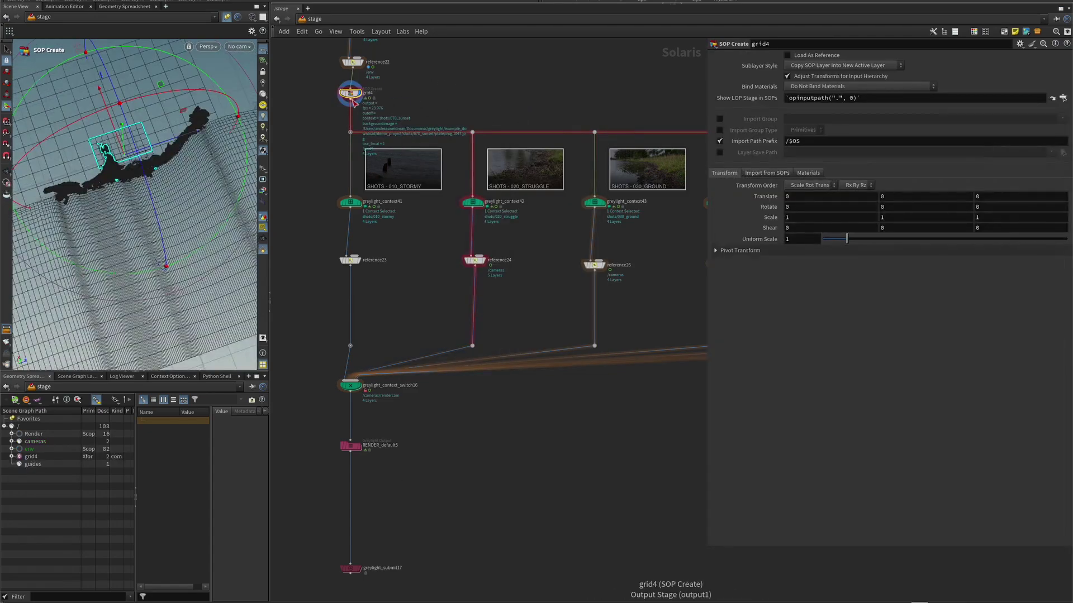
Step: Set the import path prefix of the grid4 node to /water
double_click(791, 145)
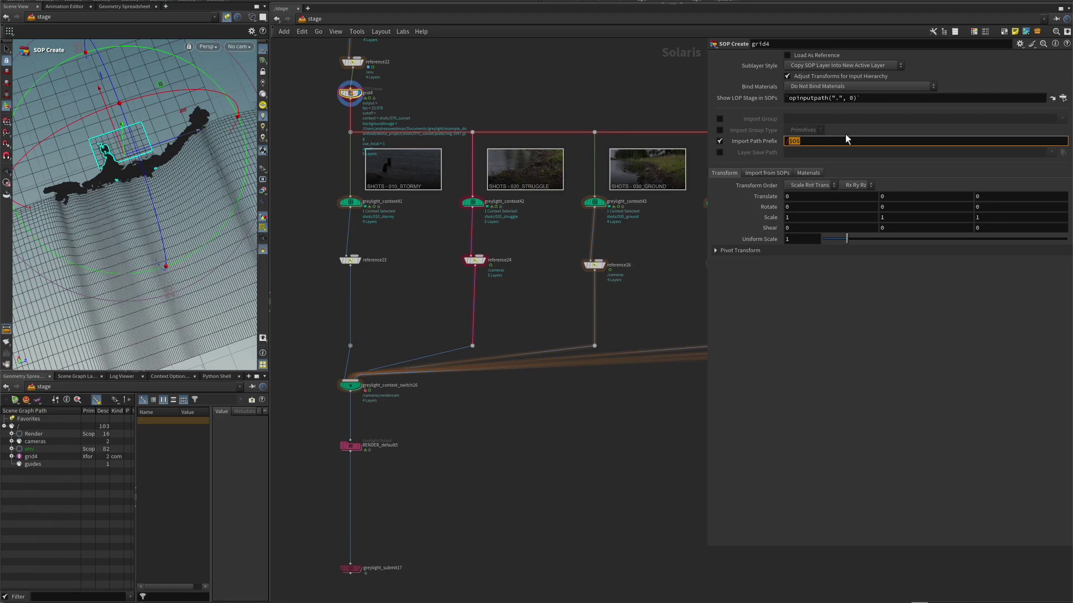
text(/water)
key(Return)
scroll(348, 88, up, 3)
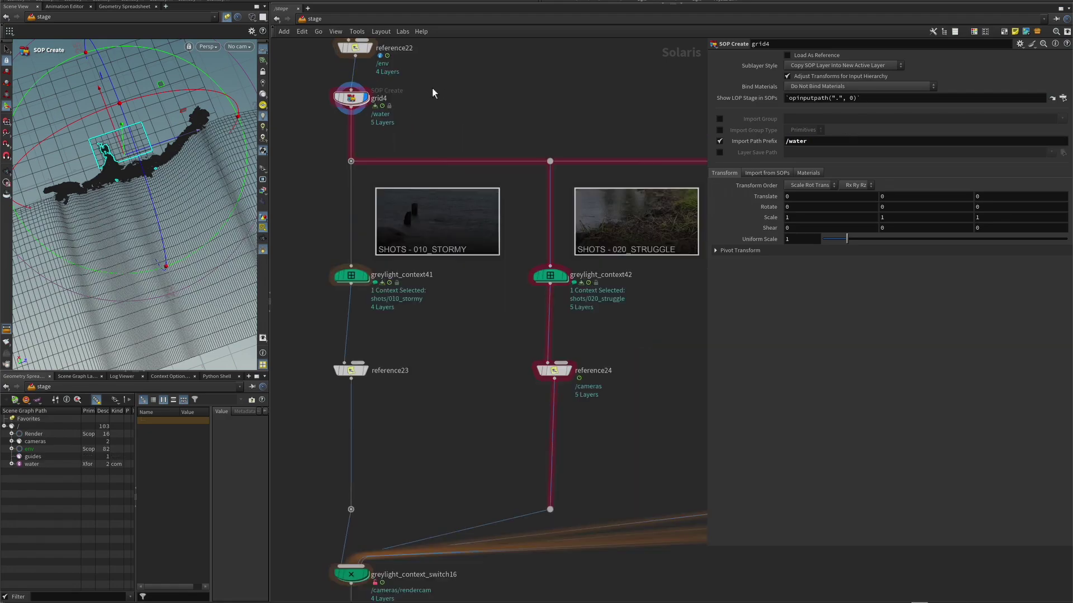
Step: Enlarge the water grid inside grid4 to about 70 by 70 so it spans the scanned shoreline
key(Escape)
drag(177, 173, 169, 164)
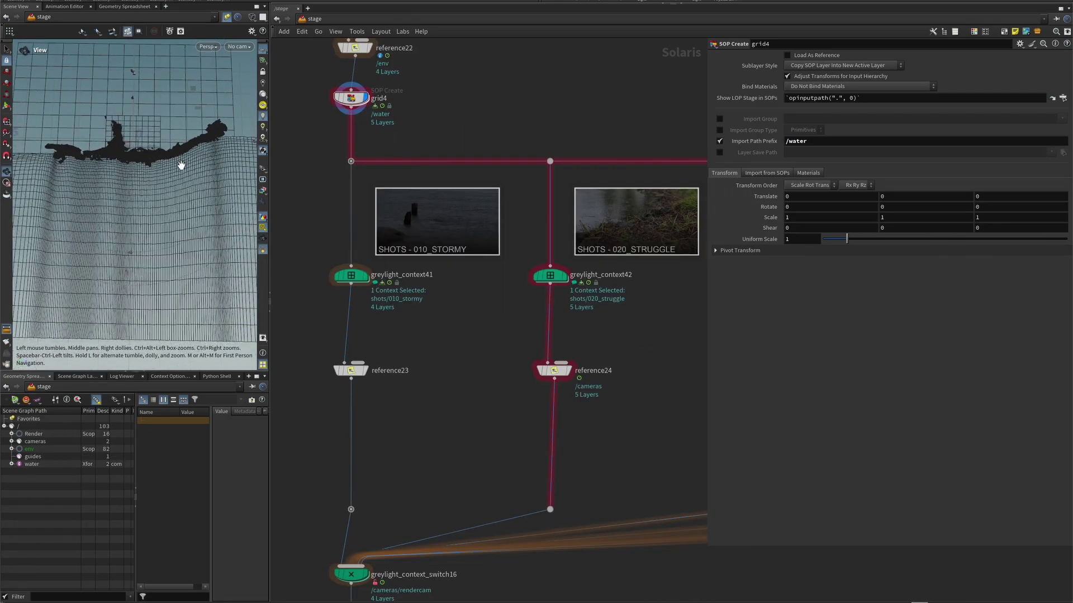
right_drag(180, 165, 139, 165)
middle_drag(139, 165, 147, 195)
drag(147, 195, 185, 190)
double_click(355, 100)
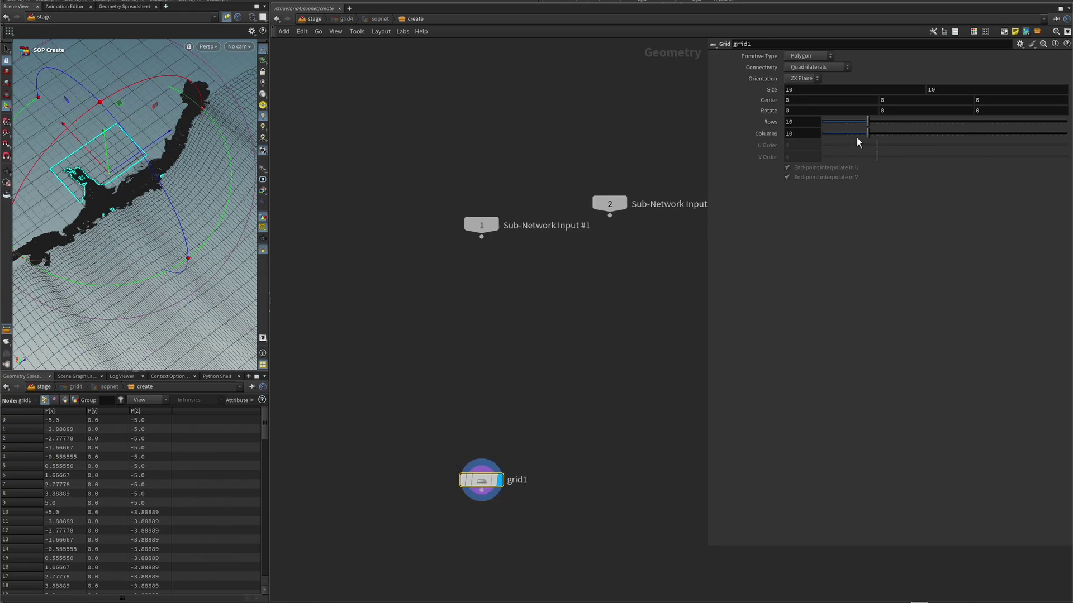
middle_drag(769, 90, 796, 59)
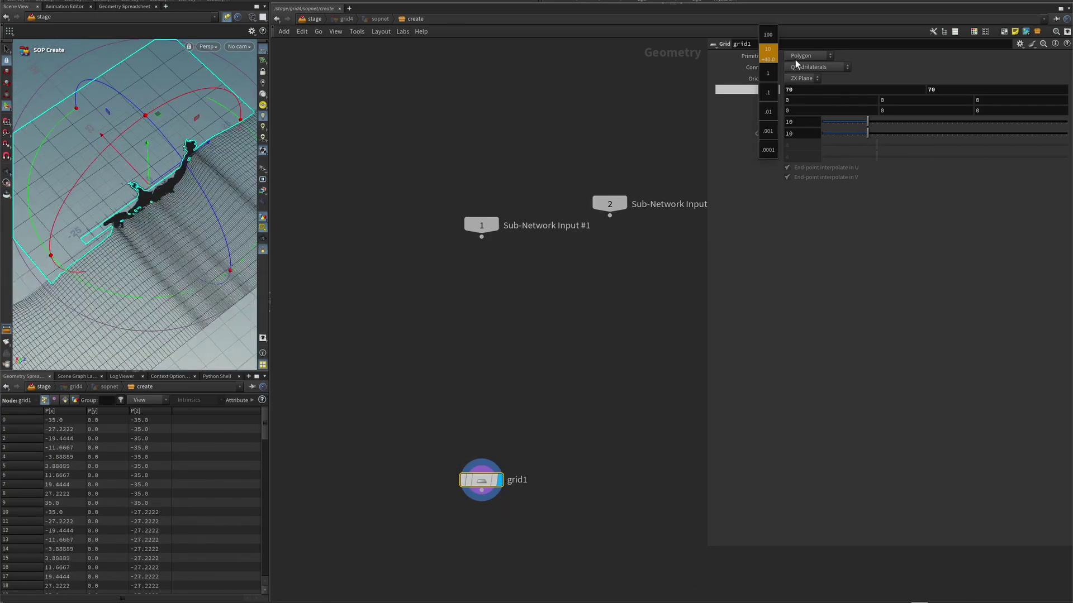
Step: Move the water grid to about 20.12 in X and adjust its height against the scanned shoreline
drag(127, 169, 89, 129)
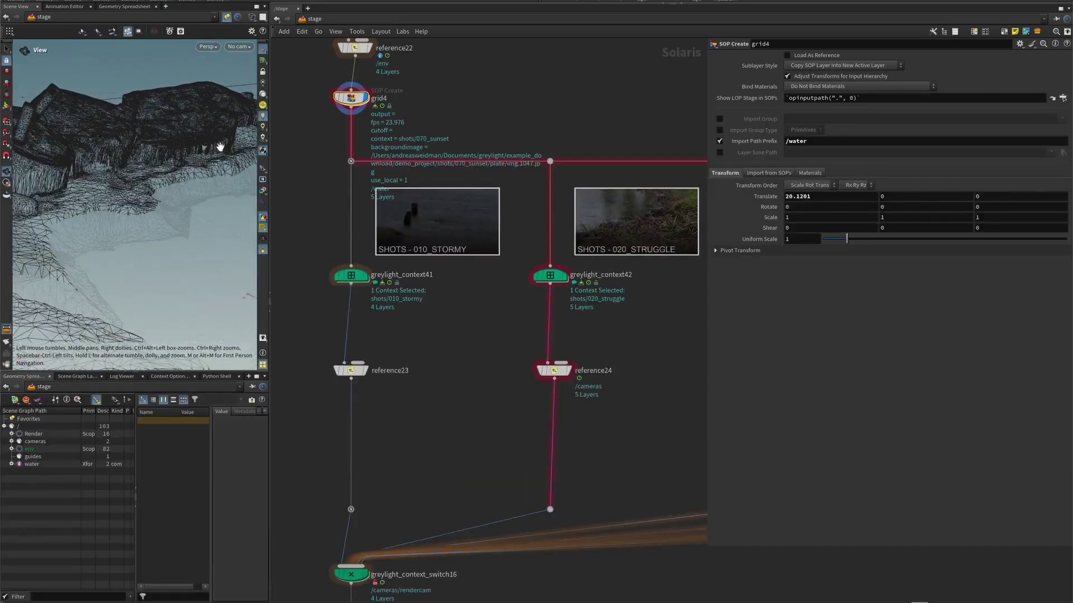
alt+right_drag(177, 164, 166, 162)
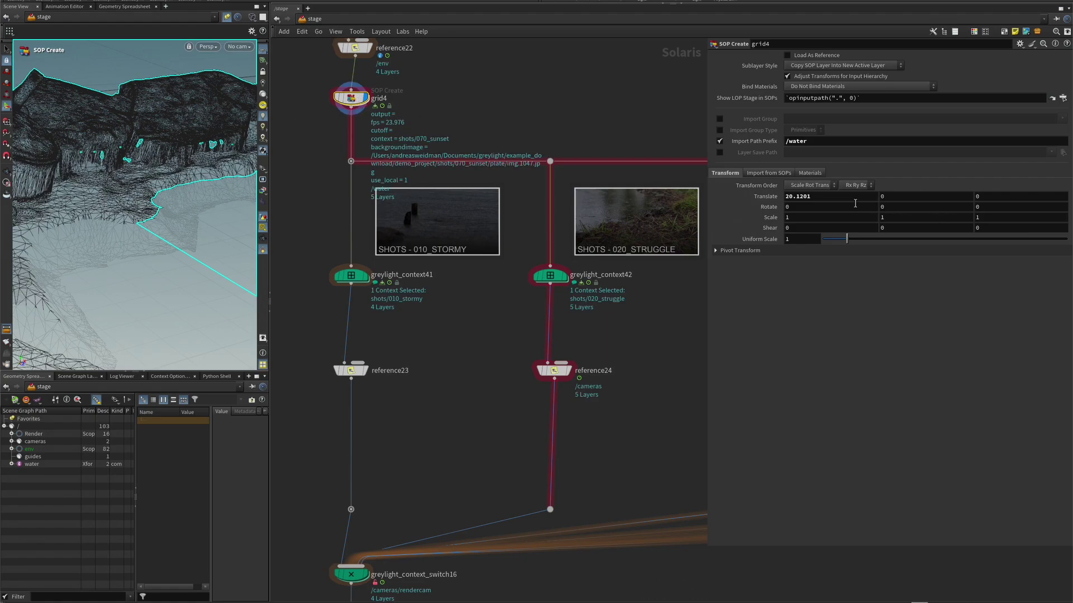
middle_drag(902, 202, 947, 215)
Step: Shift the Greylight base, environment scan reference and grid nodes up, away from the shot branches
middle_drag(537, 84, 449, 233)
scroll(554, 171, down, 3)
drag(347, 150, 383, 224)
click(498, 150)
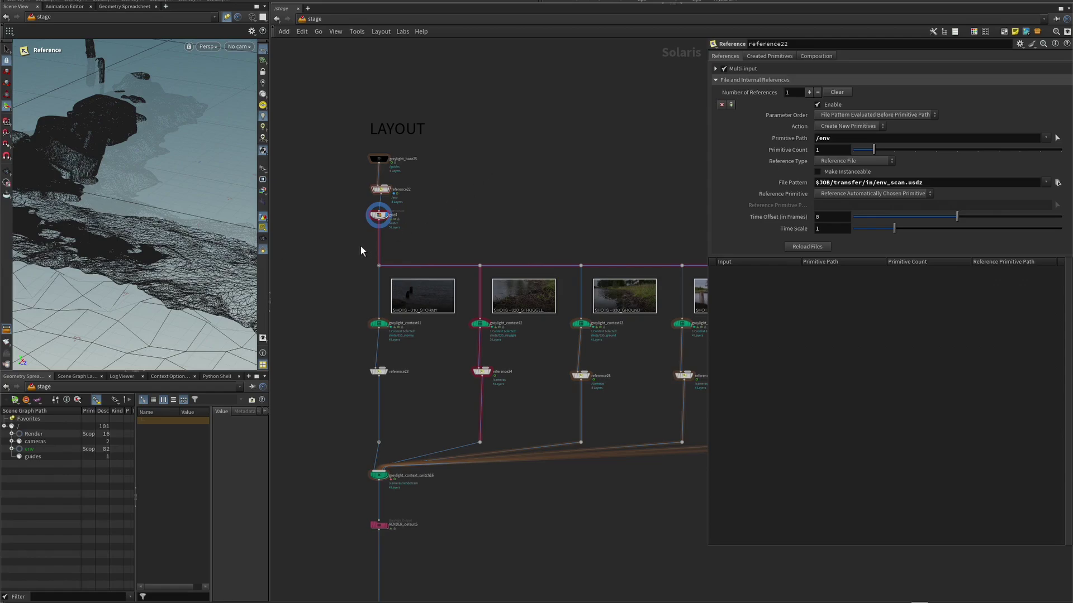
scroll(362, 247, up, 4)
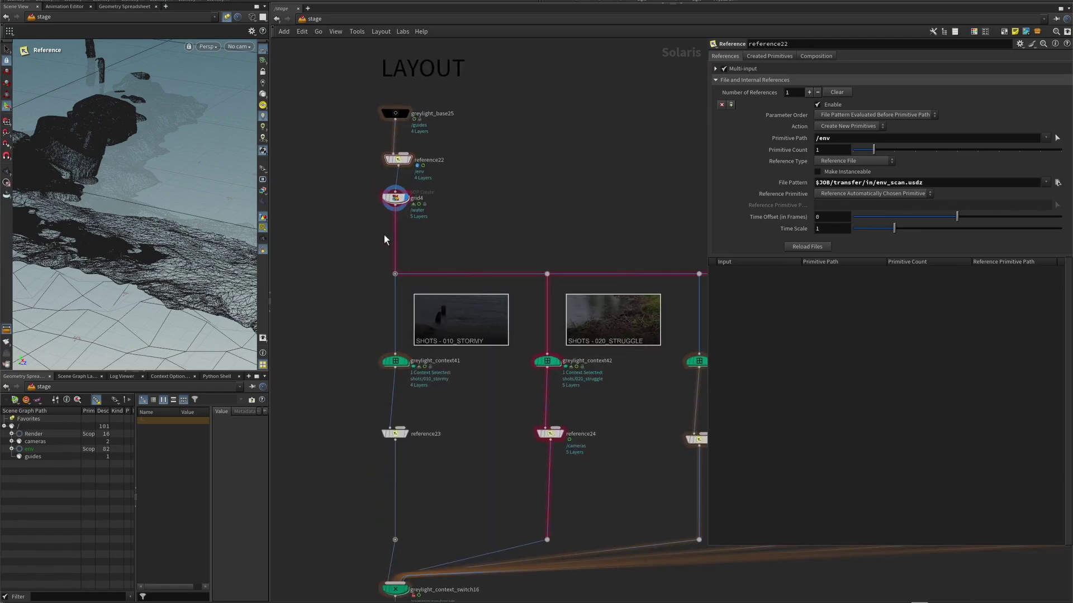
middle_drag(423, 250, 400, 253)
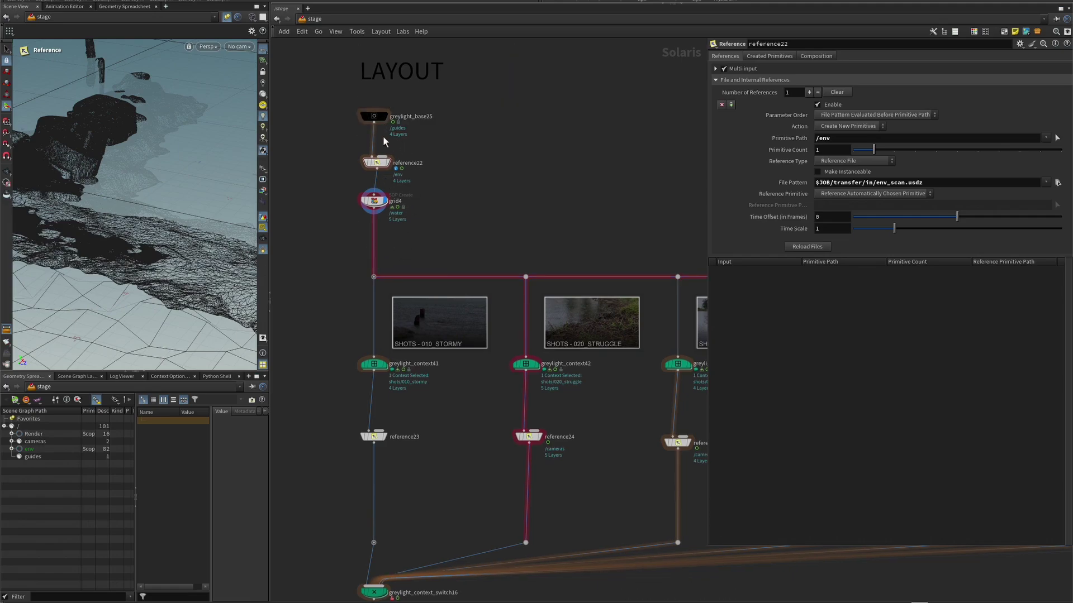
Step: Copy the boat/lookdev/main/usd/v001 publish from the Greylight base's publish history as a Sublayer node
click(377, 116)
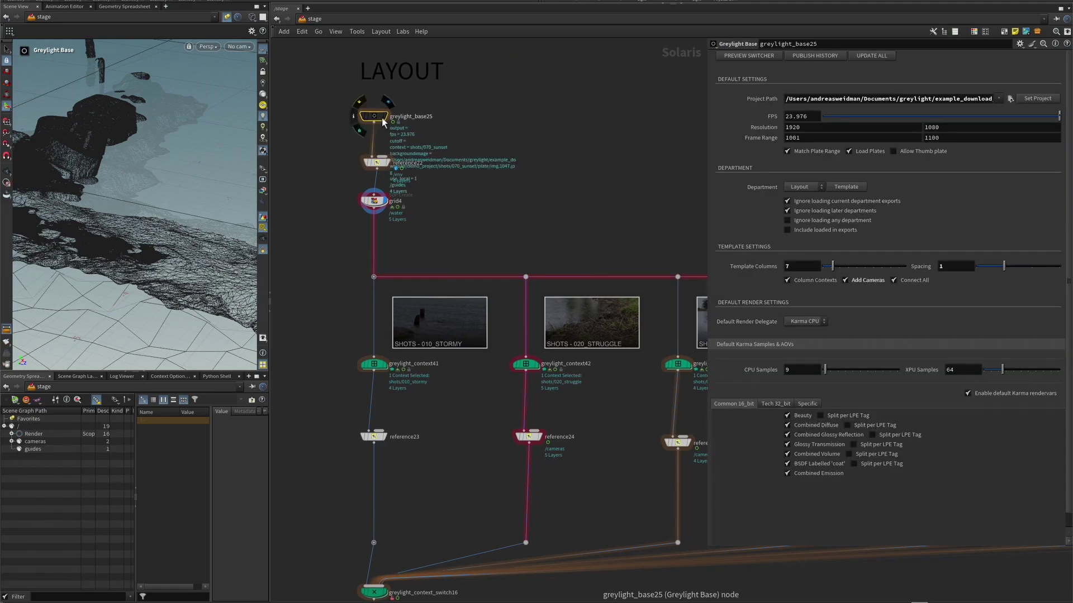
click(816, 57)
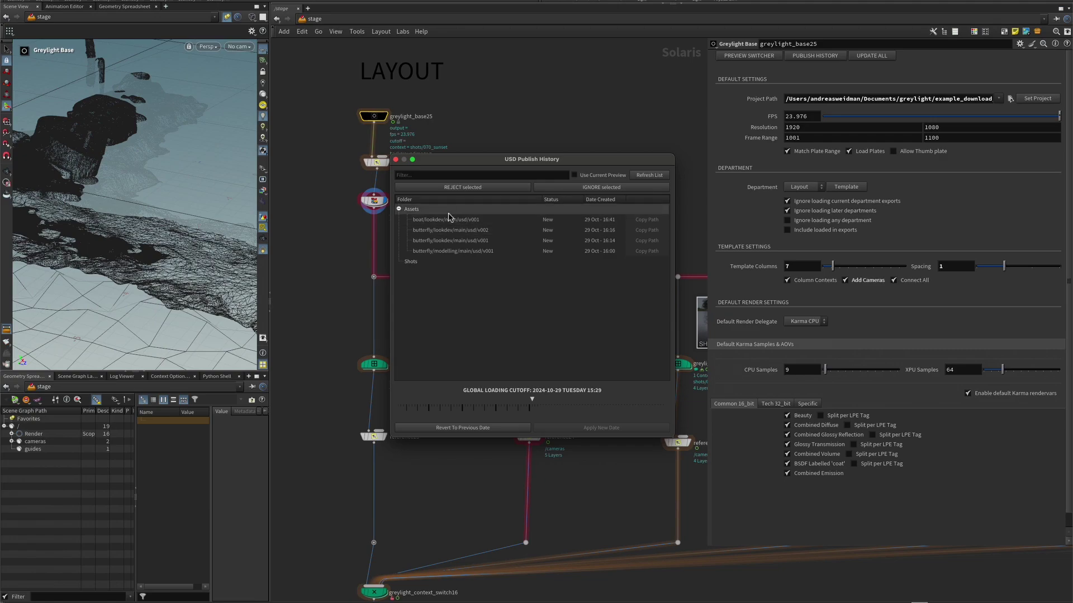
click(652, 222)
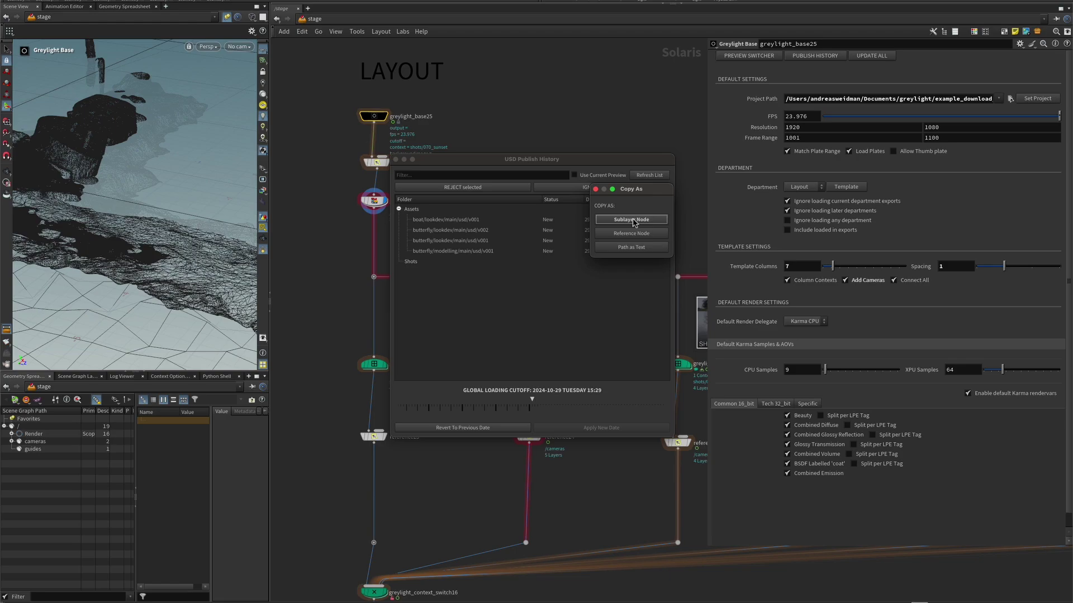
click(634, 221)
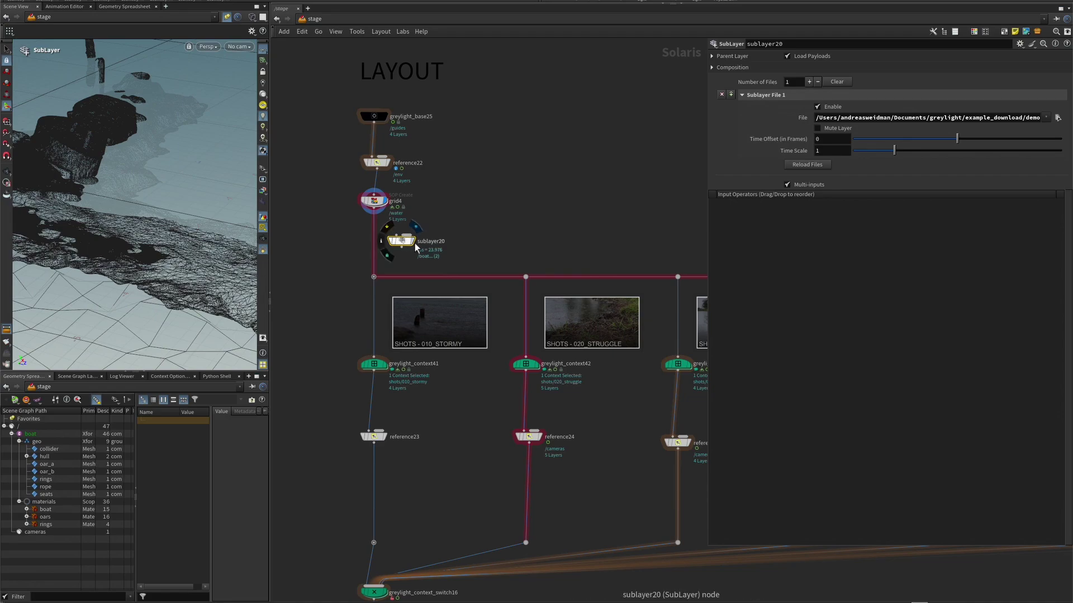
Step: Insert the pasted Sublayer node between grid4 and the shot branches, and rename it boat
click(403, 246)
drag(400, 244, 377, 244)
click(402, 244)
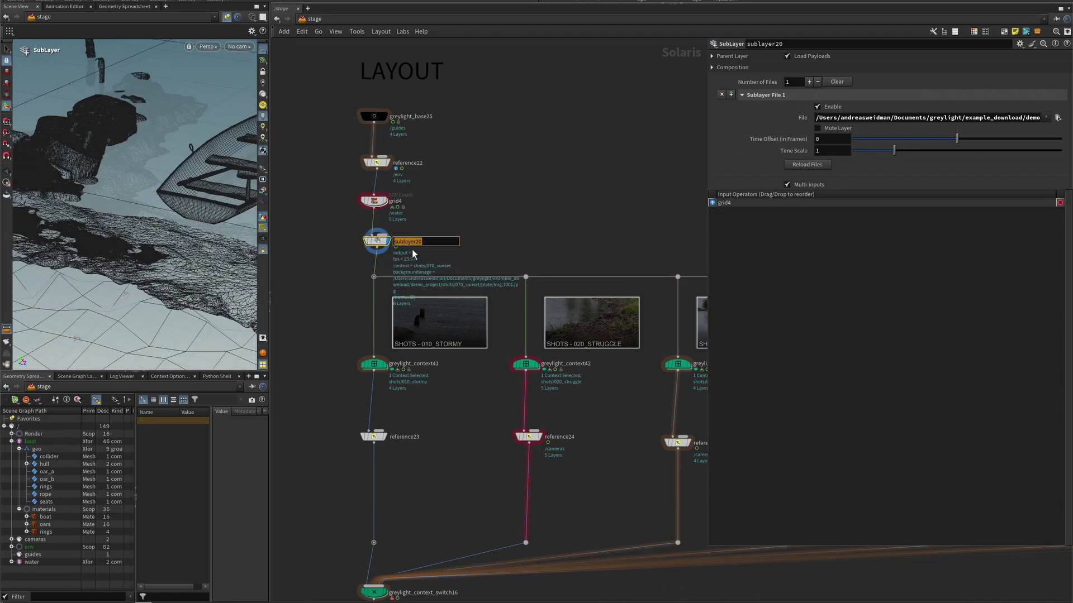
text(boat)
key(Return)
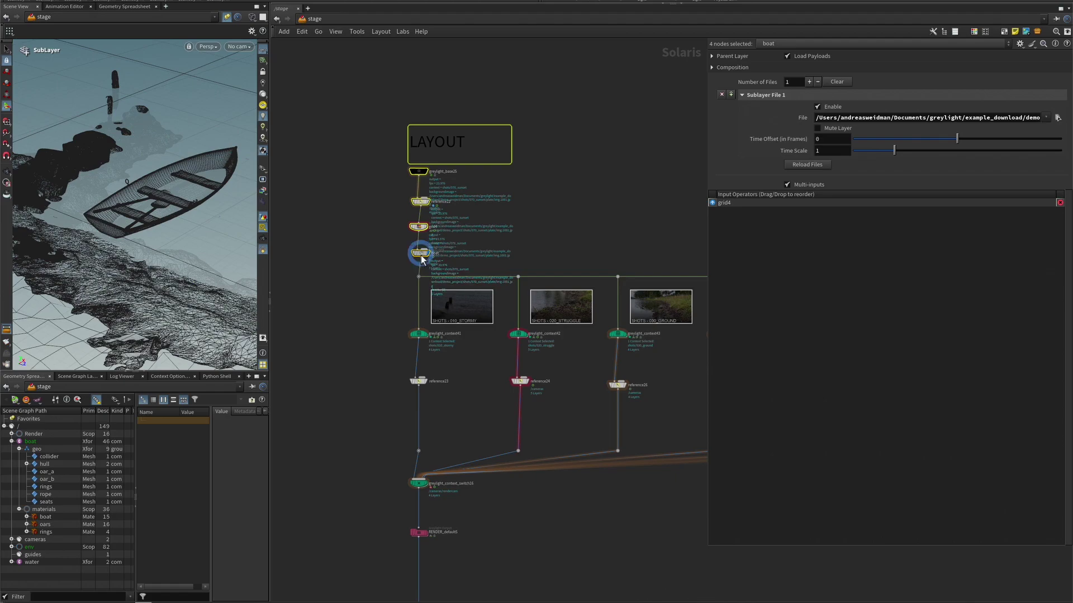
Step: Move the LAYOUT title and the four shared setup nodes further up from the shot branches
drag(421, 255, 418, 185)
click(388, 230)
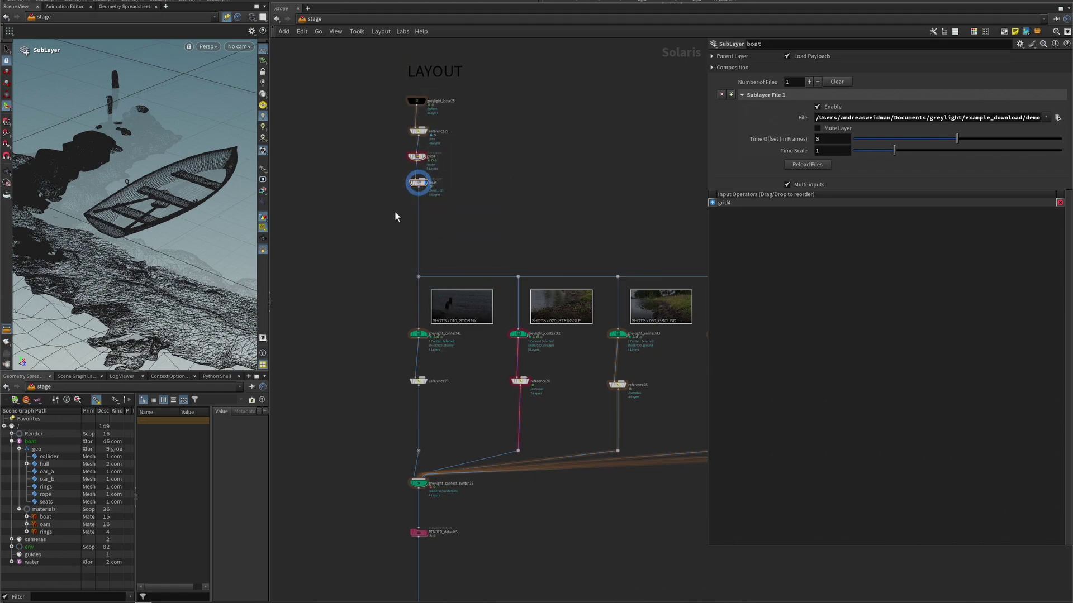
scroll(395, 211, up, 3)
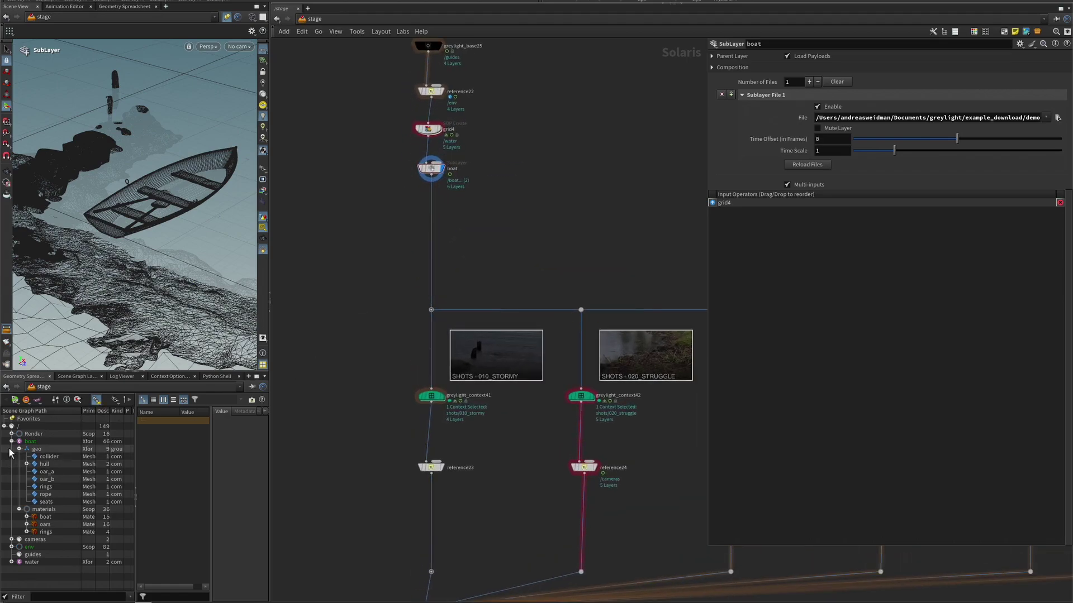
Step: Select the boat primitive and insert a Duplicate node directly below the boat sublayer
double_click(30, 441)
key(Tab)
text(du)
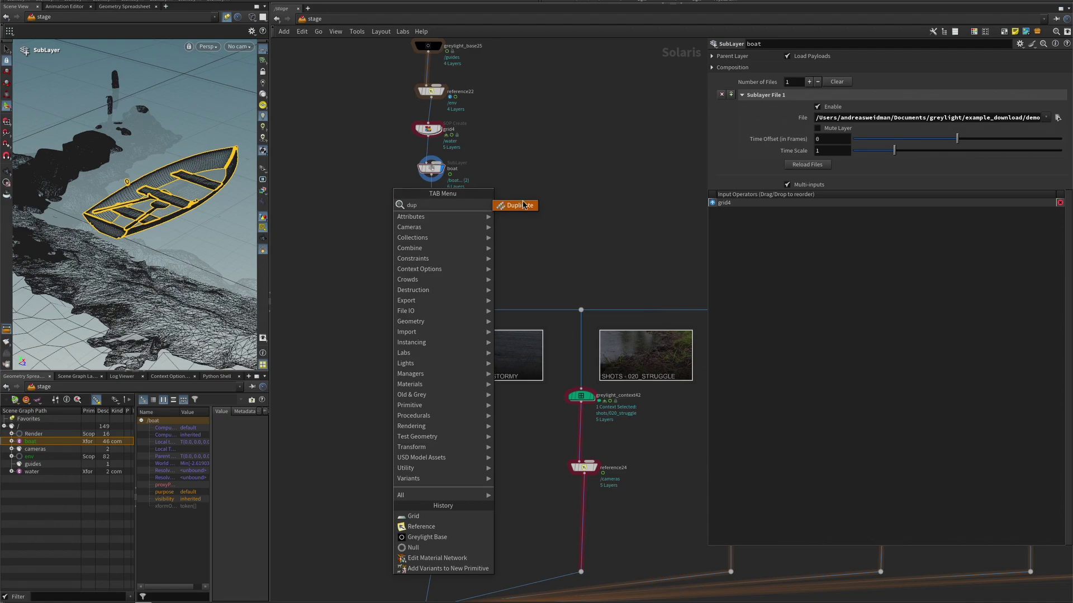
click(524, 205)
click(432, 202)
click(432, 202)
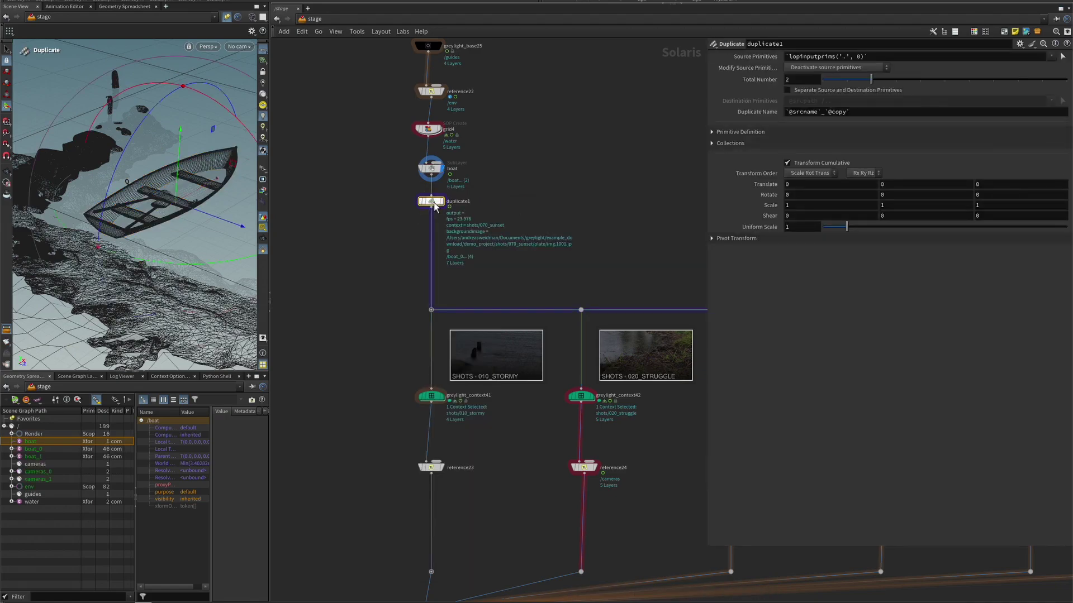
Step: Set the Duplicate node's source primitive to /boat and its source handling to Source primitives are first duplicates
click(1061, 57)
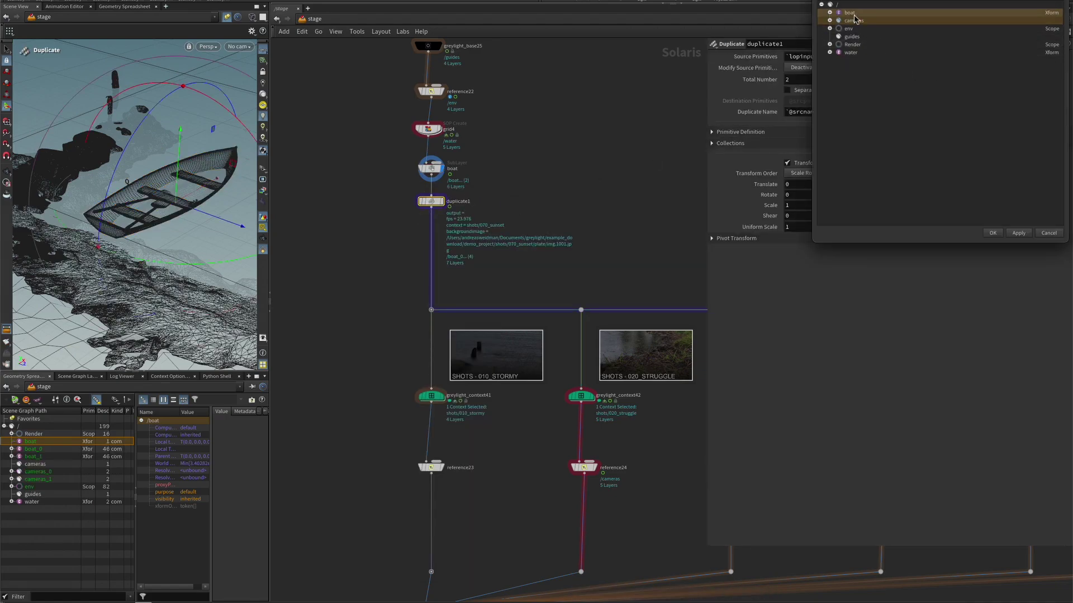
click(993, 233)
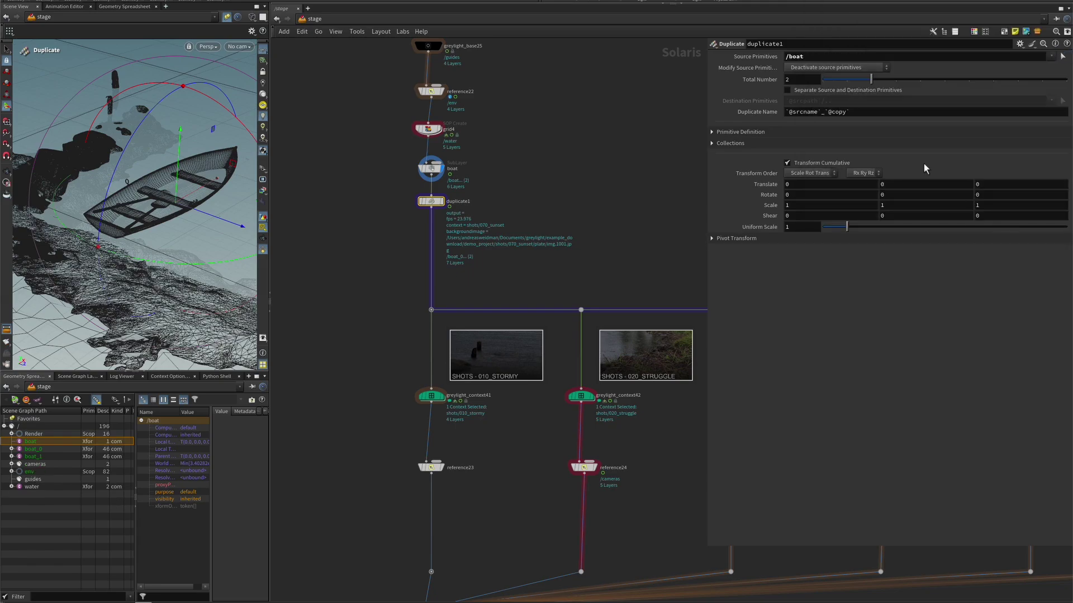
click(831, 68)
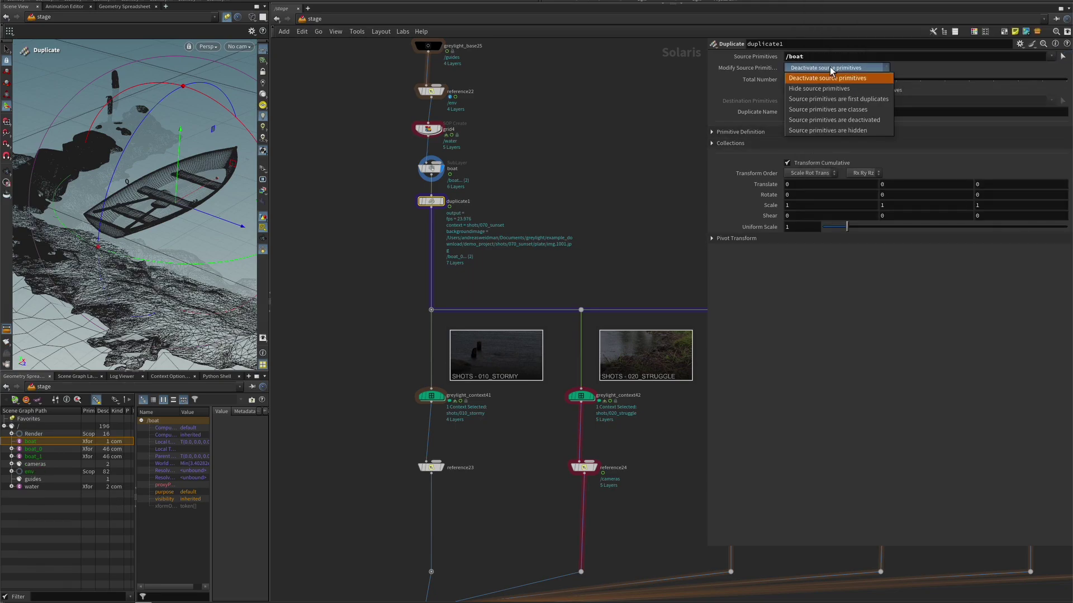
click(850, 99)
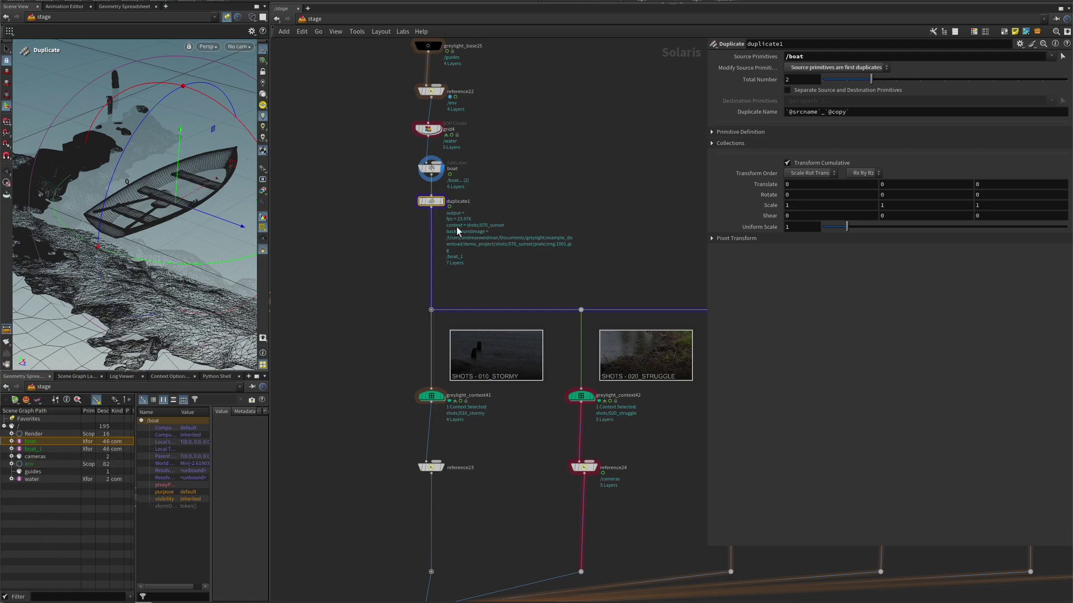
Step: Insert an Edit node between the Duplicate node and the shot branches
text(ed)
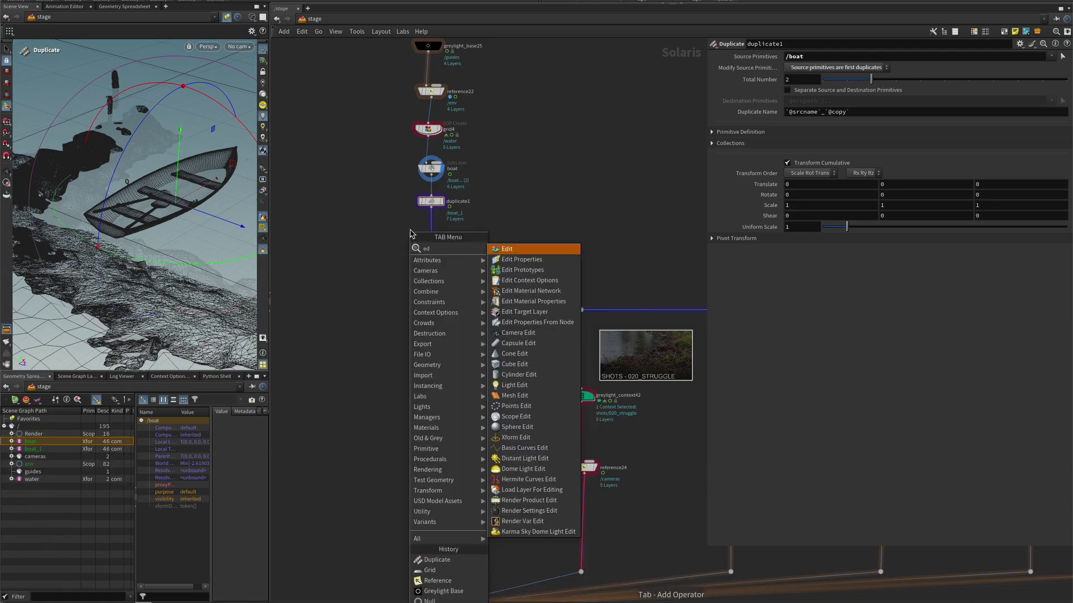
click(525, 248)
click(438, 232)
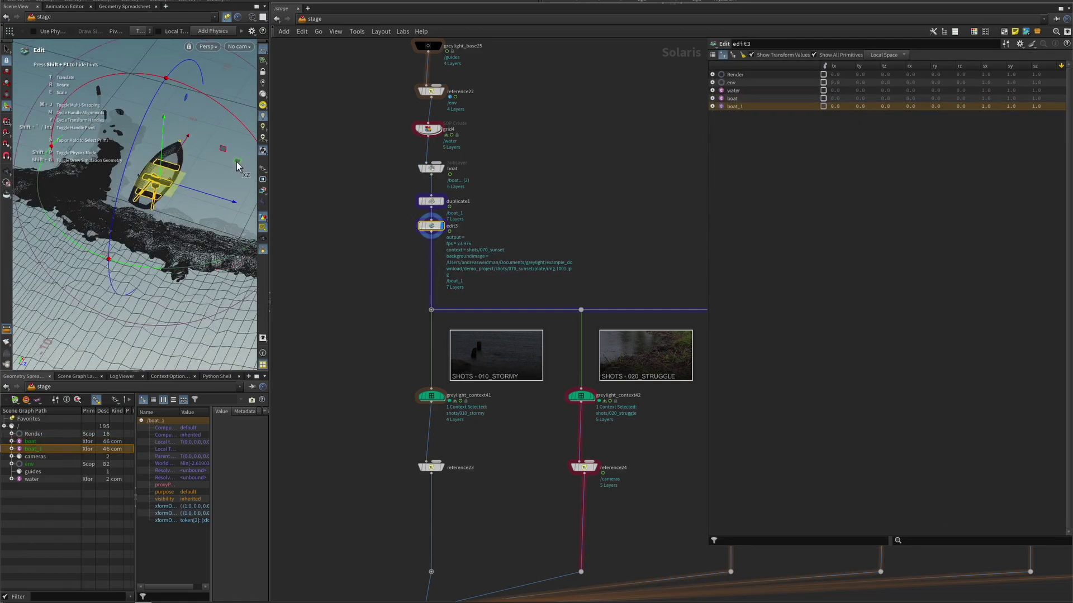
Step: Move boat_1 to about 0.68 in X and -7.16 in Z, and rotate it about -11.5 degrees around Y
drag(237, 163, 153, 39)
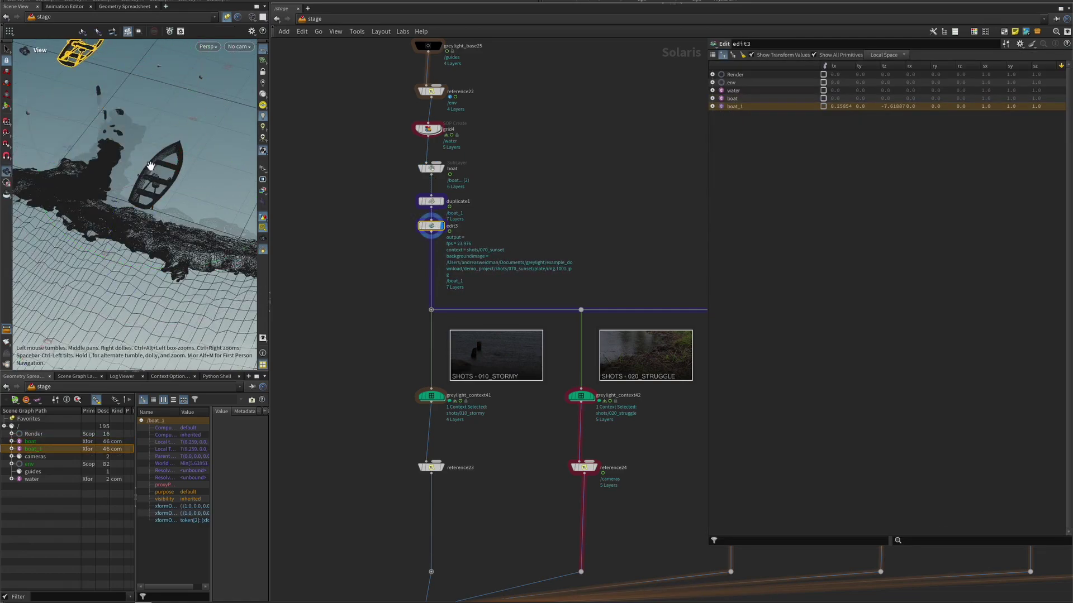
mouse_move(147, 162)
alt+mouse_down()
mouse_move(139, 143)
mouse_move(161, 173)
mouse_move(169, 154)
mouse_move(142, 146)
alt+mouse_up()
drag(188, 76, 199, 75)
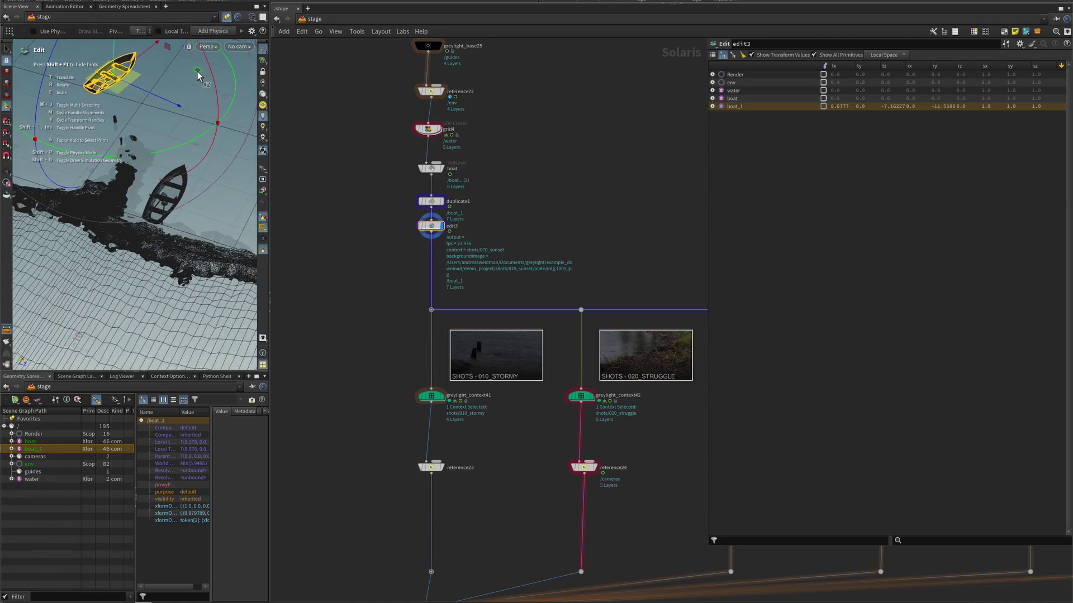
Step: Check the boat placement through the 010_STORMY shot's render camera
click(443, 465)
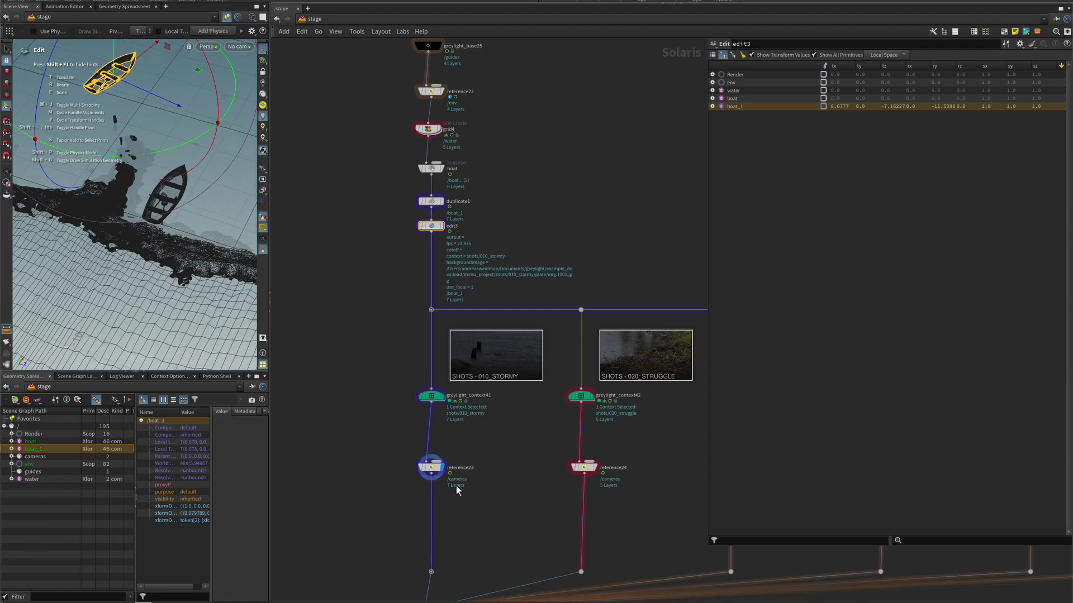
click(249, 45)
click(258, 69)
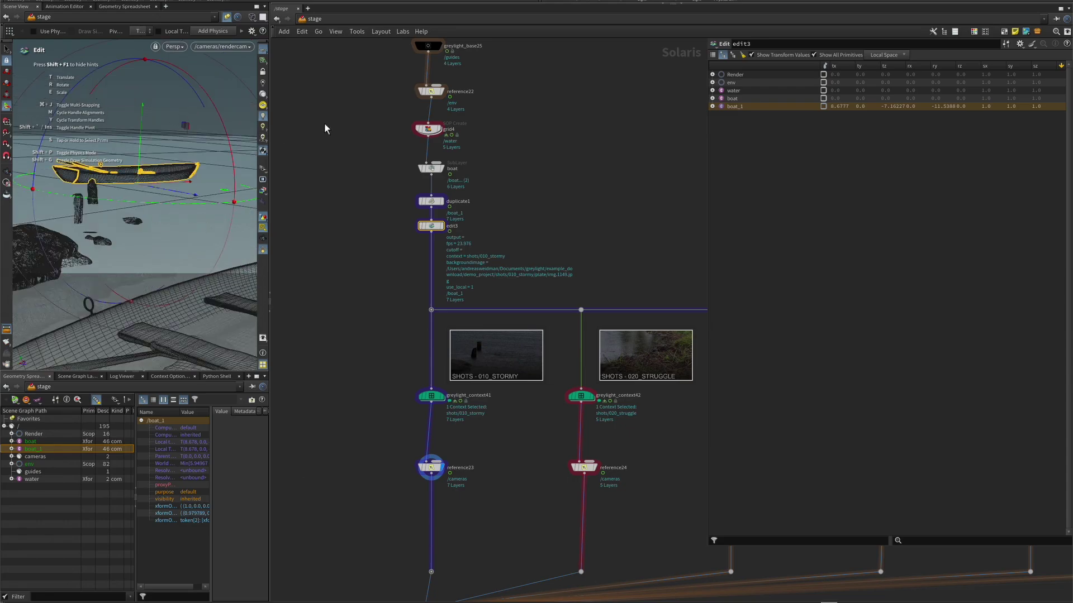
Step: Rotate the original boat about -167 degrees around Y in the Edit node from a free viewpoint
alt+drag(103, 190, 145, 196)
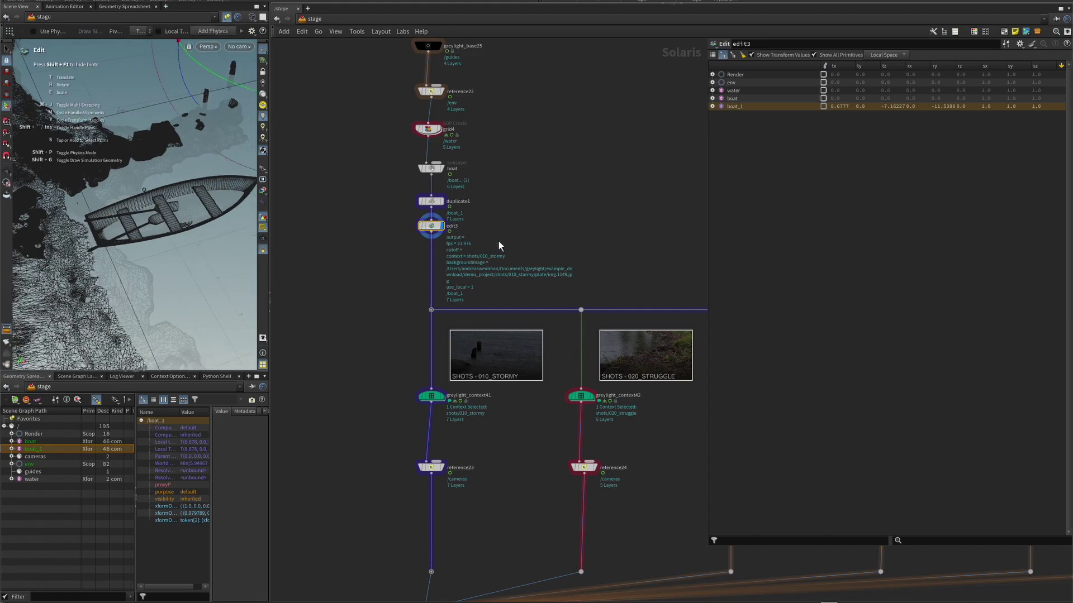
click(732, 98)
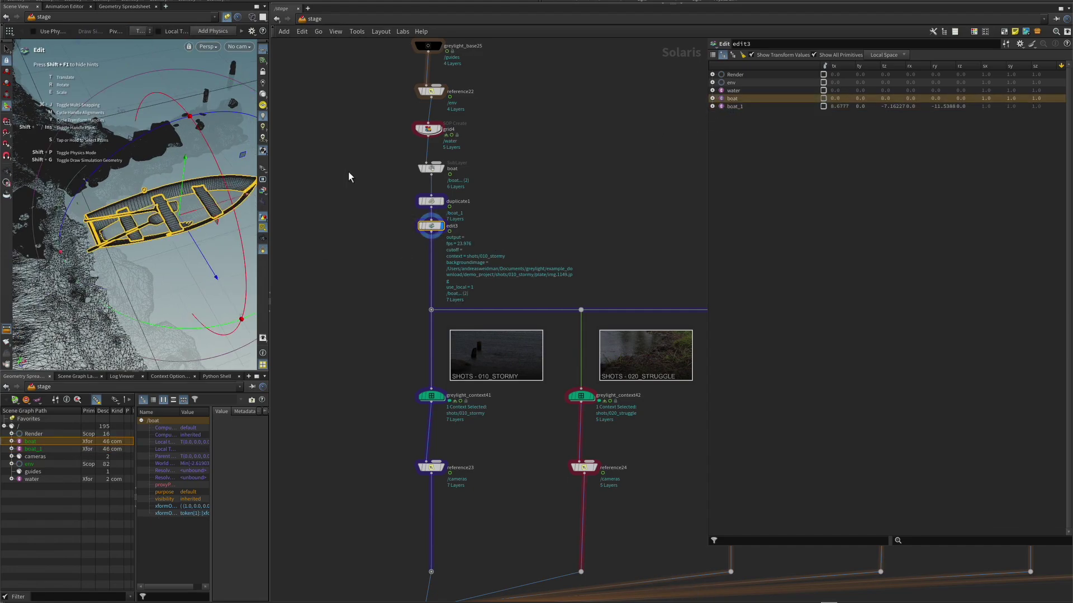
drag(70, 190, 246, 229)
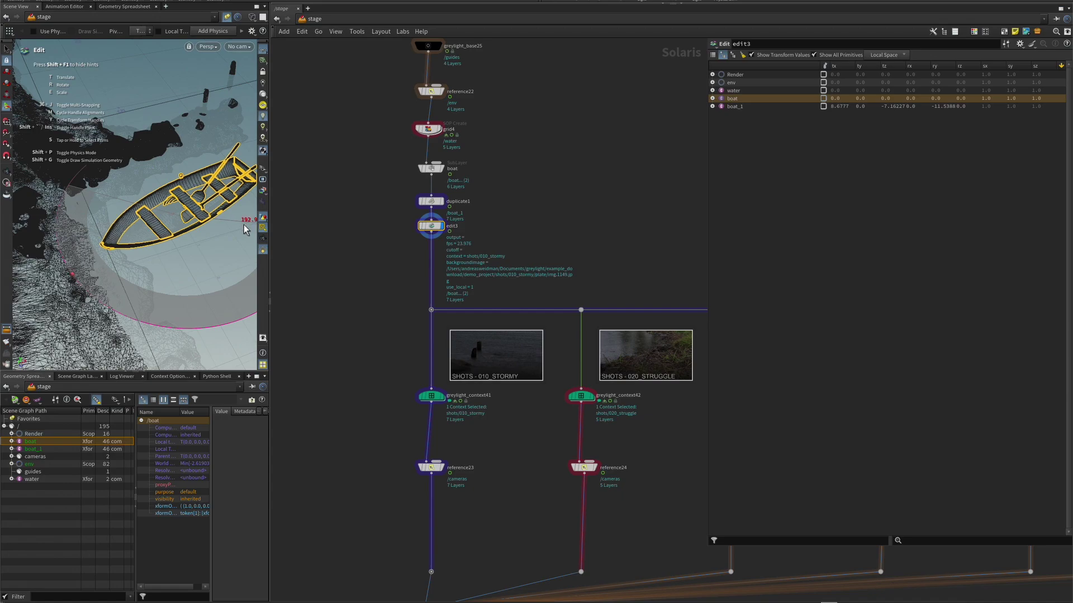
alt+right_drag(247, 229, 146, 222)
alt+middle_drag(146, 222, 123, 252)
drag(123, 252, 163, 241)
Step: Check the boat placement in the 020_STRUGGLE and 030_GROUND shots by displaying each shot's camera reference node
click(593, 467)
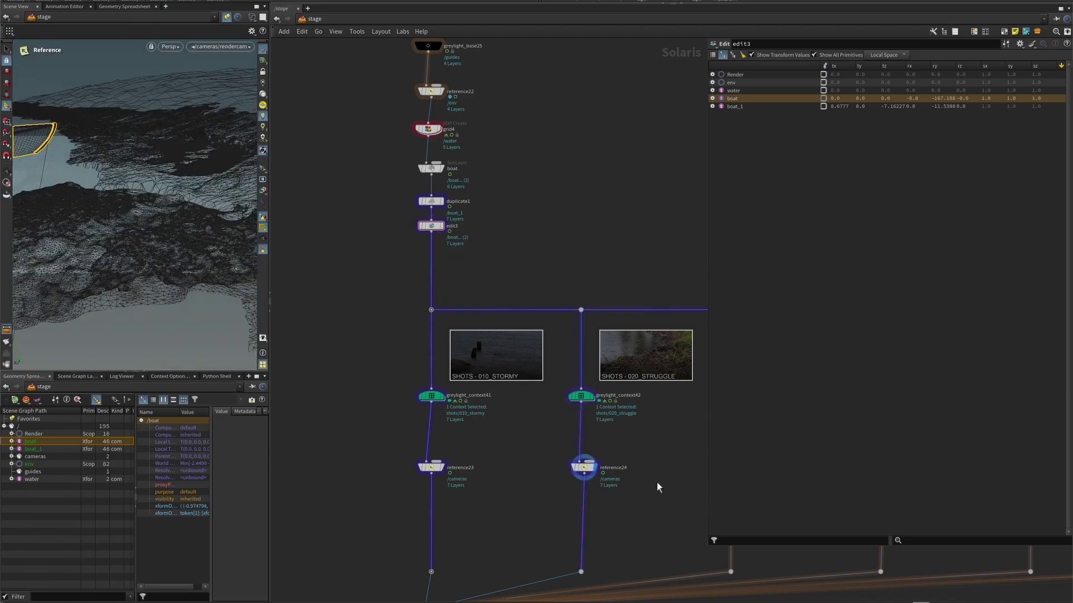
middle_drag(658, 481, 488, 421)
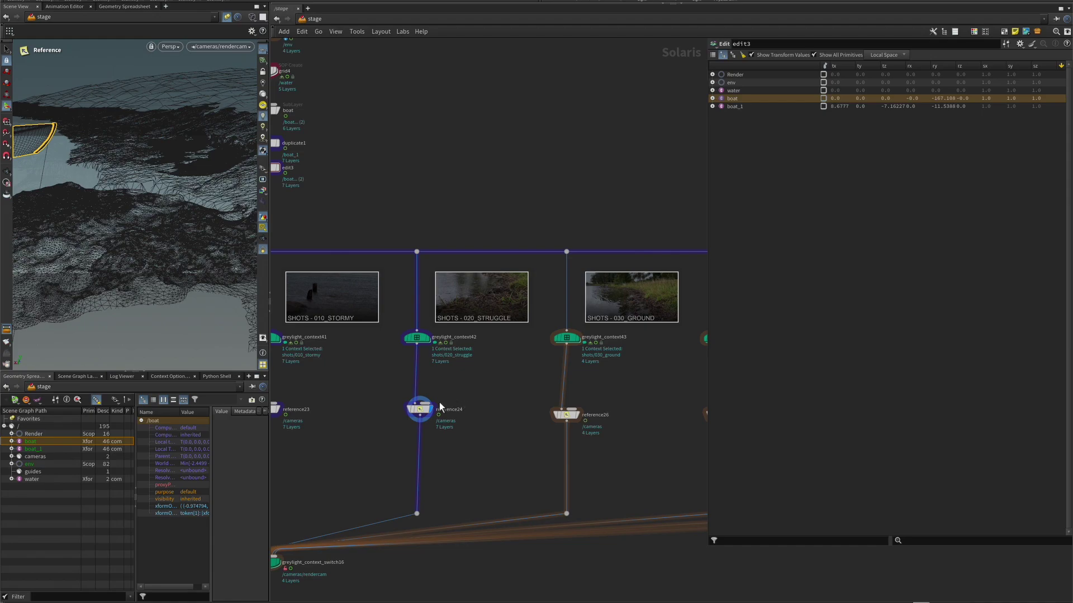
click(570, 417)
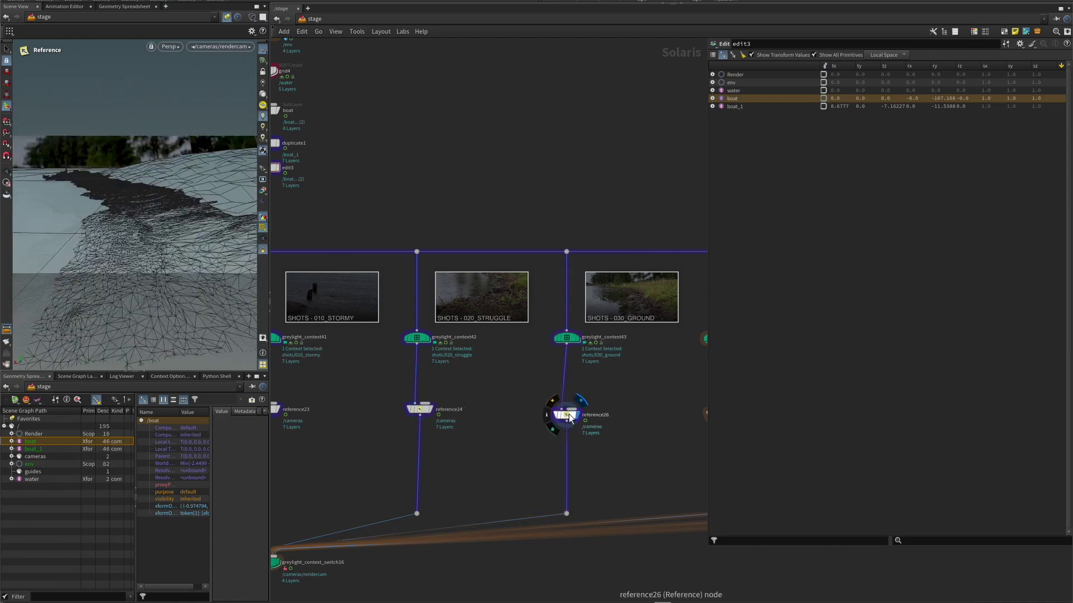
Step: Insert an Edit node below the camera reference in the 030_GROUND branch and display it
click(567, 416)
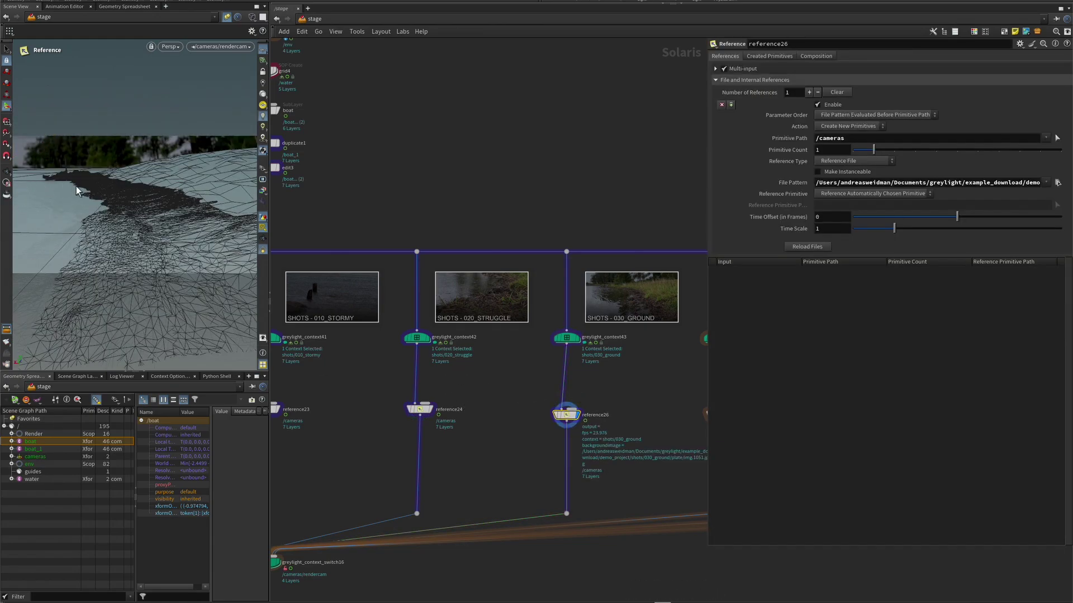
key(Tab)
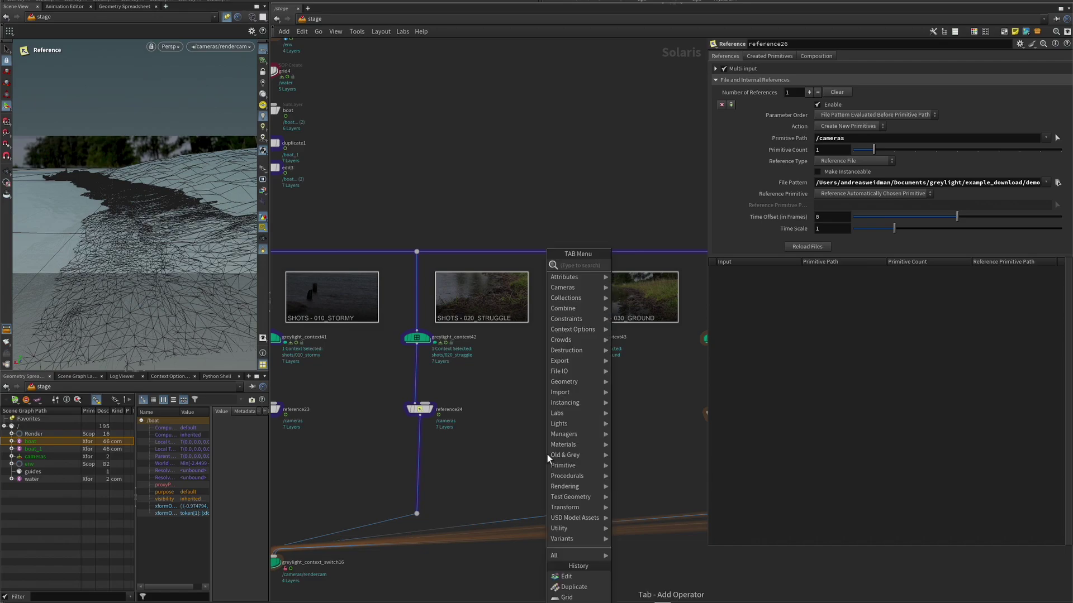
mouse_move(598, 449)
click(642, 277)
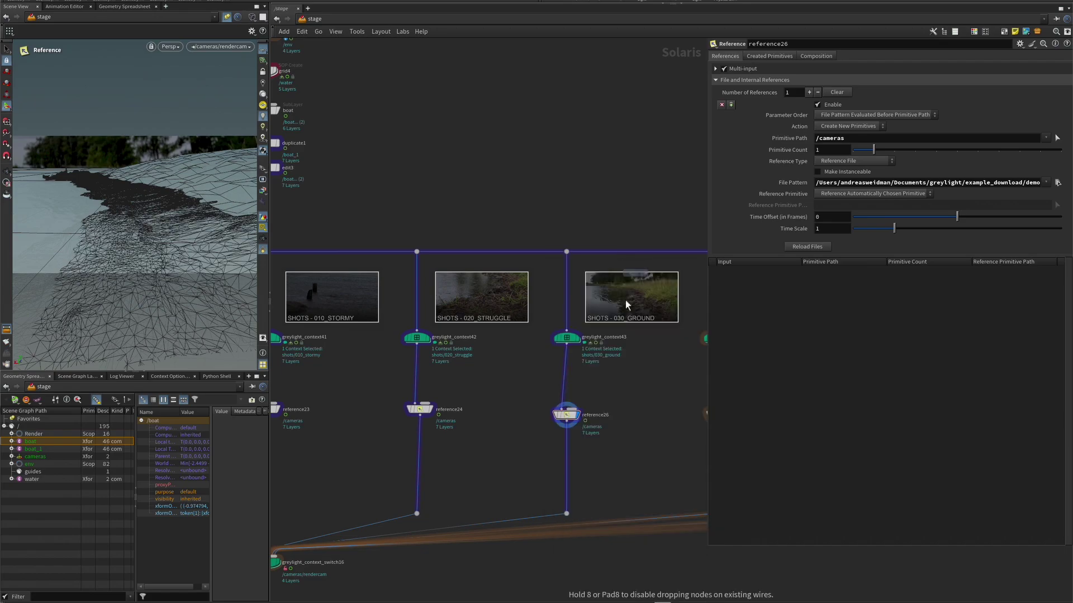
click(570, 457)
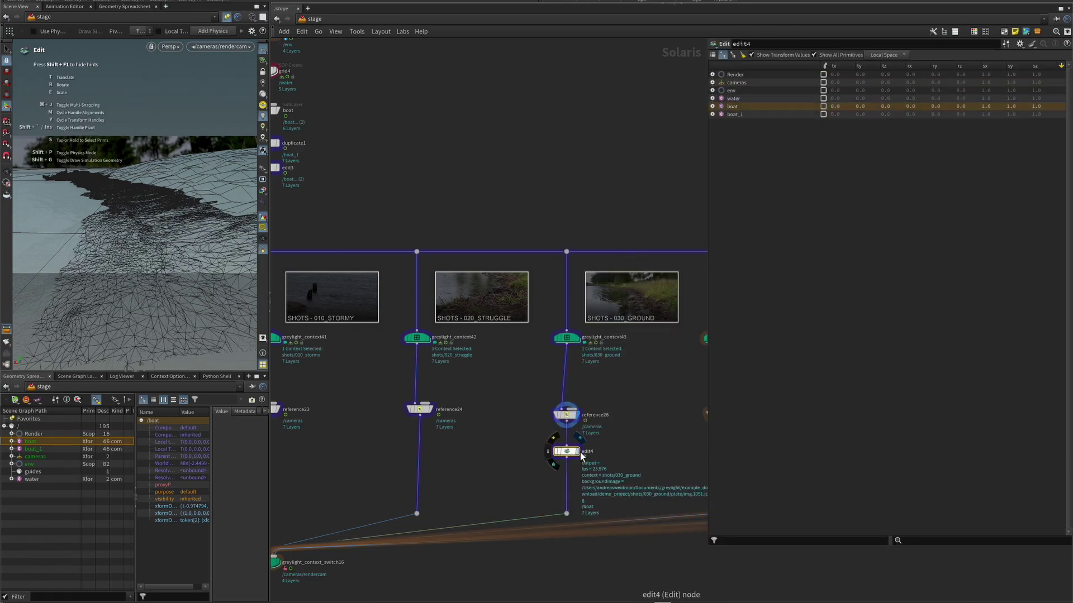
click(576, 452)
Step: Move the boat to about 1.38 in X and -5.49 in Z for 030_GROUND, and look through the render camera
alt+drag(177, 194, 101, 219)
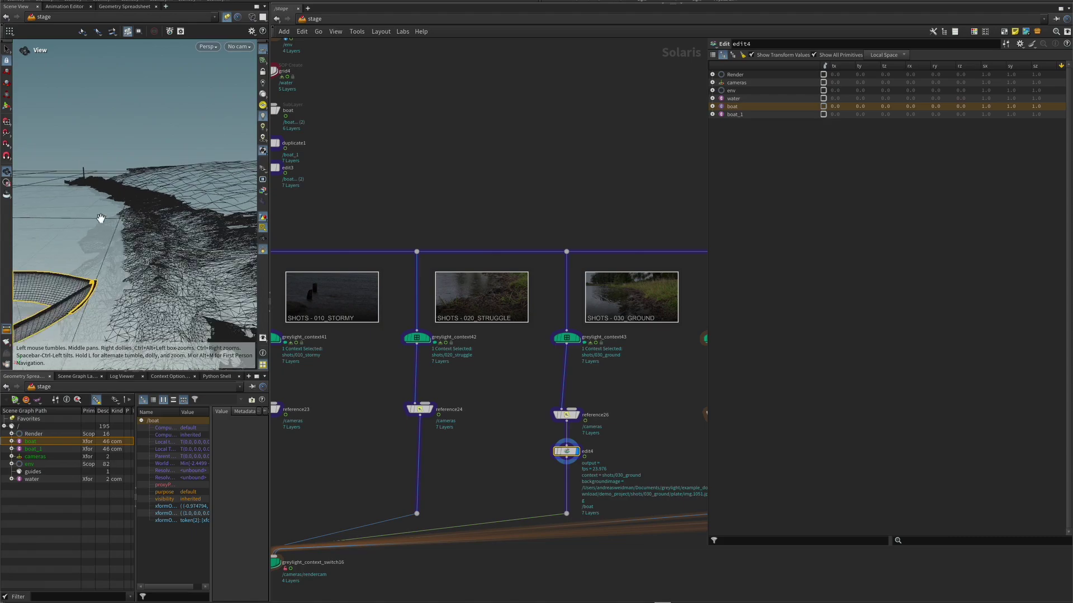
alt+right_drag(119, 224, 21, 254)
alt+drag(89, 238, 73, 282)
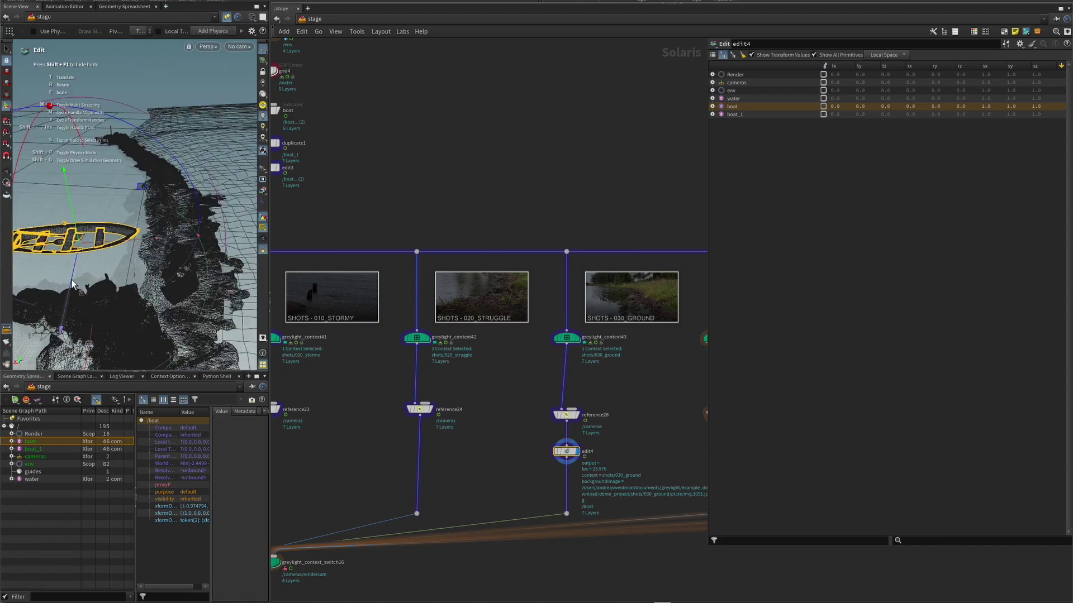
drag(77, 241, 95, 202)
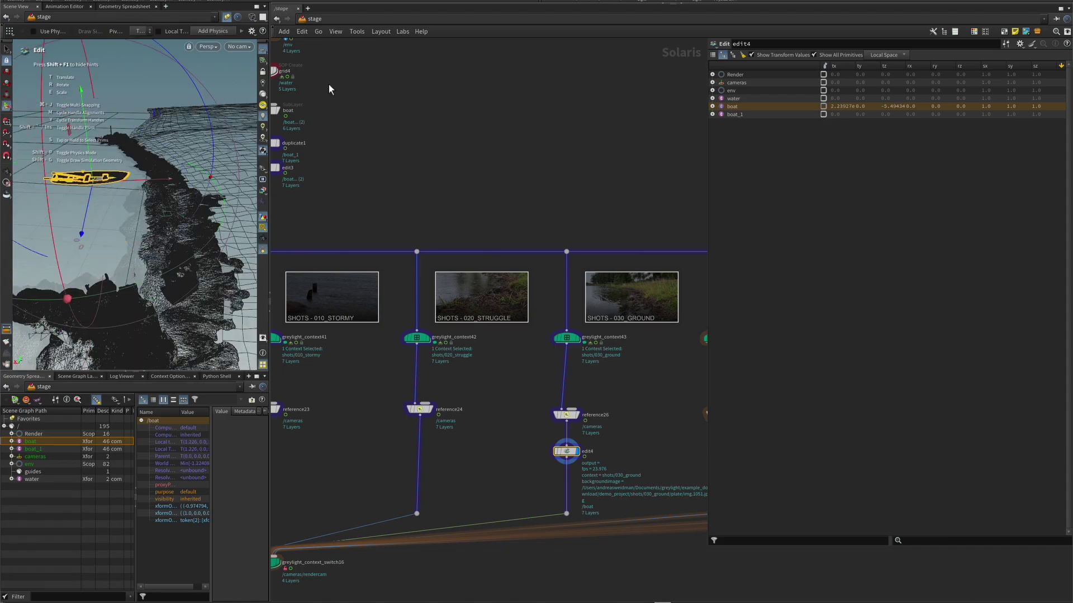
drag(169, 178, 190, 179)
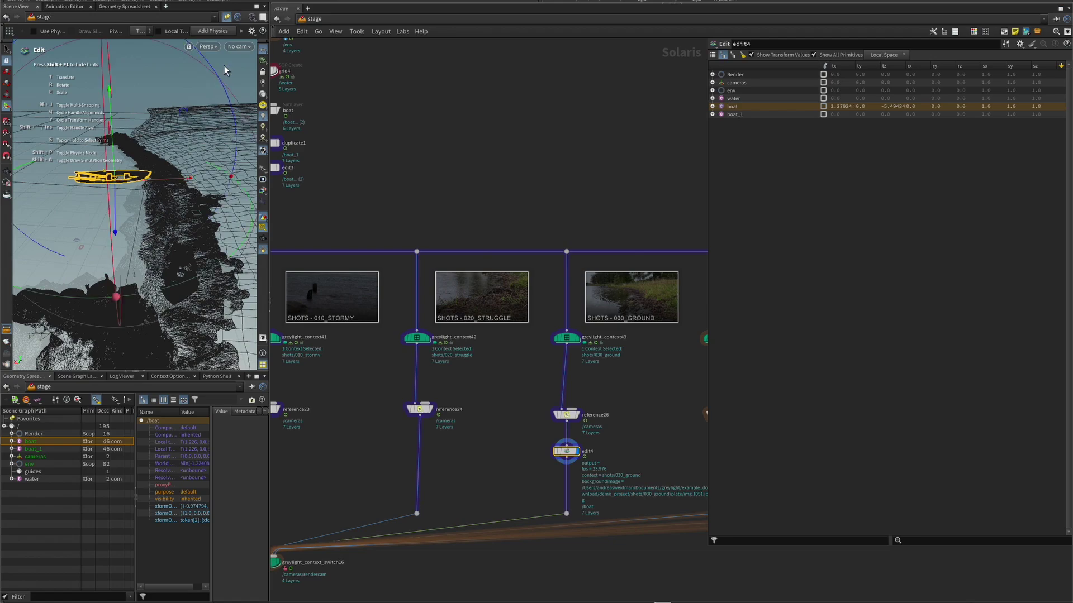
click(239, 48)
click(250, 60)
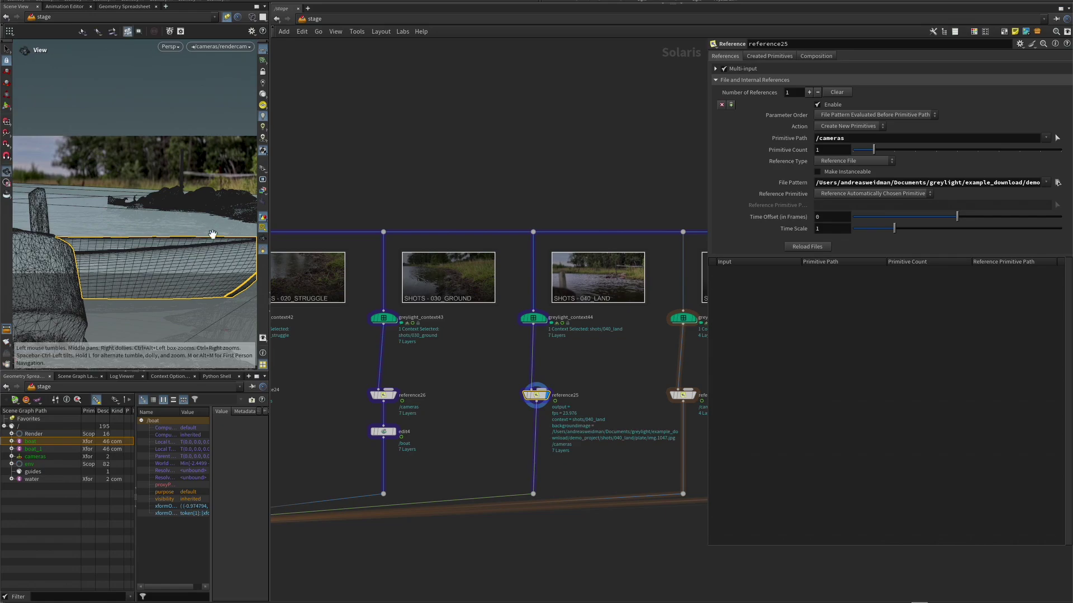
Step: Insert an Edit node below the camera reference in the 040_LAND branch and display it
key(Tab)
text(ed)
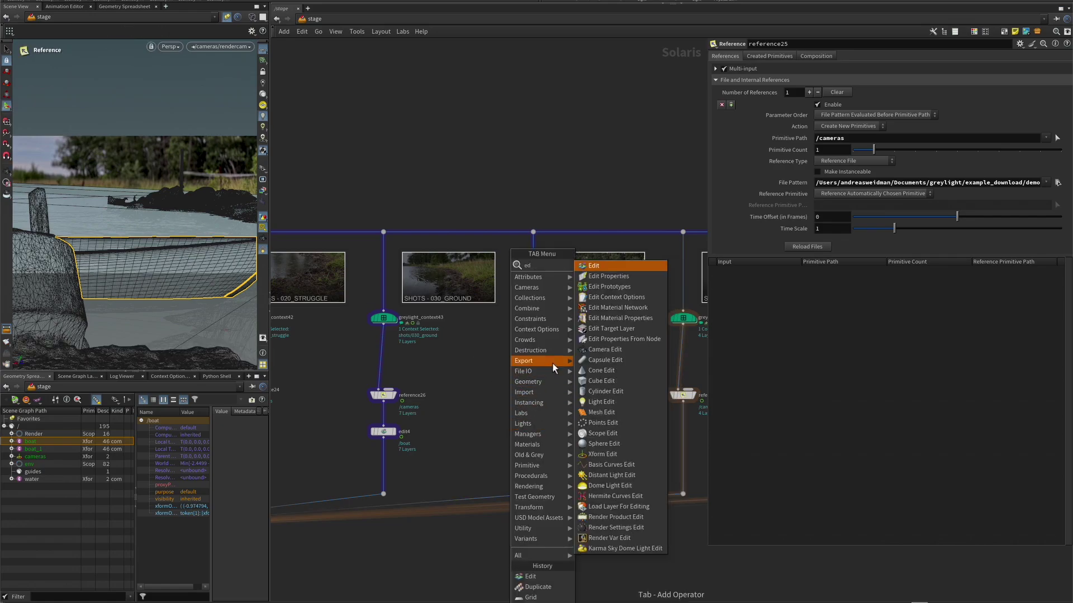
click(594, 266)
click(538, 440)
click(545, 439)
Step: Shift the boat about 0.53 in Z in the 040_LAND Edit node from a free viewpoint
alt+drag(95, 229, 27, 257)
alt+middle_drag(27, 256, 179, 218)
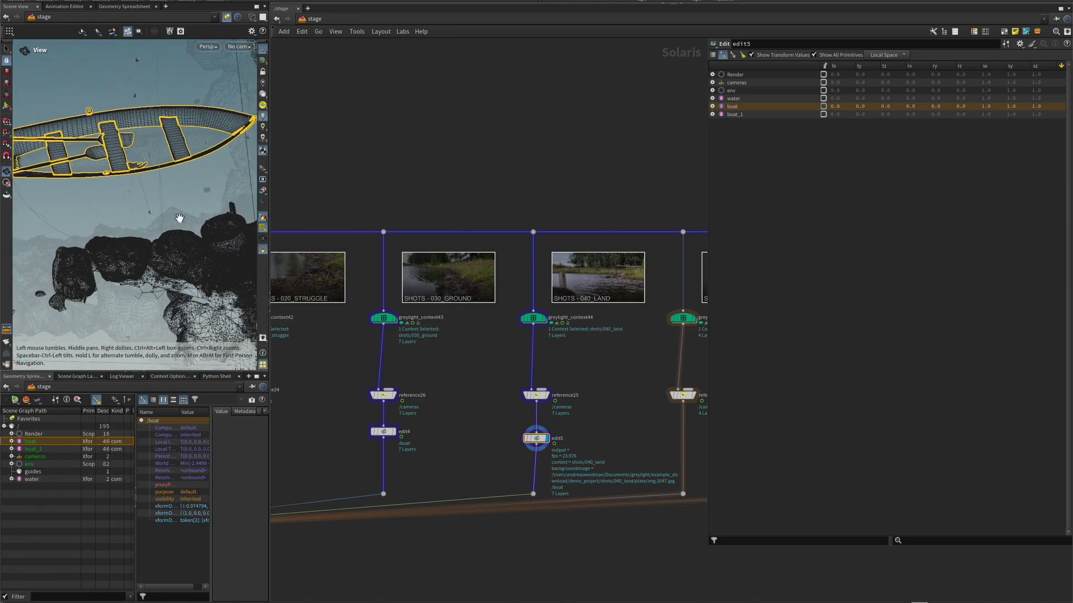
drag(215, 192, 217, 211)
Step: Open a preview window of the 040_LAND Edit node and look through the Render Settings Camera
right_click(540, 438)
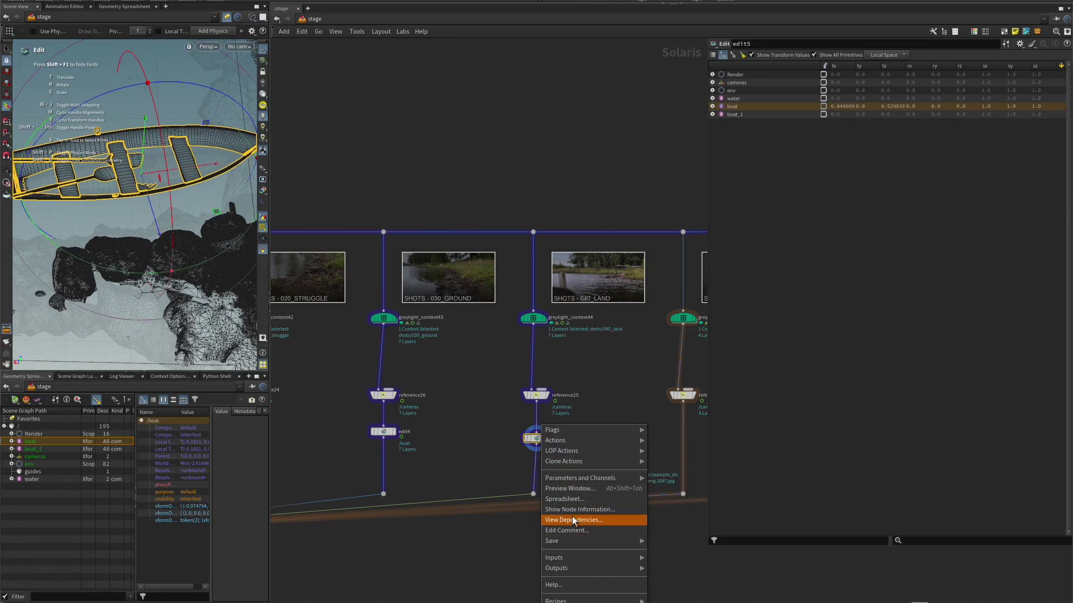
click(573, 489)
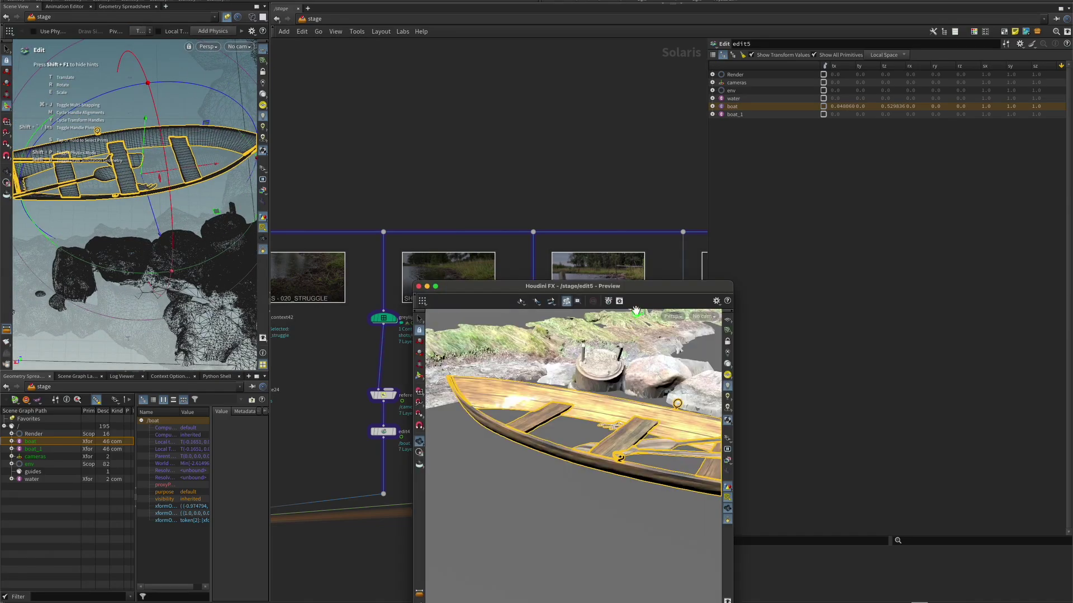
click(703, 317)
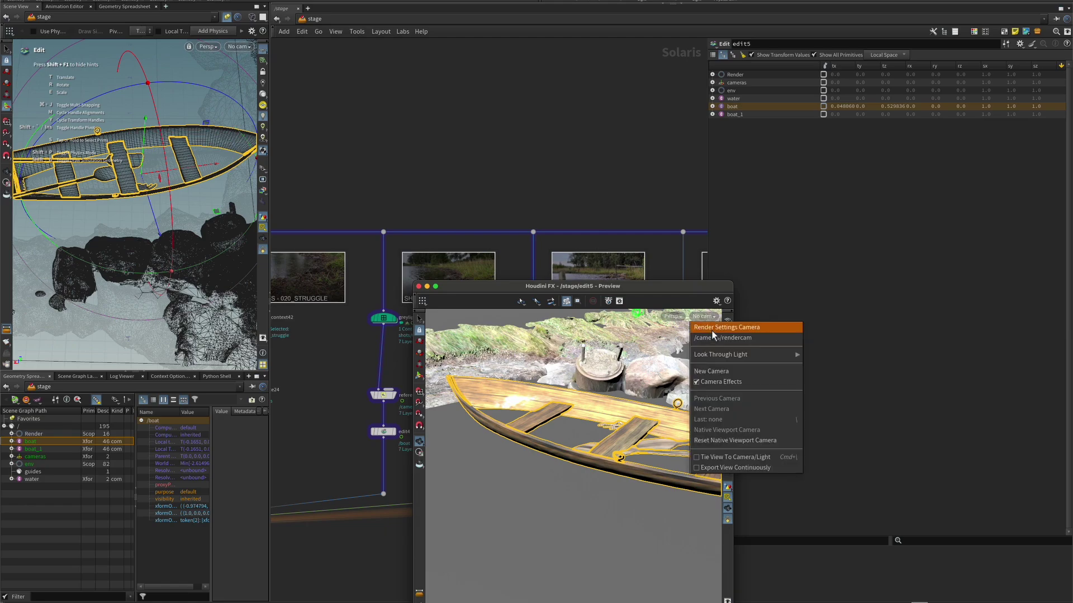
click(726, 330)
Step: Refine the 040_LAND boat position to about 0.30 in X and 0.51 in Z, and close the preview window
mouse_move(152, 208)
mouse_down()
mouse_move(159, 239)
mouse_move(158, 204)
mouse_up()
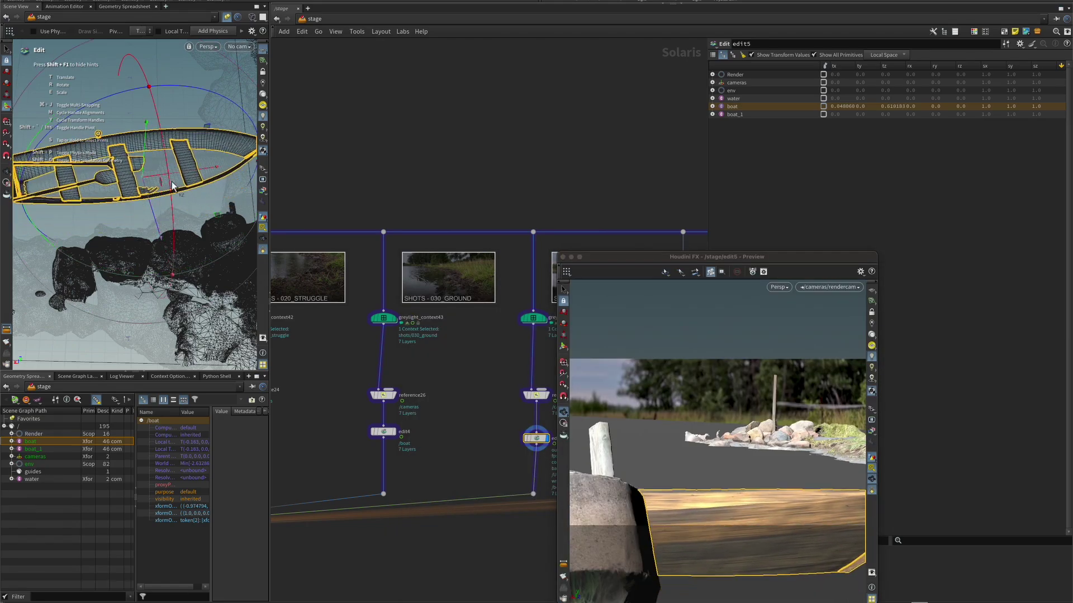
drag(198, 171, 212, 169)
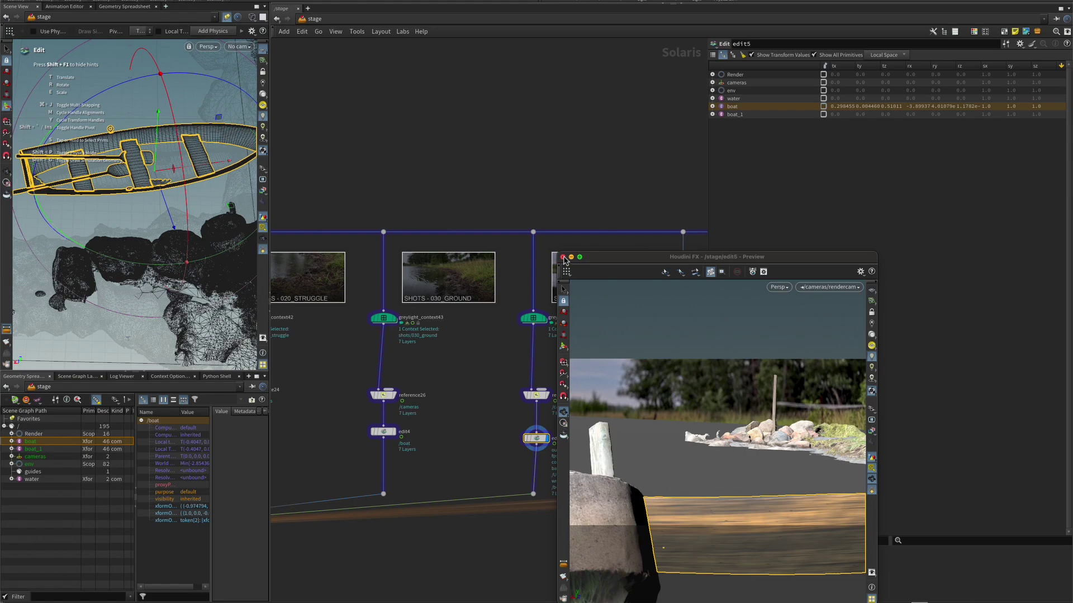
click(563, 258)
Step: View the 050_WIDE shot through its render camera, and display the sunset shot's camera reference
scroll(611, 156, down, 5)
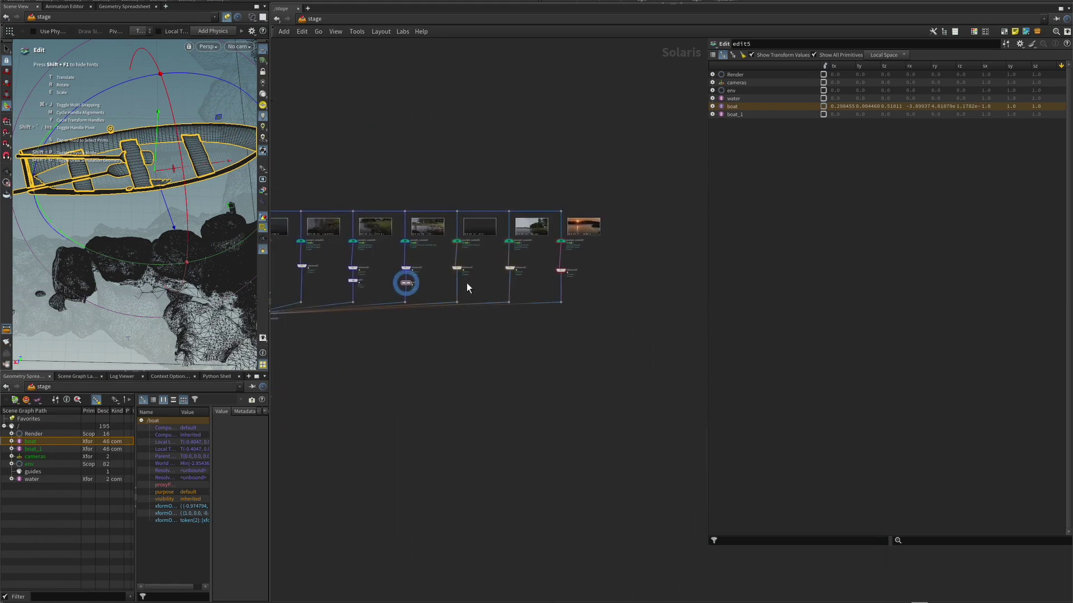
click(467, 258)
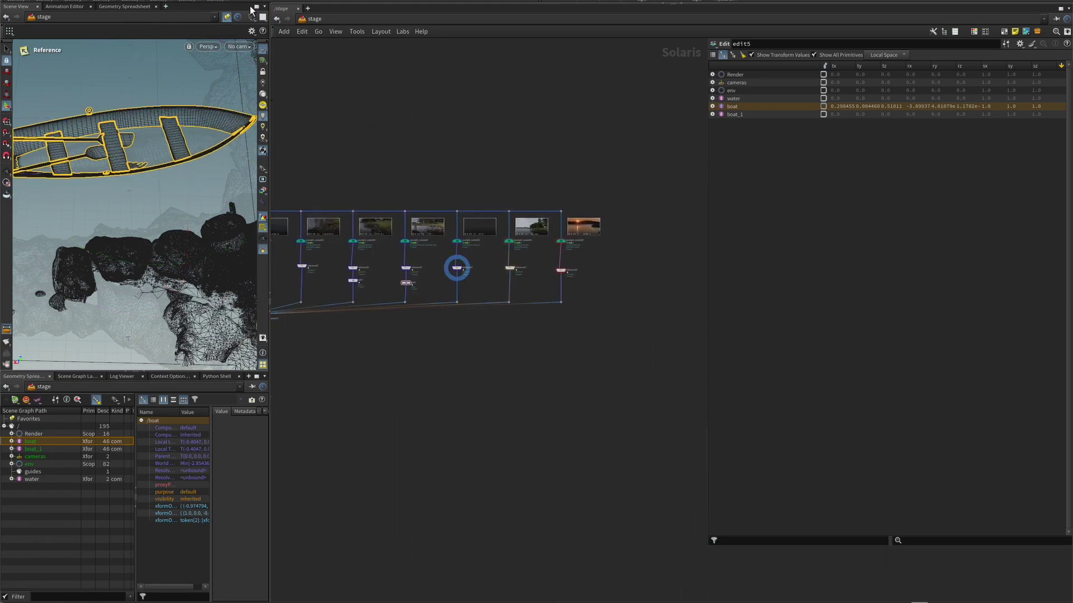
click(239, 47)
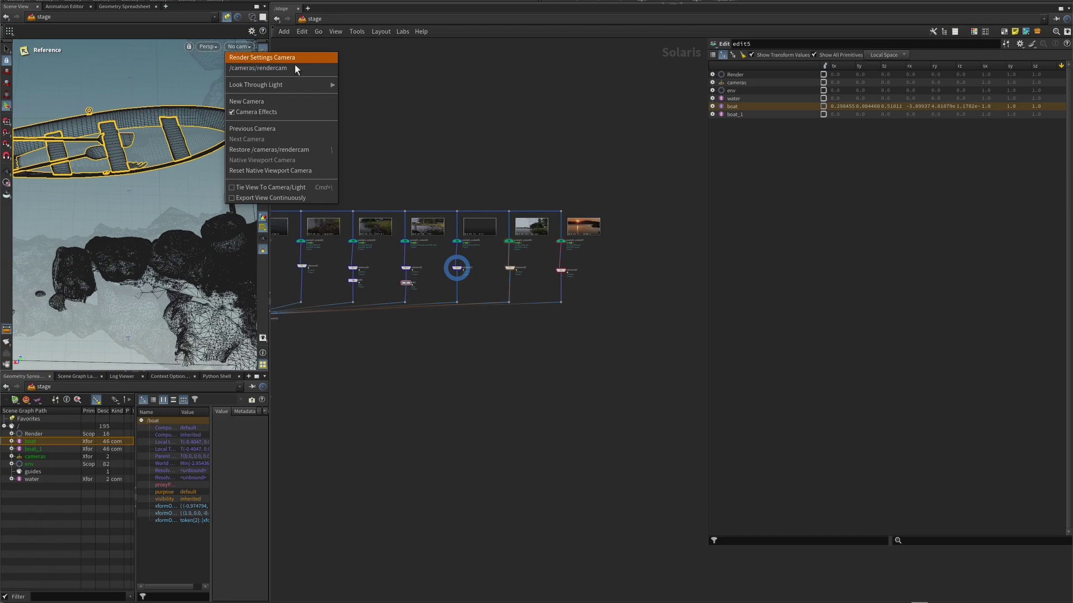
click(256, 68)
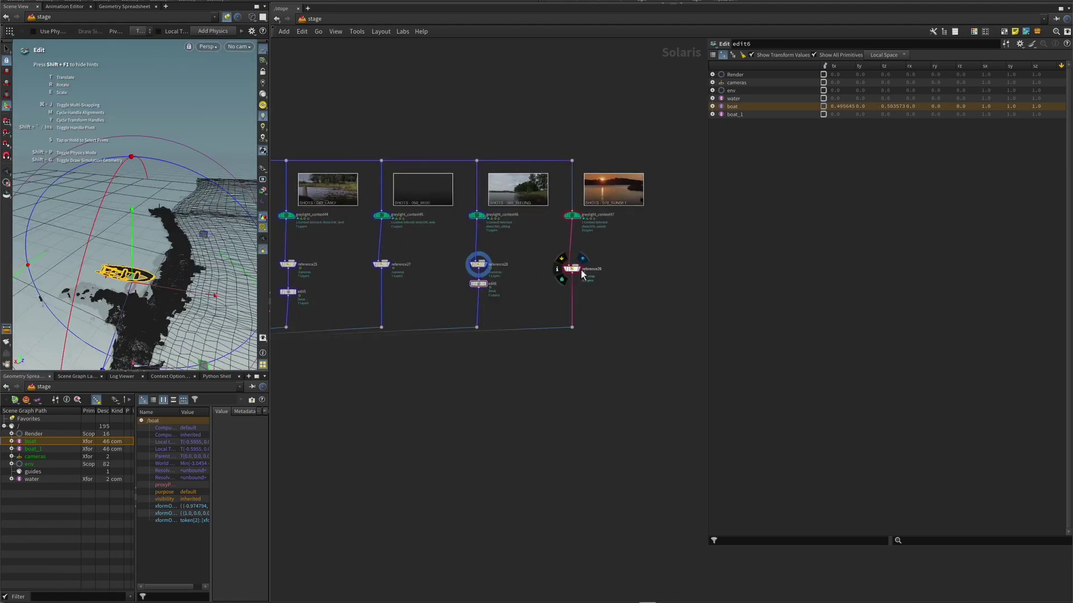
click(581, 272)
Step: Set the output type of the Greylight Output node RENDER_default5 to USD Export
middle_drag(378, 99, 724, 179)
scroll(317, 340, up, 3)
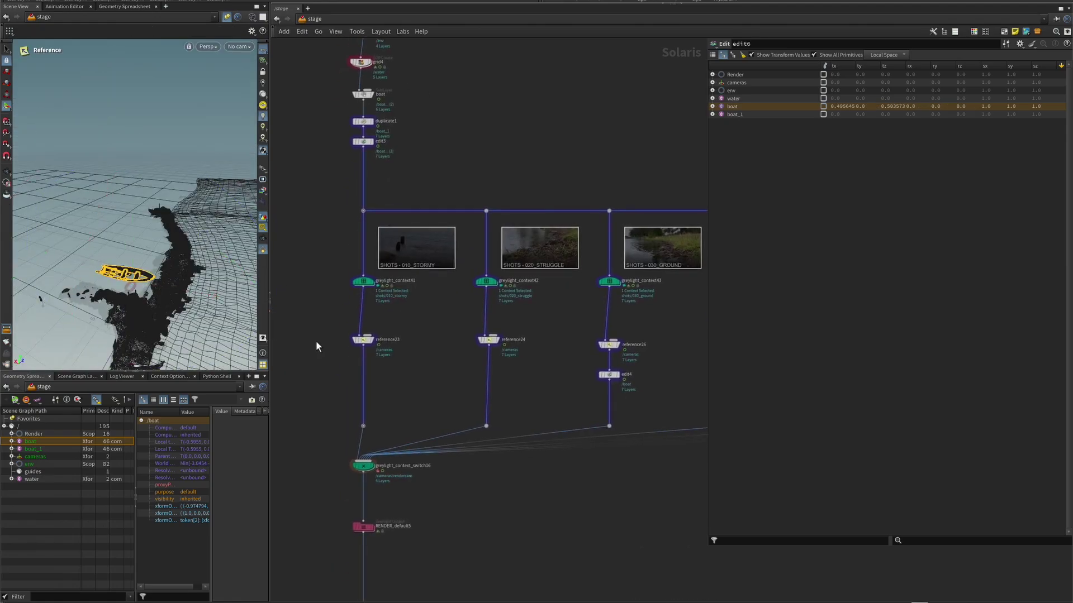
scroll(316, 340, down, 2)
middle_drag(409, 477, 430, 435)
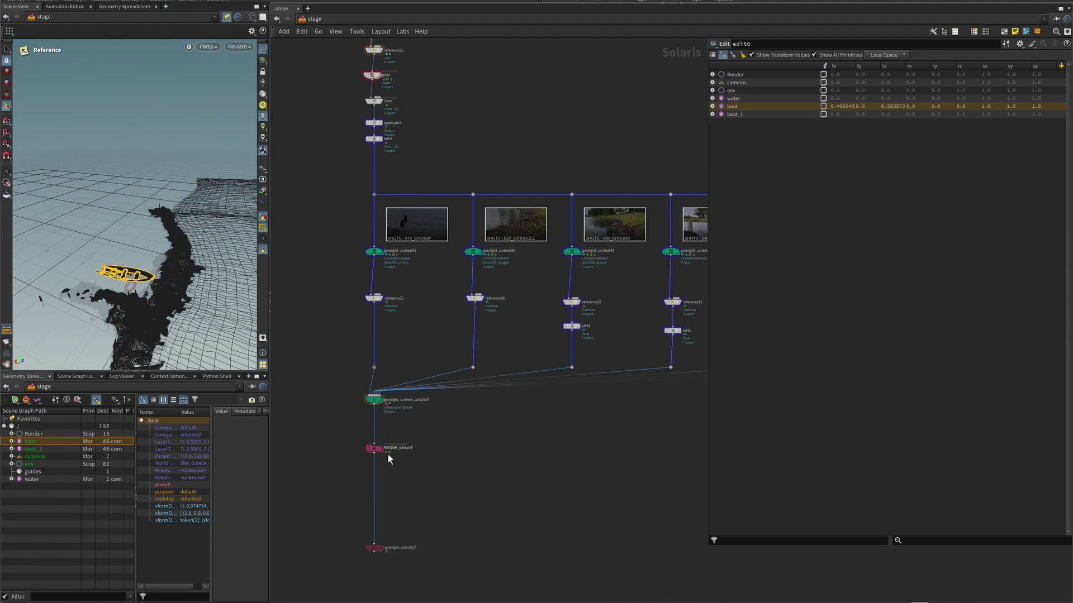
mouse_move(377, 451)
click(374, 449)
click(803, 132)
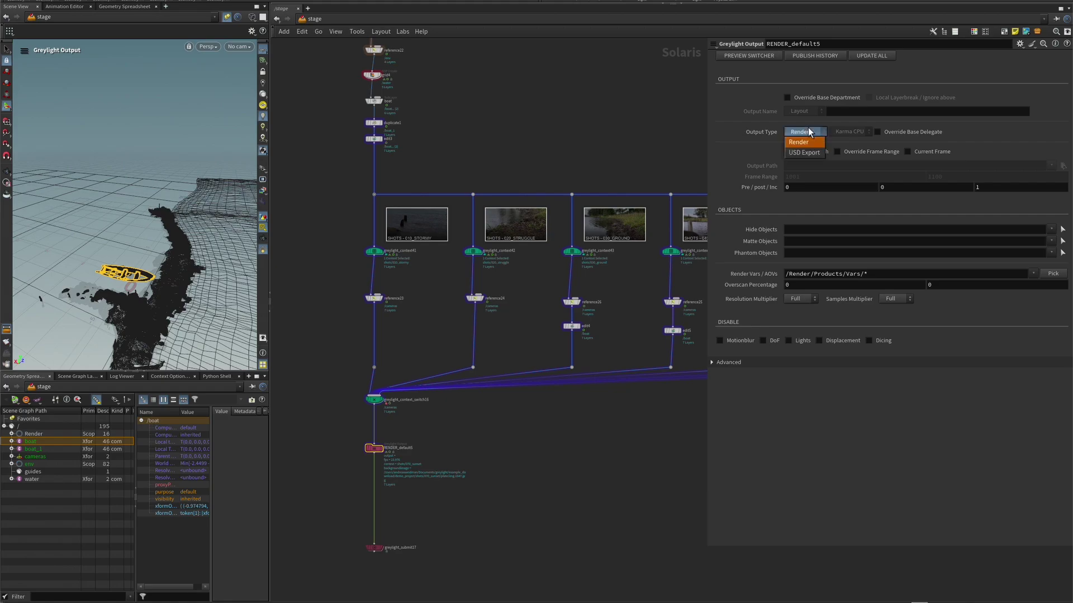
click(805, 152)
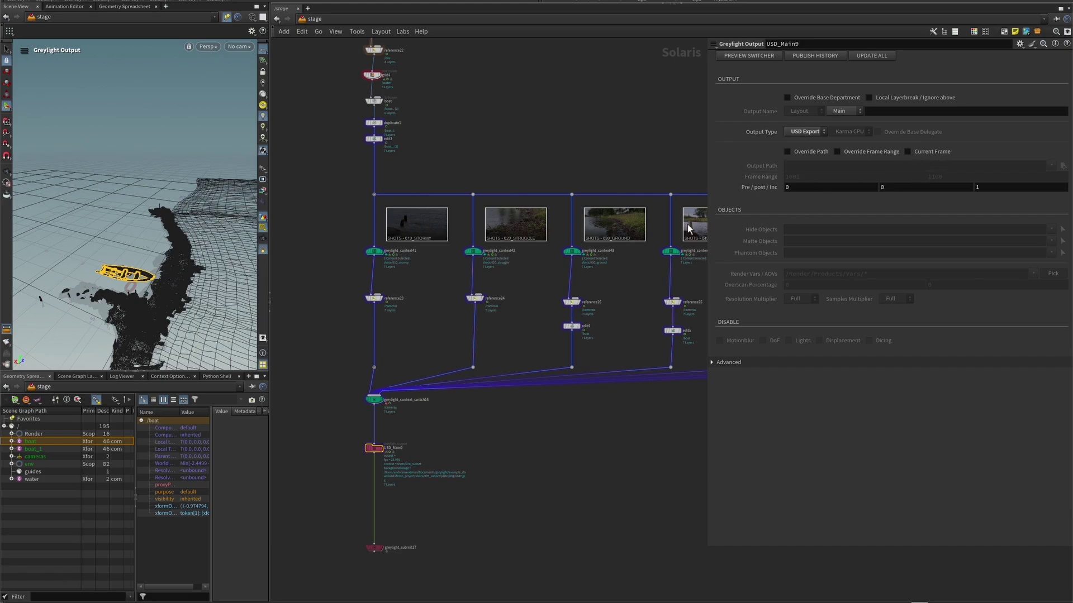
Step: Review the default settings of the Greylight Base node at the start of the LAYOUT network
scroll(525, 451, down, 3)
middle_drag(525, 452, 440, 412)
scroll(394, 217, up, 3)
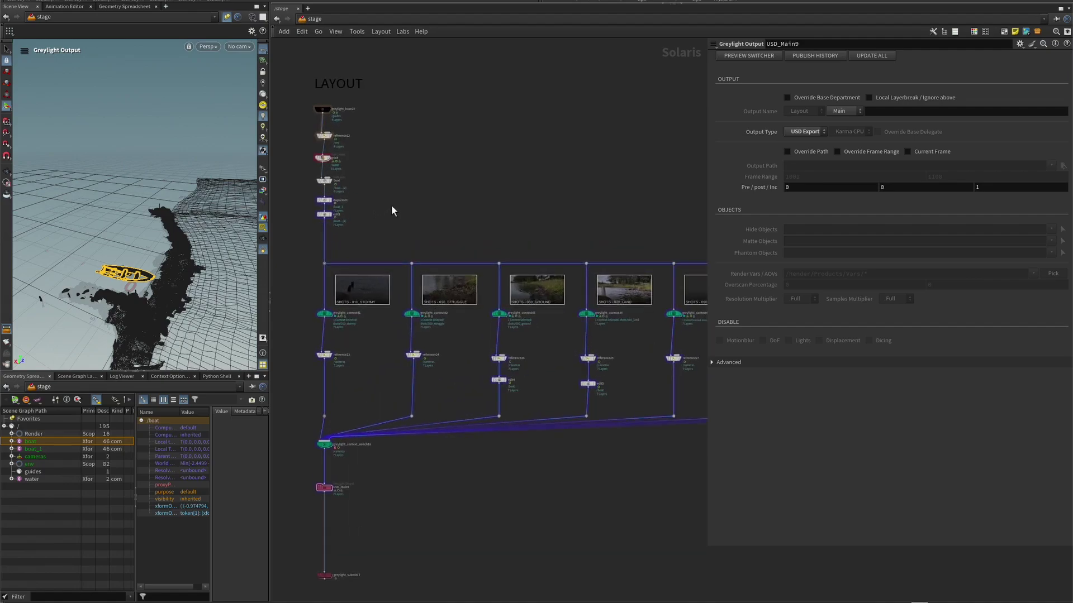
click(323, 109)
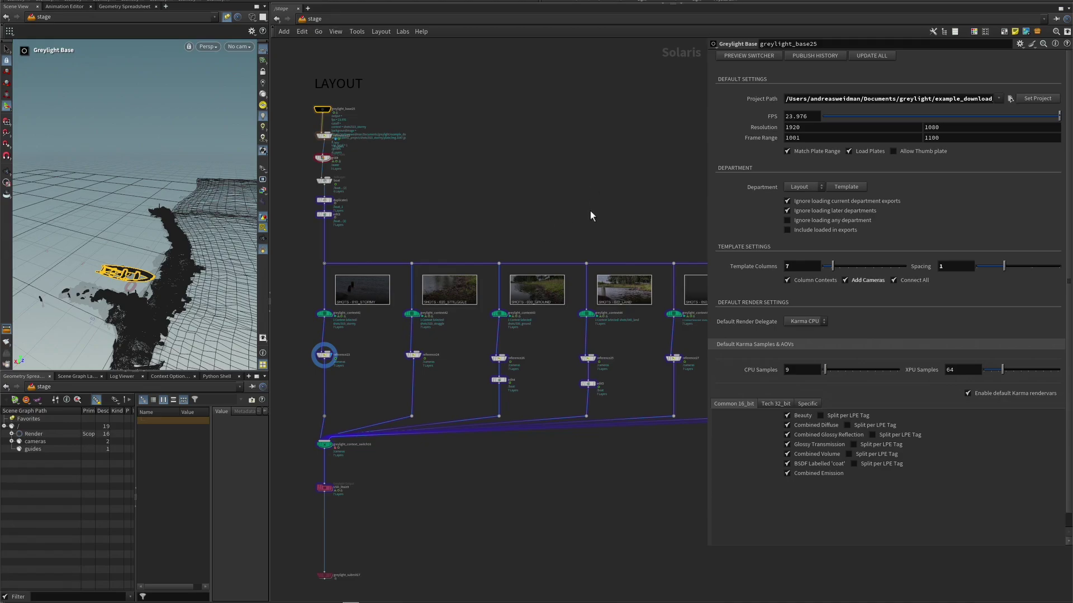
middle_drag(581, 232, 545, 222)
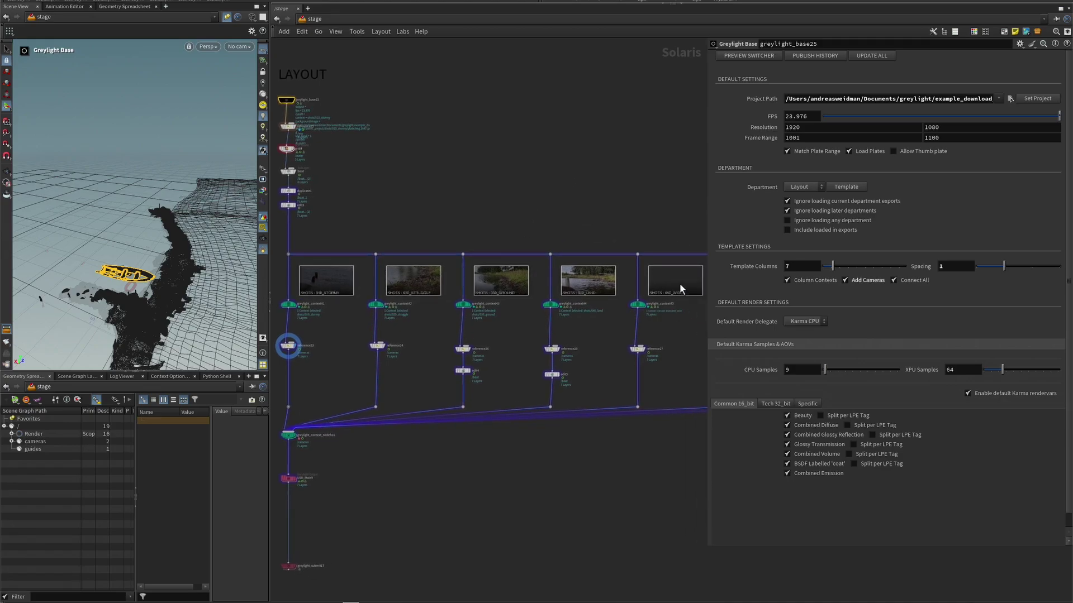
Step: Override the frame range of the 050_WIDE Greylight Context node to end at frame 1050
click(645, 304)
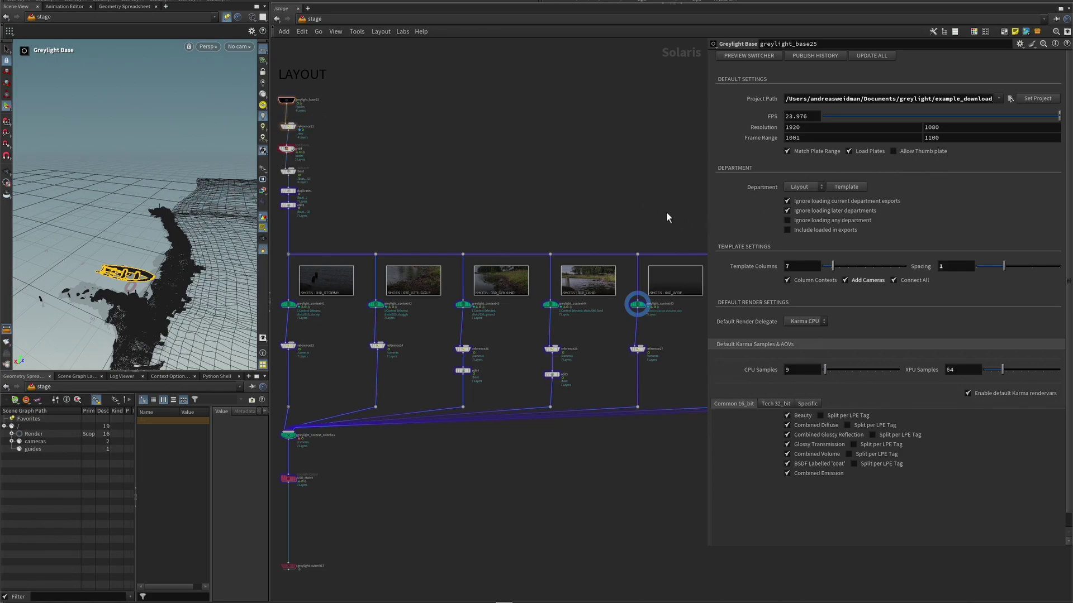
middle_drag(691, 336, 585, 293)
scroll(585, 293, up, 5)
click(460, 215)
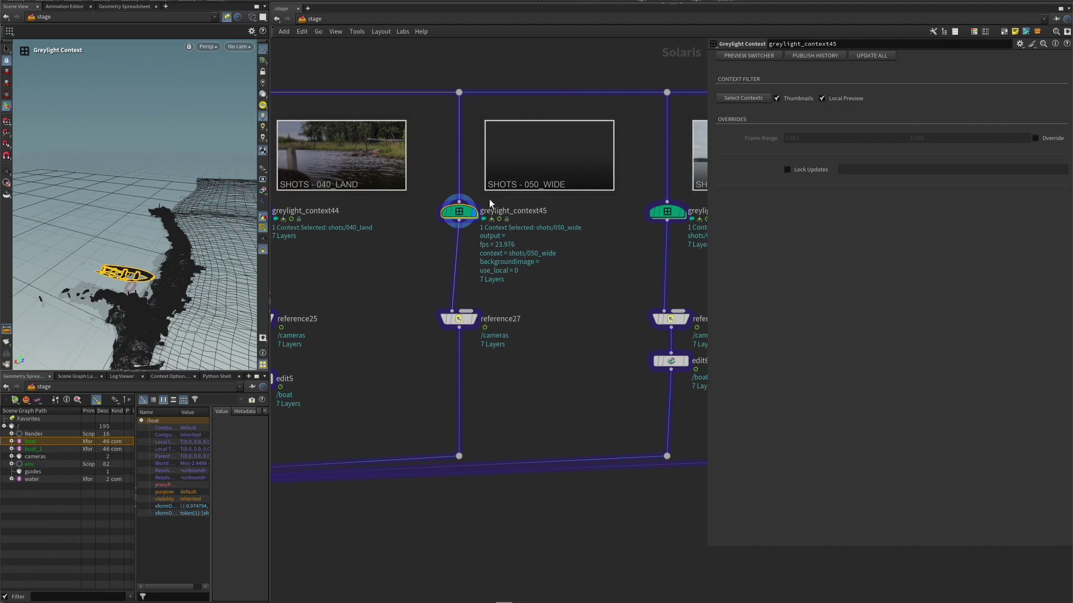
click(1035, 139)
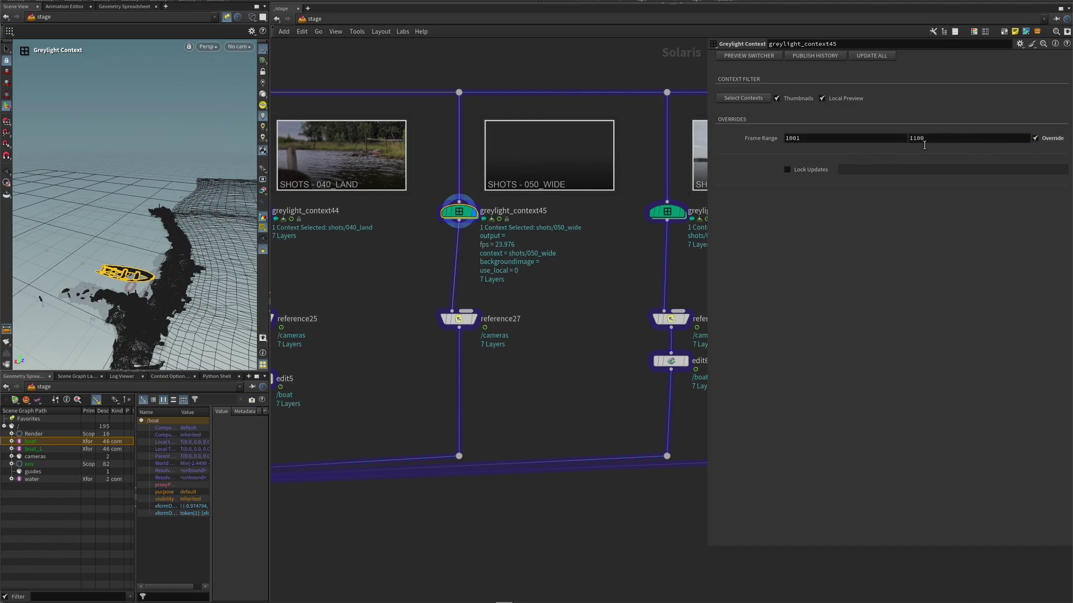
drag(916, 140, 966, 135)
text(050)
key(Return)
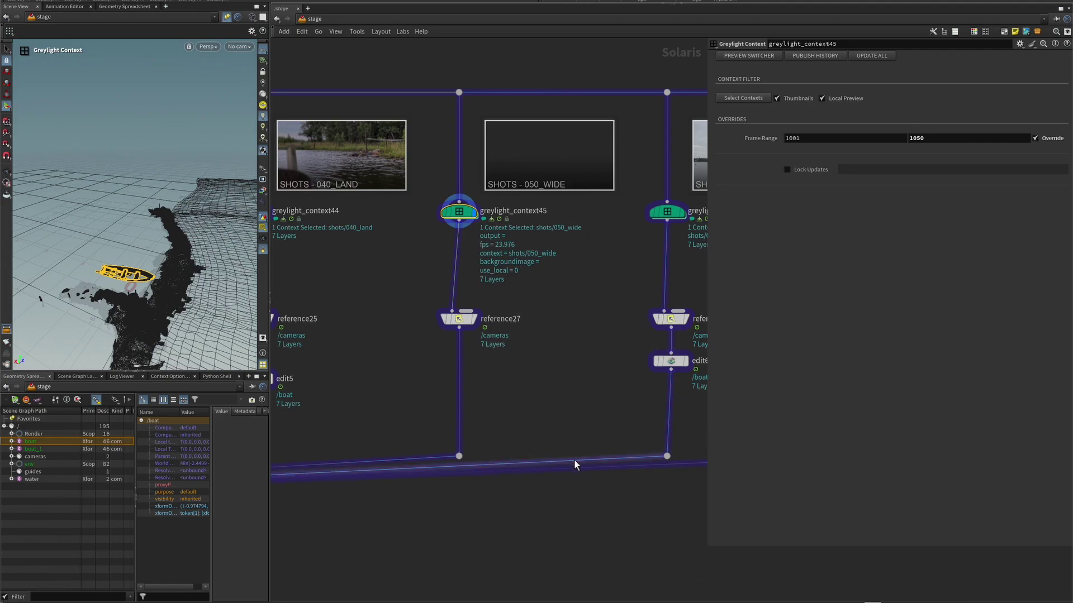
scroll(562, 521, down, 10)
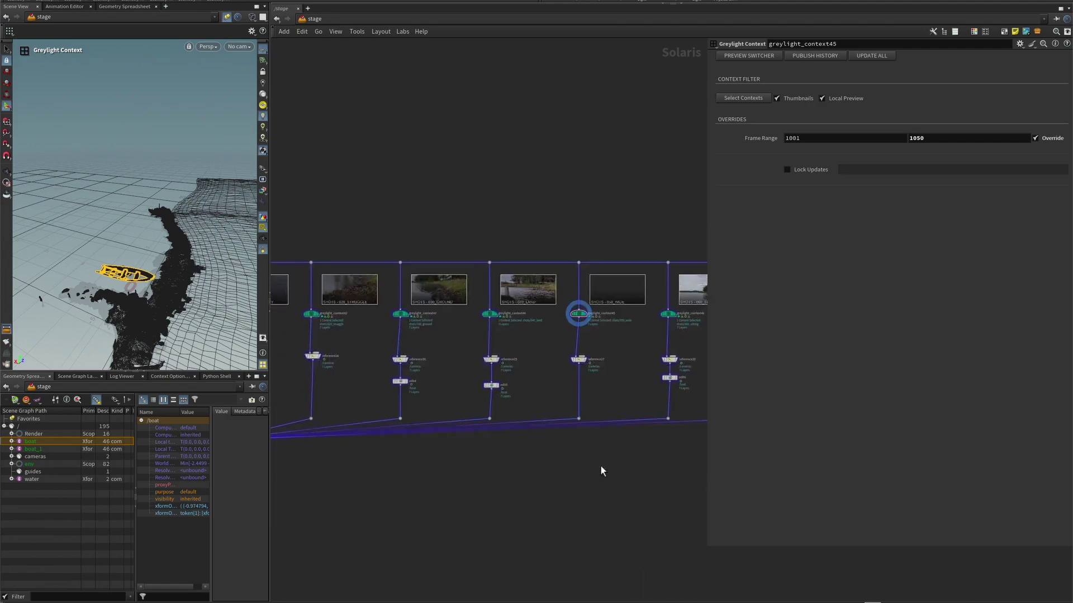
Step: Add a Cube node between the USD_Main output and the Greylight Submit node at the end of the LAYOUT network
middle_drag(513, 411, 465, 388)
scroll(464, 387, up, 3)
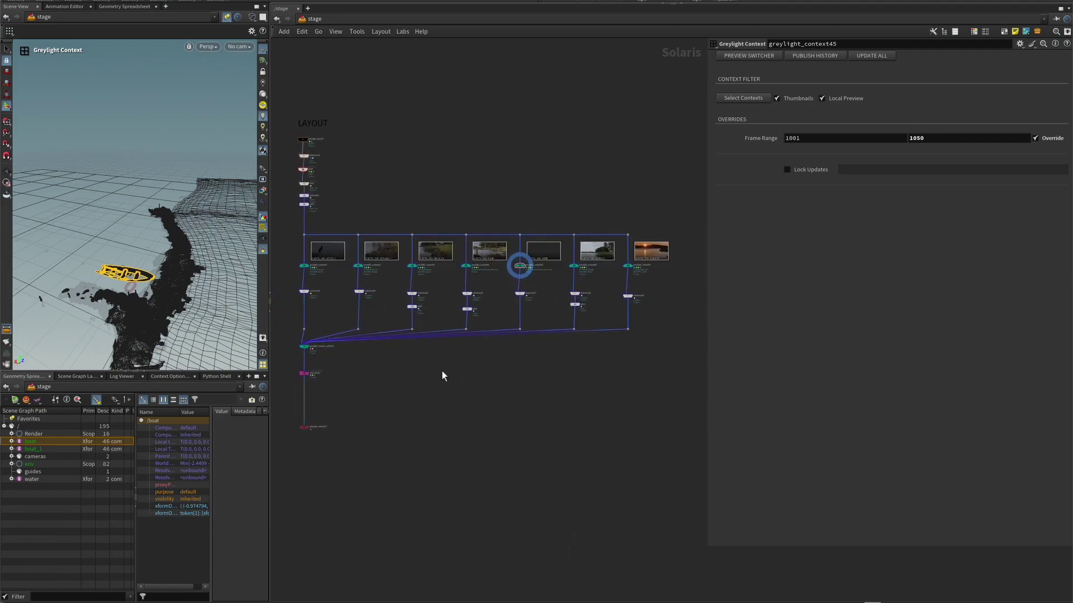
scroll(373, 400, up, 3)
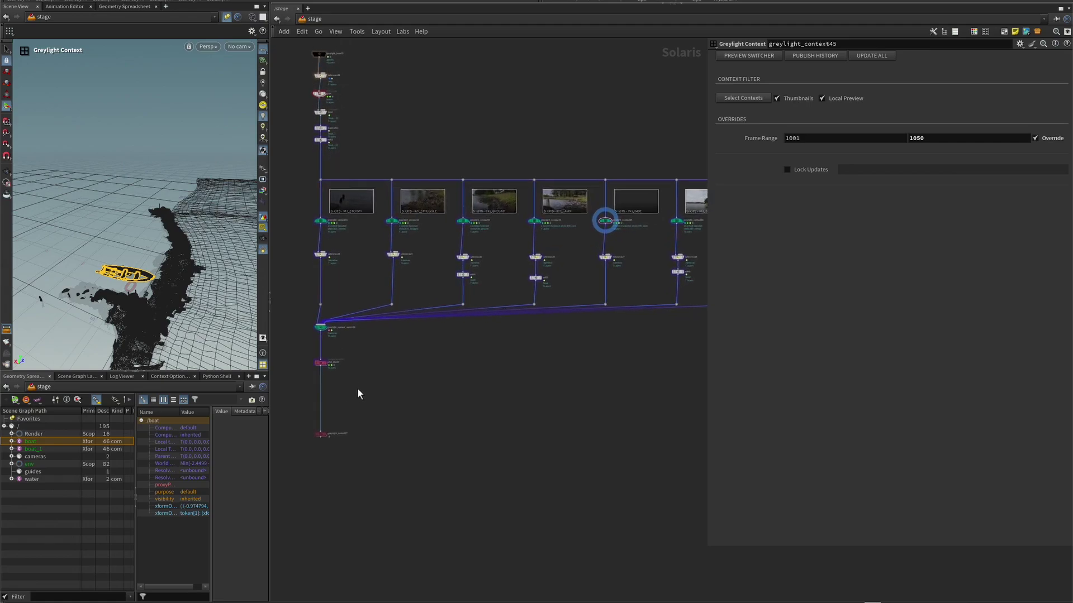
middle_drag(359, 391, 357, 419)
scroll(354, 421, up, 2)
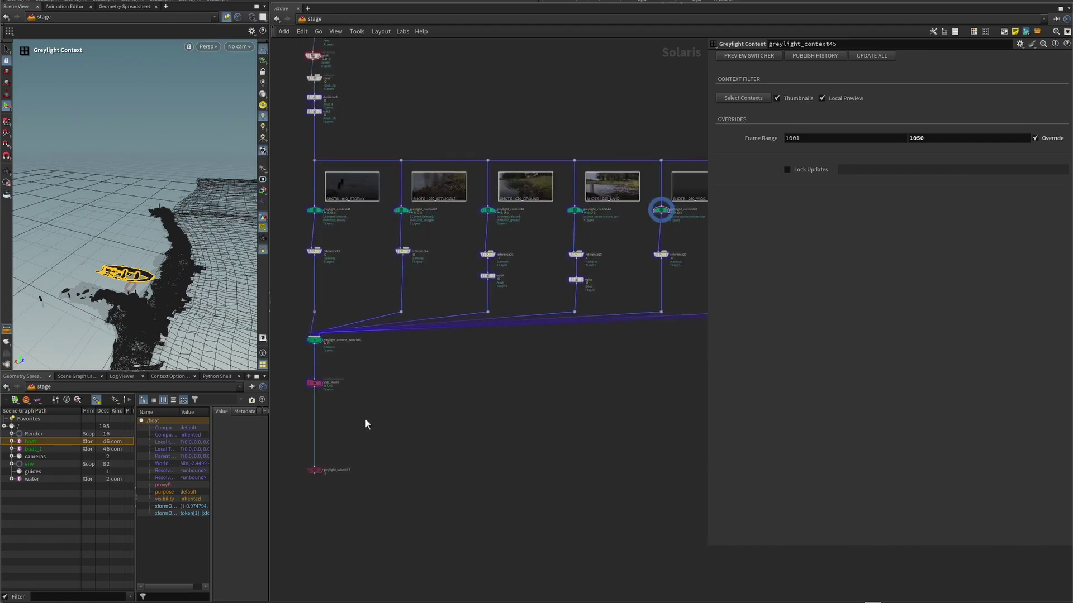
scroll(339, 411, up, 2)
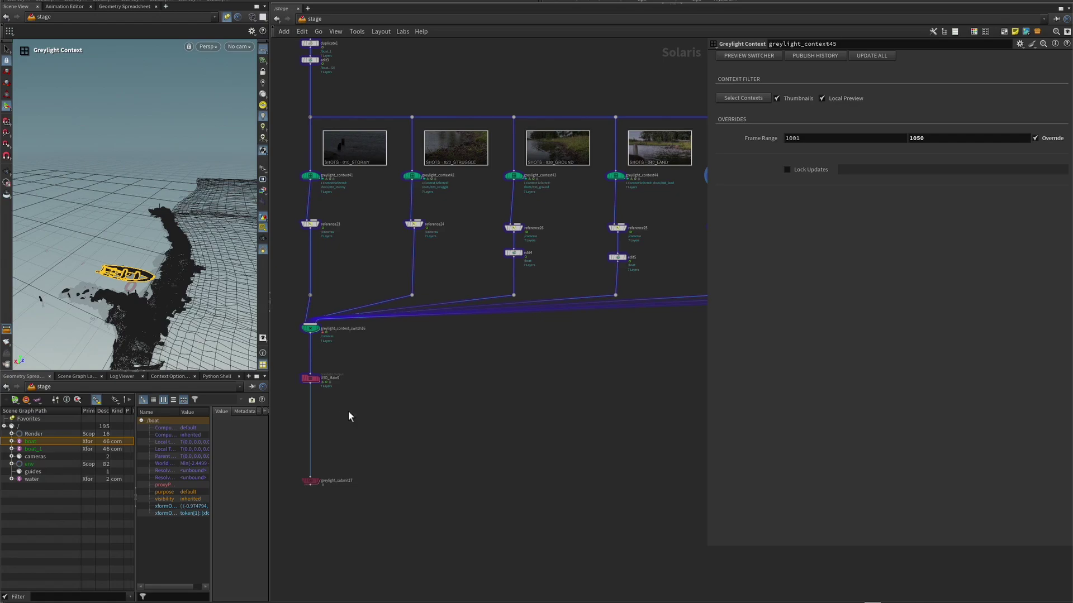
key(Tab)
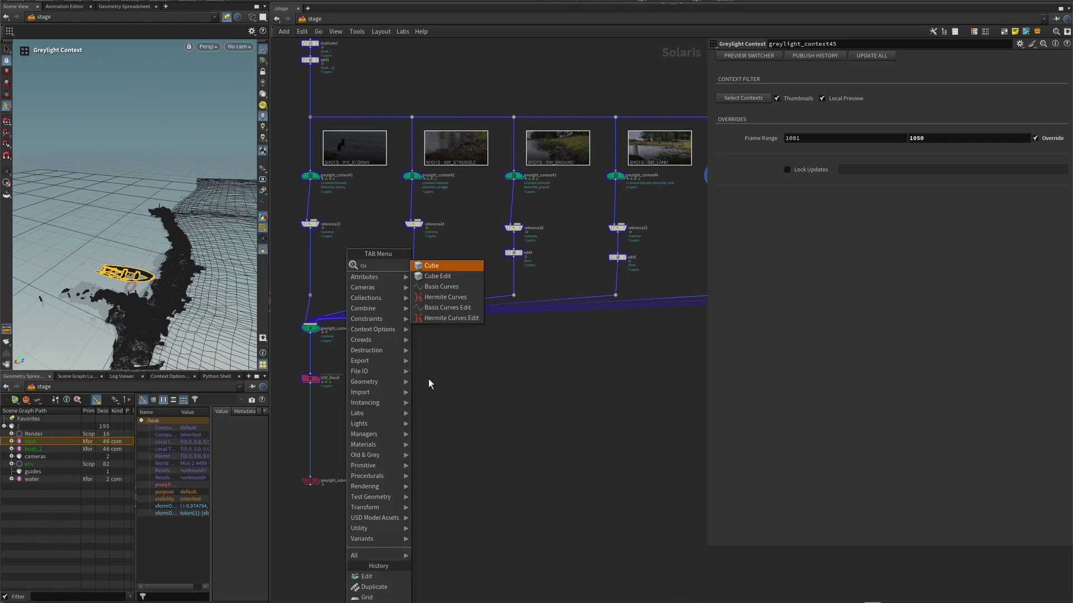
click(448, 266)
click(311, 419)
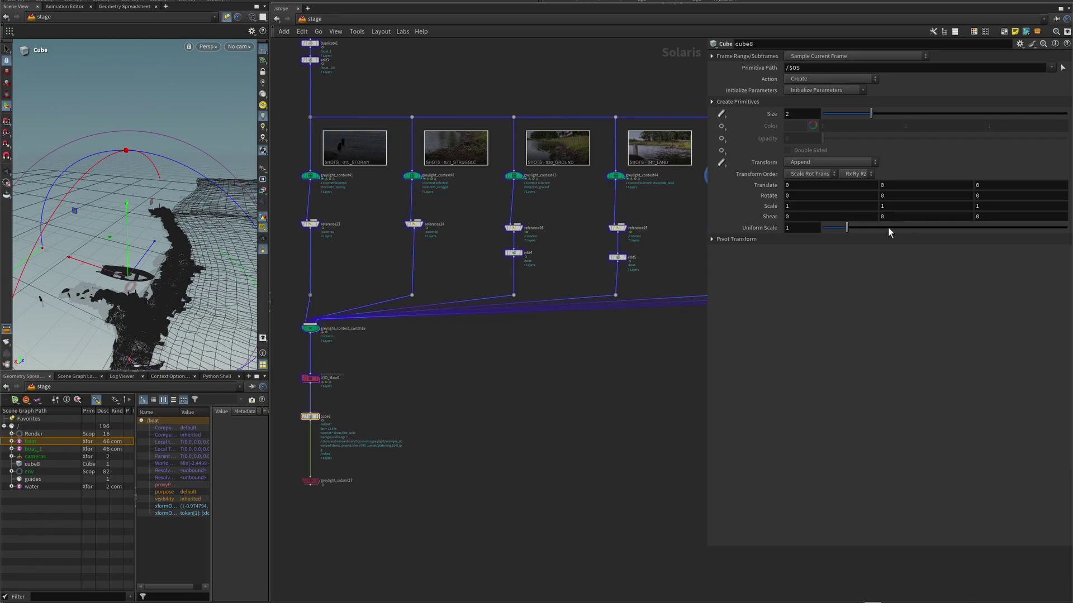
Step: Display the cube and set its uniform scale to 2.73
drag(890, 233, 900, 239)
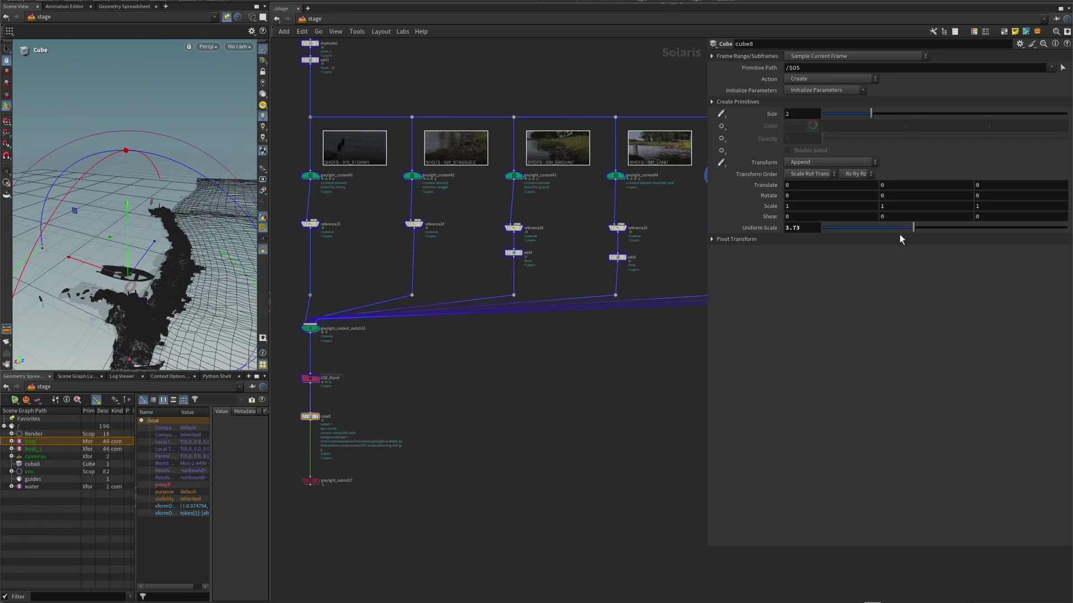
click(316, 417)
drag(914, 228, 890, 228)
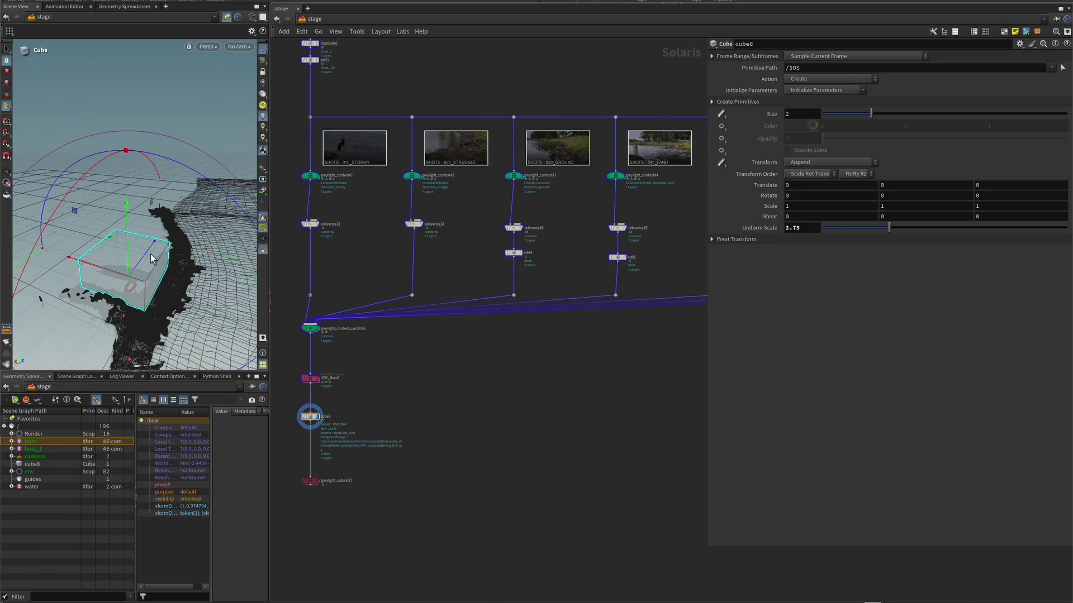
Step: Move the cube along the Z axis to about -18.17, away from the boats beside the shoreline
alt+drag(186, 261, 115, 263)
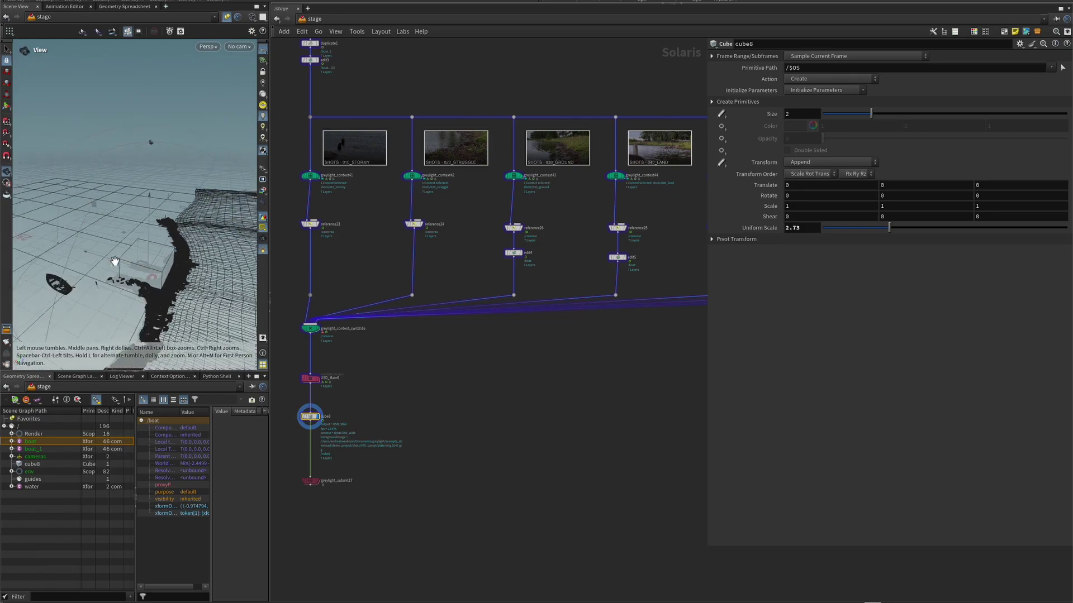
alt+middle_drag(115, 264, 93, 228)
alt+right_drag(93, 228, 116, 269)
alt+drag(116, 270, 89, 285)
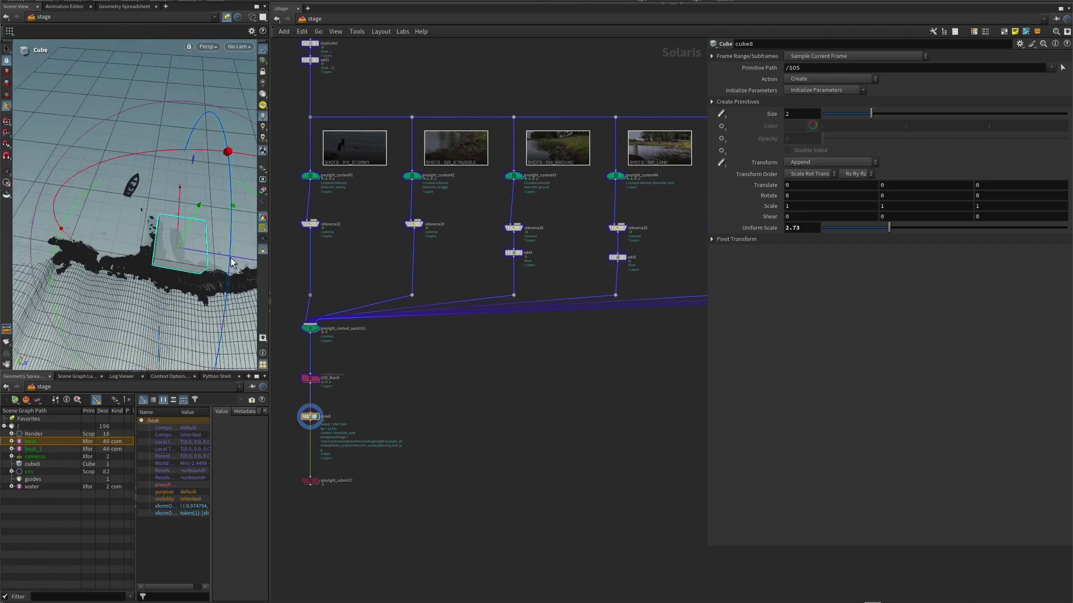
drag(226, 256, 29, 242)
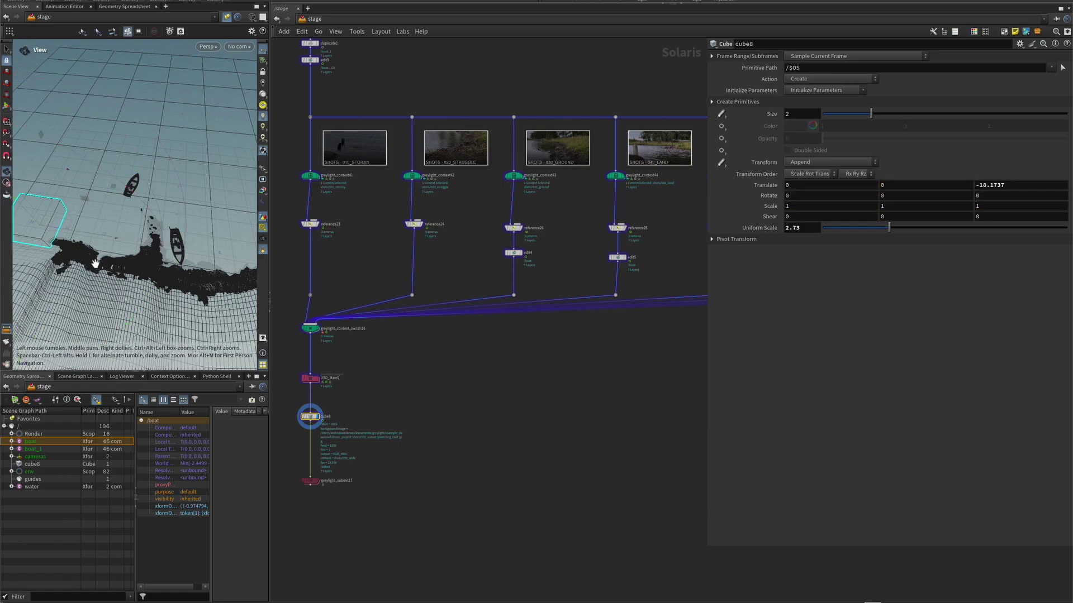
alt+drag(120, 280, 69, 236)
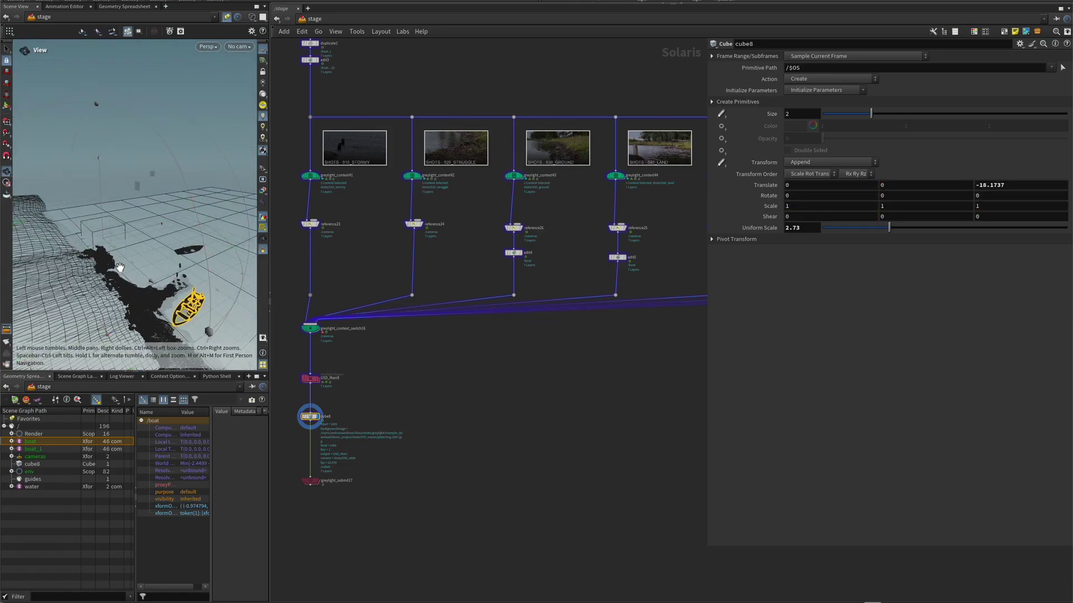
alt+drag(119, 267, 154, 268)
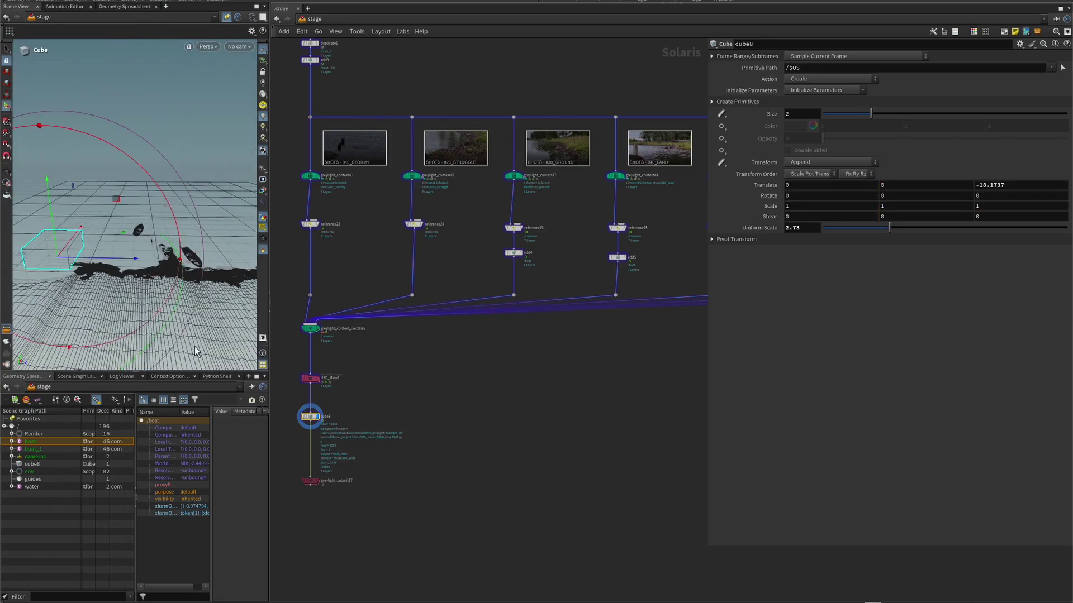
Step: Set the cube's primitive path to /guides/box, based on the existing guides primitive
click(205, 46)
click(205, 47)
click(34, 479)
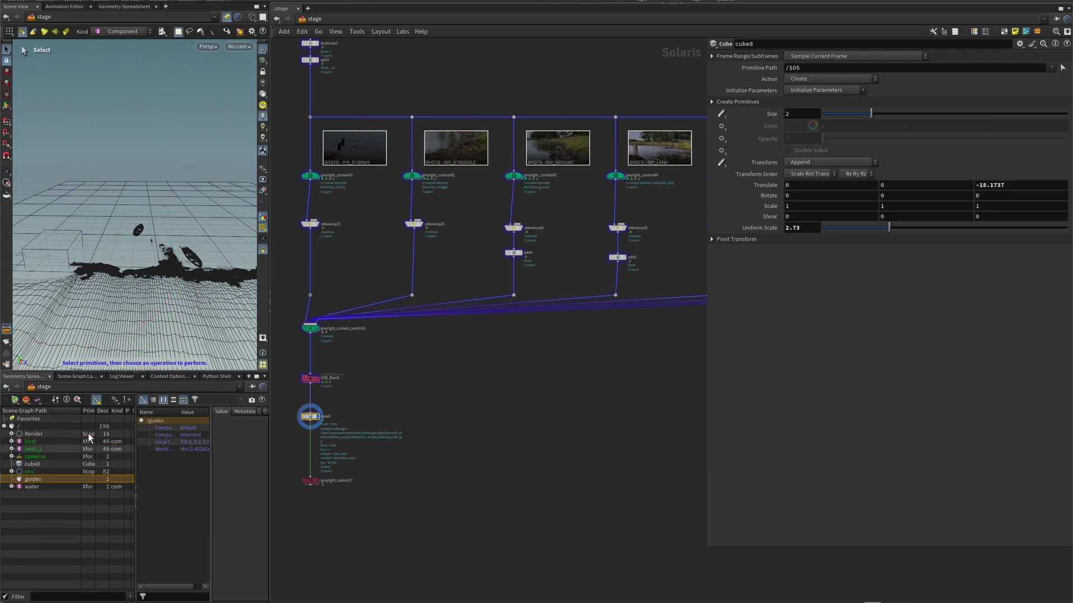
middle_drag(354, 398, 369, 394)
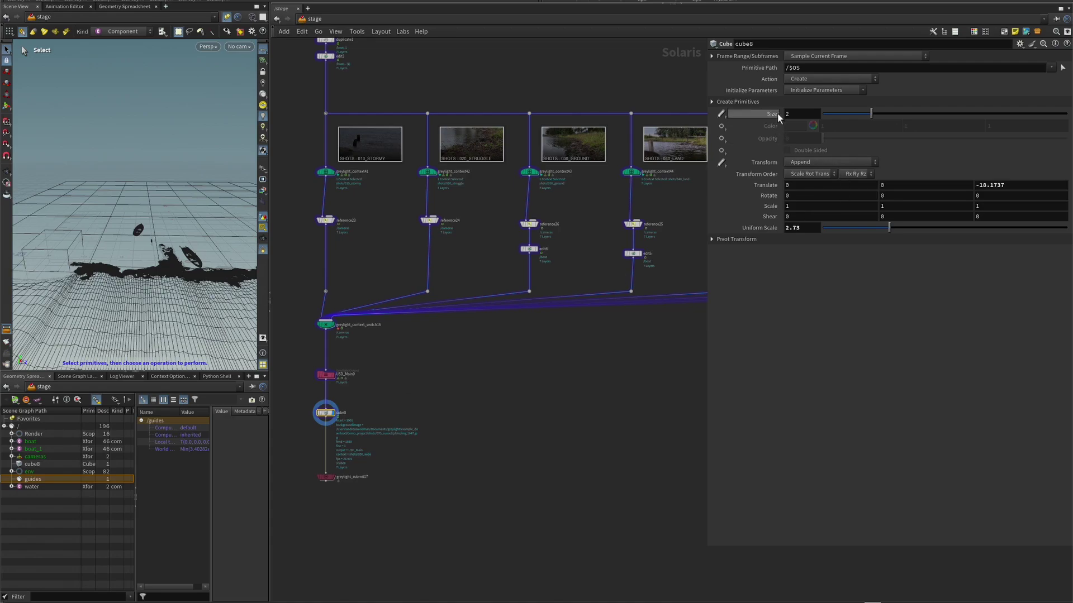
click(1063, 67)
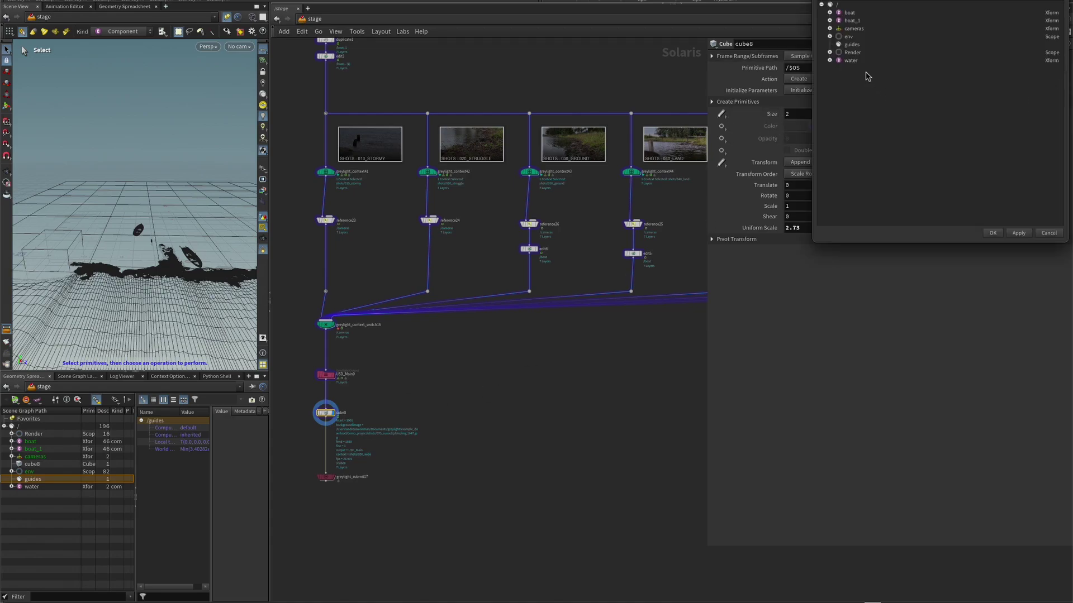
click(852, 44)
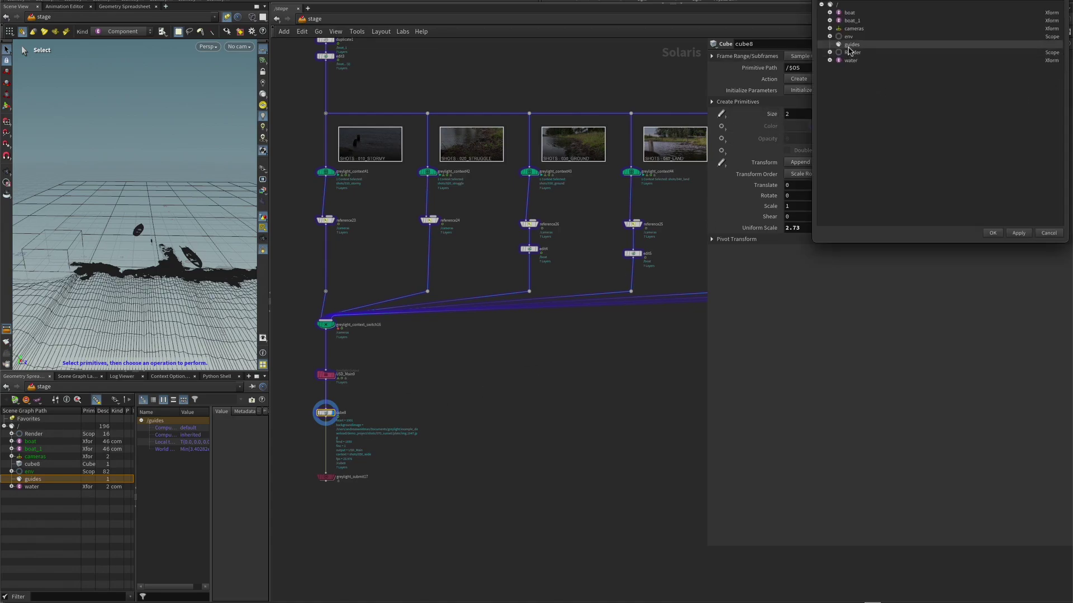
click(992, 233)
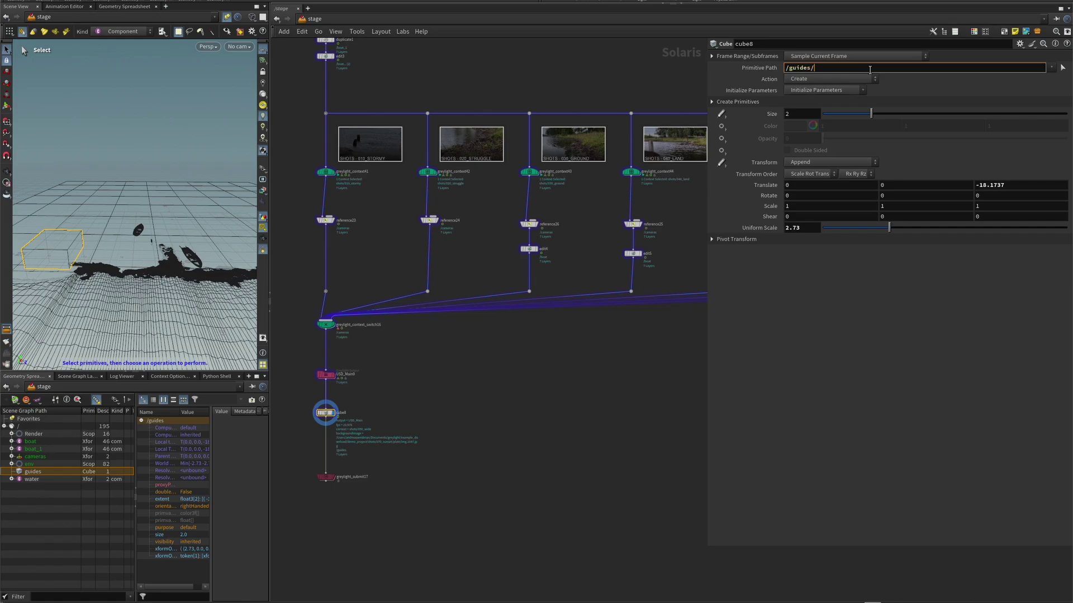
text(box)
key(Return)
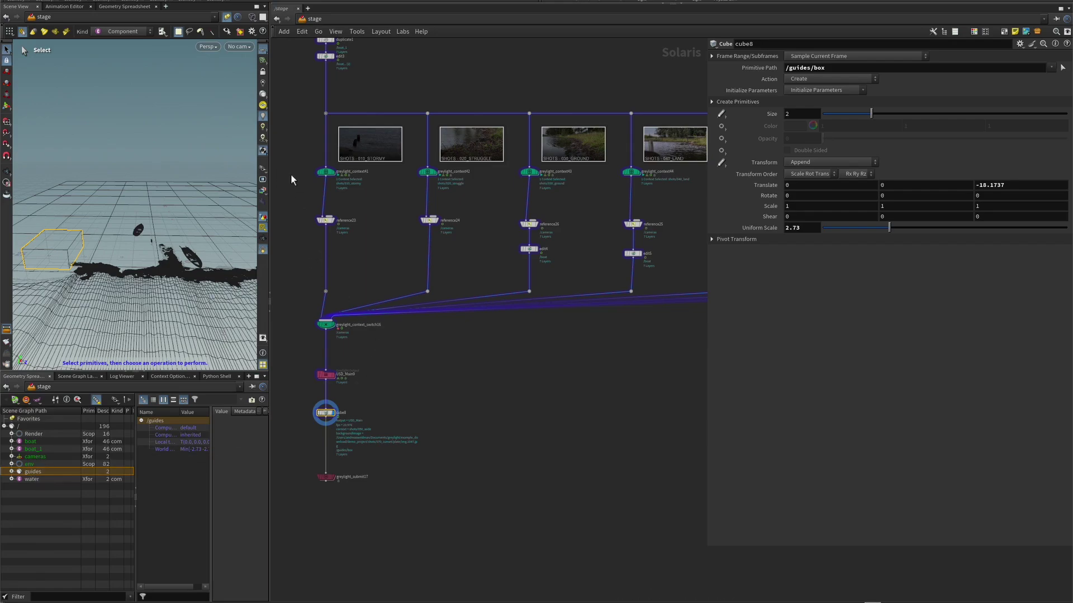
Step: Display the Greylight Submit node at the end of the LAYOUT network and review its selection group's description
middle_drag(300, 176, 307, 241)
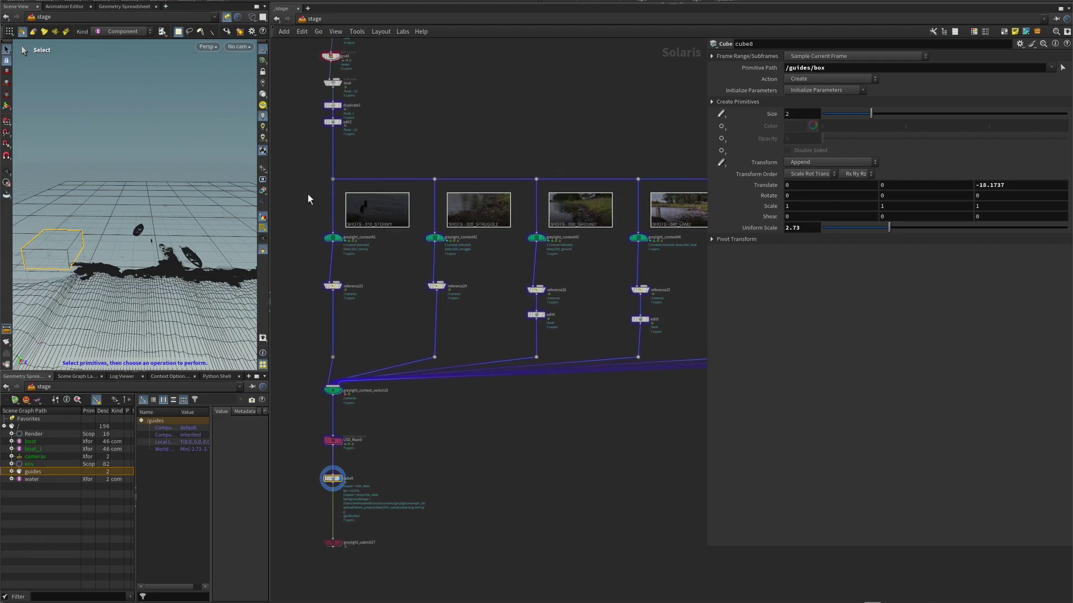
click(263, 169)
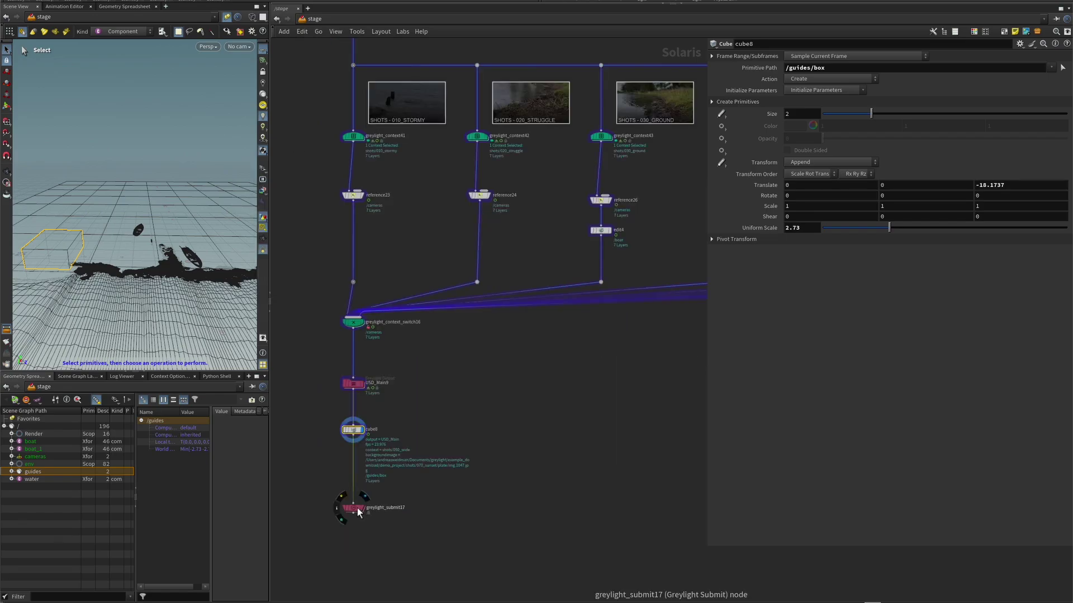
click(357, 508)
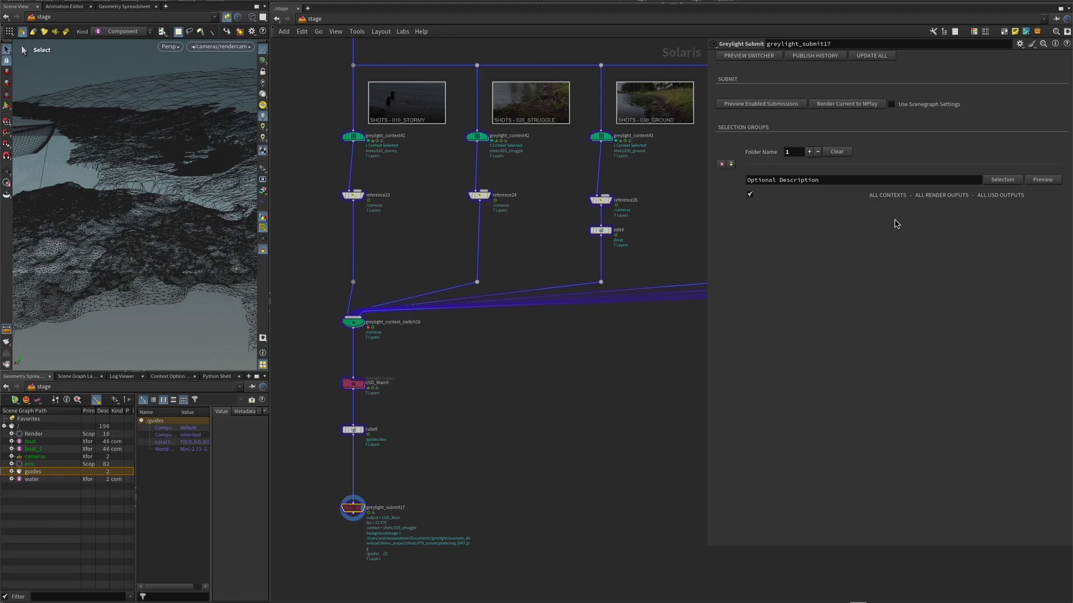
click(837, 181)
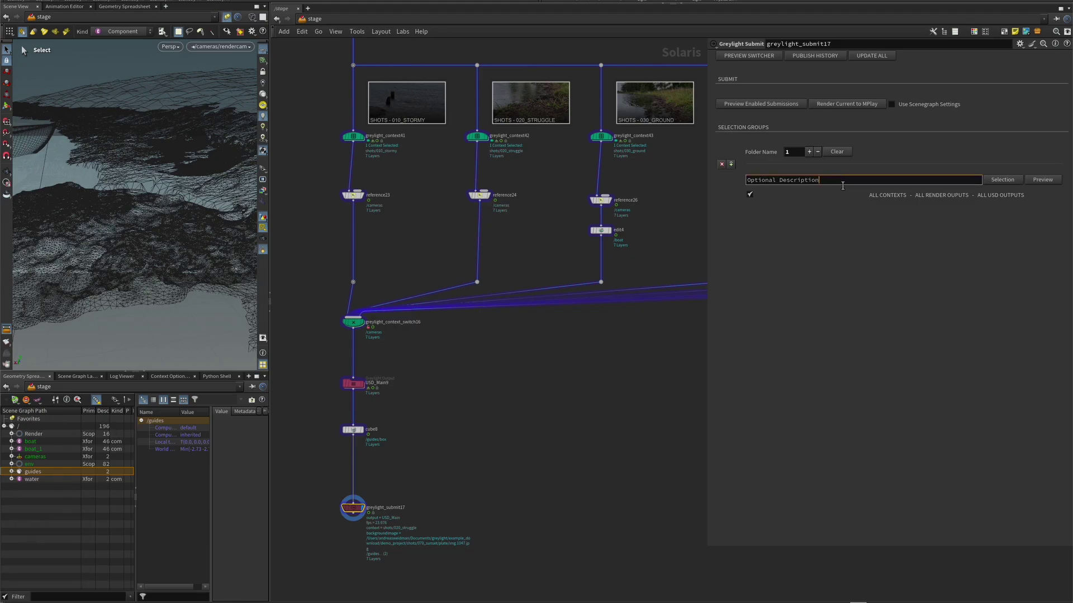
drag(842, 183, 690, 183)
click(833, 183)
Step: Preview the selection group's submission and submit the USD_Main outputs of all shot contexts
click(1035, 182)
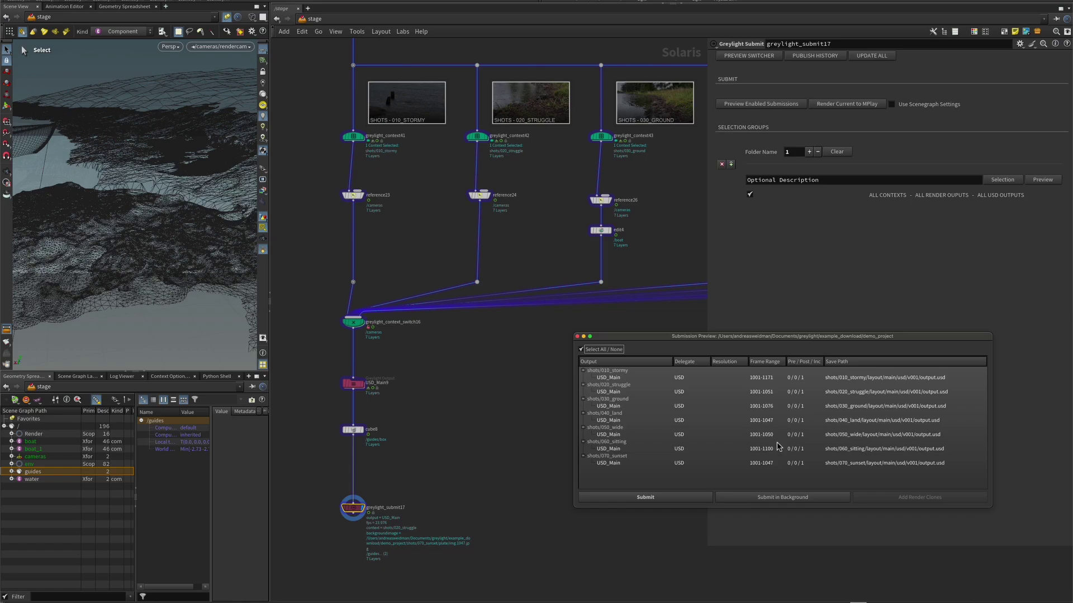
click(656, 500)
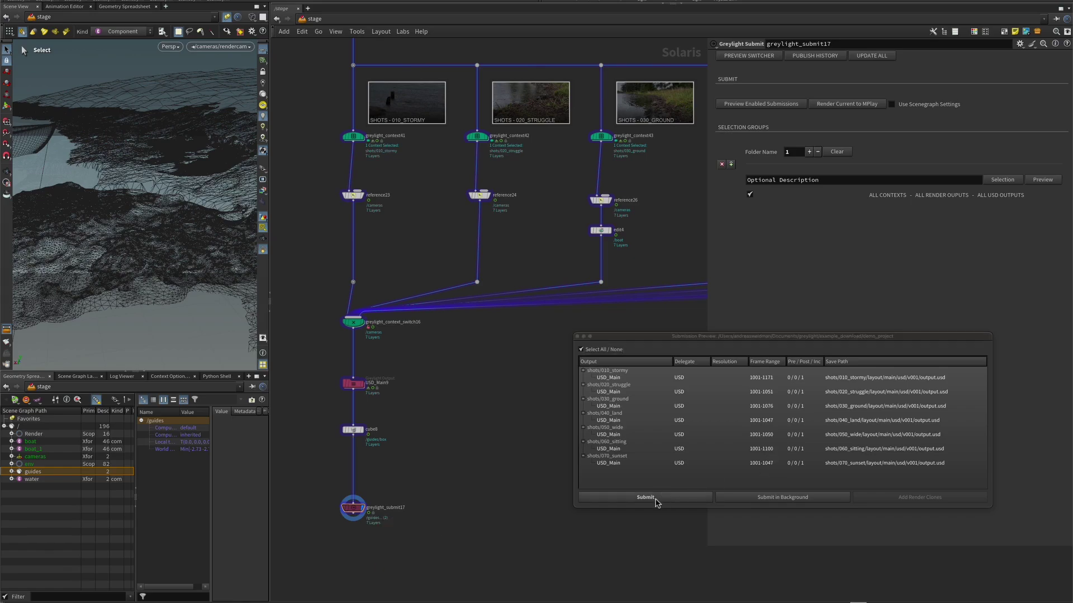
click(656, 498)
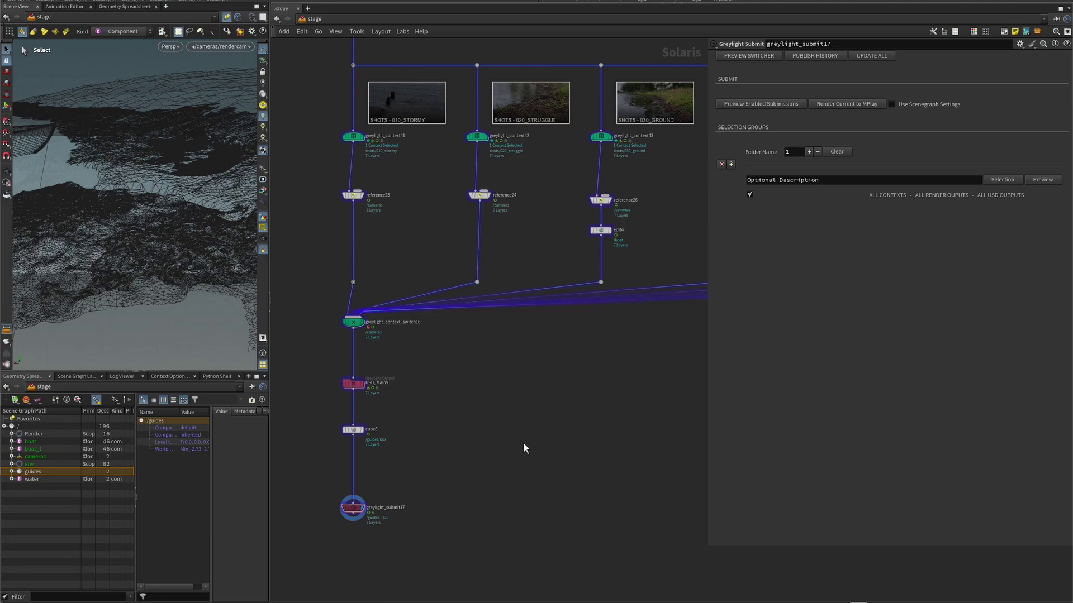
scroll(525, 446, down, 3)
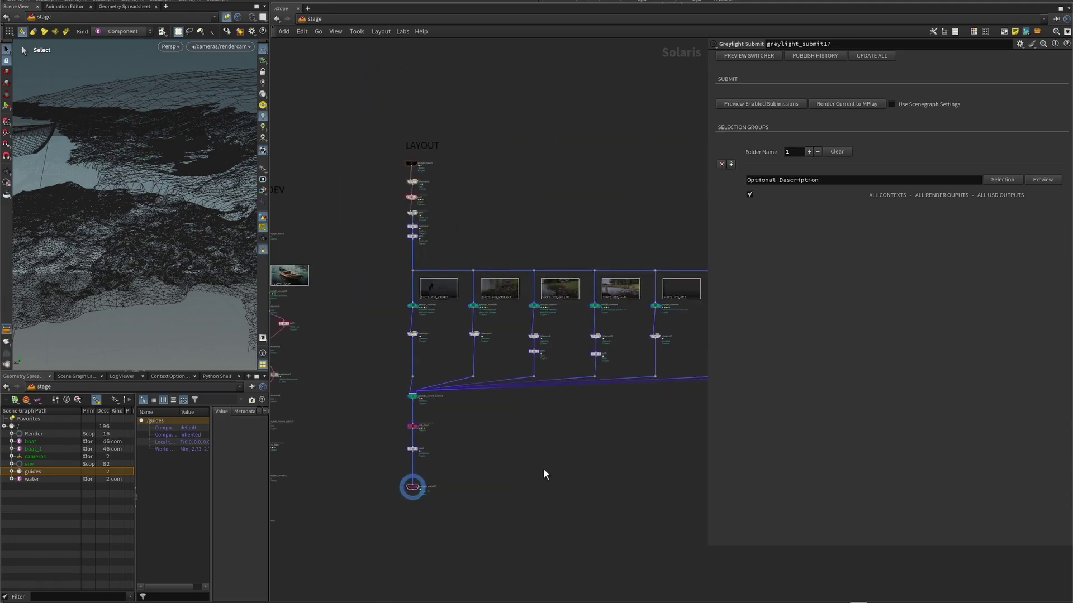
middle_drag(544, 469, 457, 450)
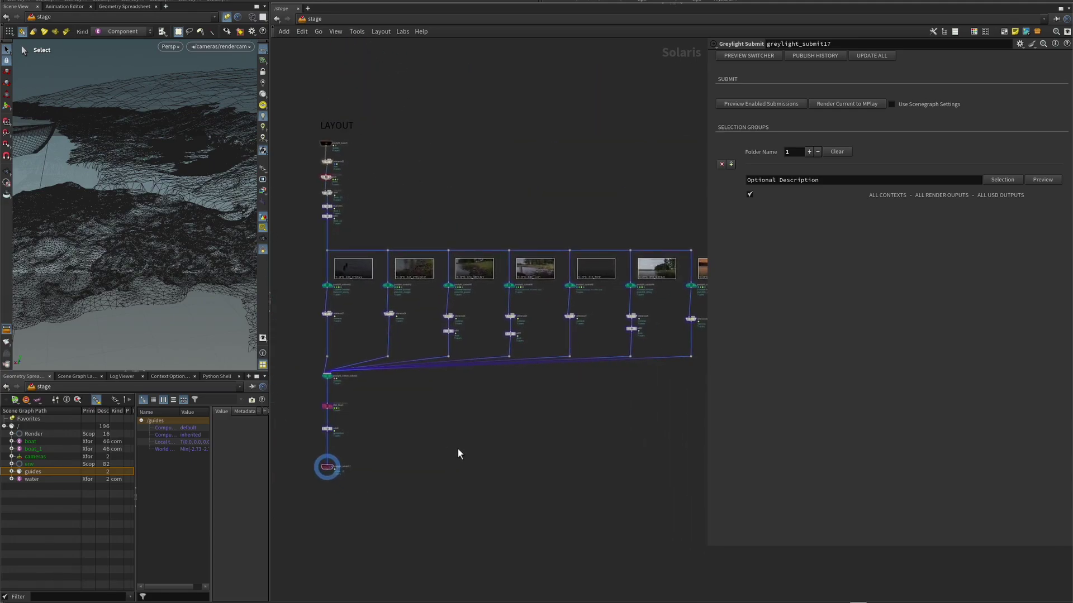